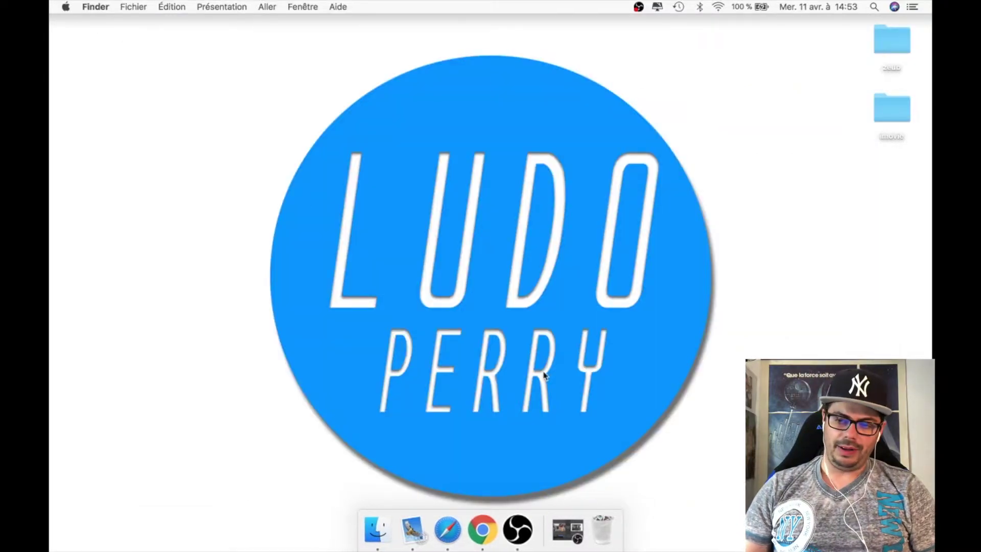
# Find iMovie among the installed applications and launch it
pyautogui.press('F4')
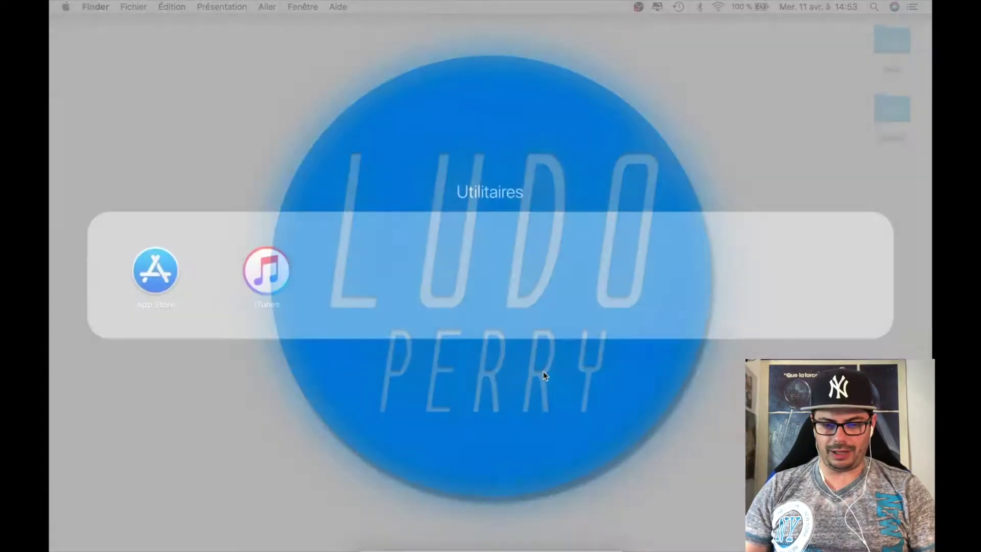
pyautogui.click(461, 135)
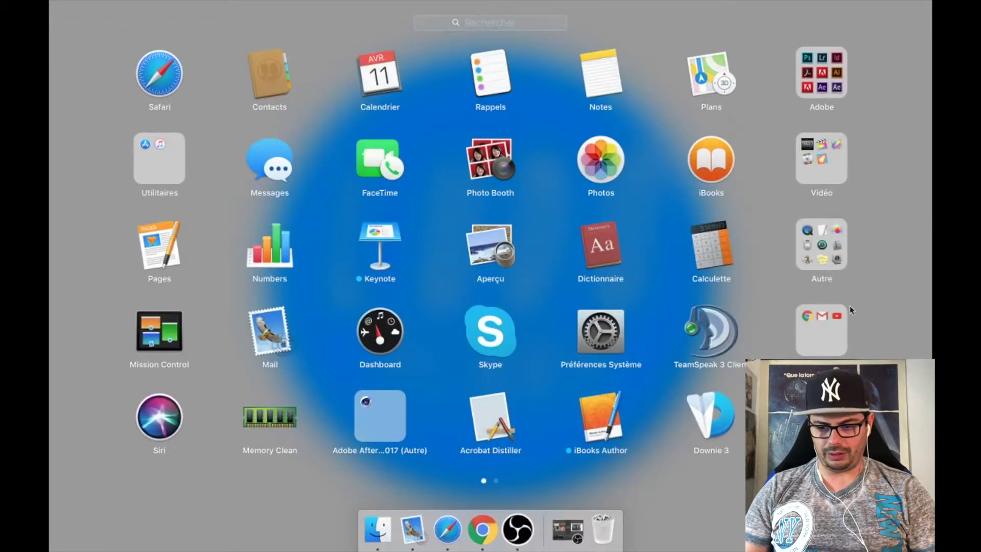
pyautogui.hscroll(5, 391, 344)
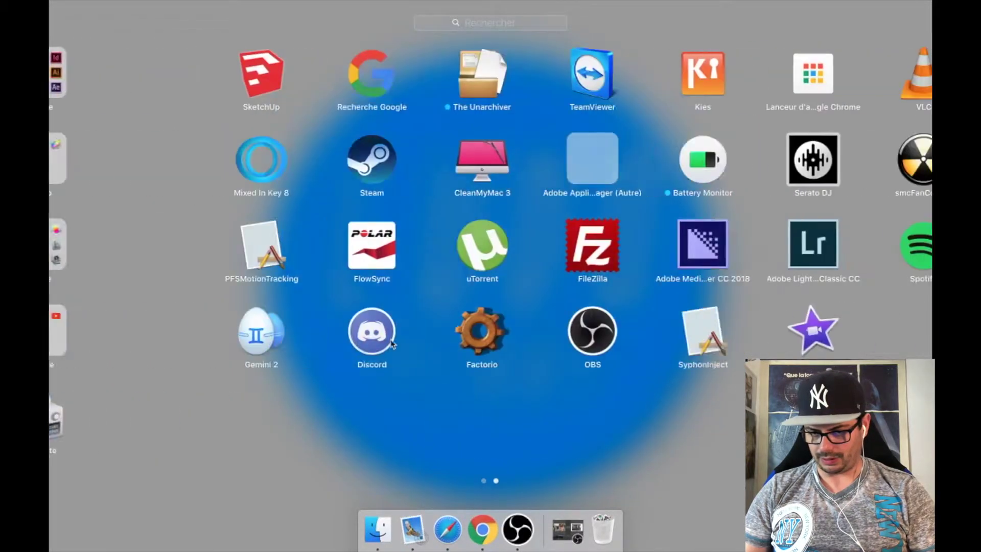
pyautogui.click(712, 335)
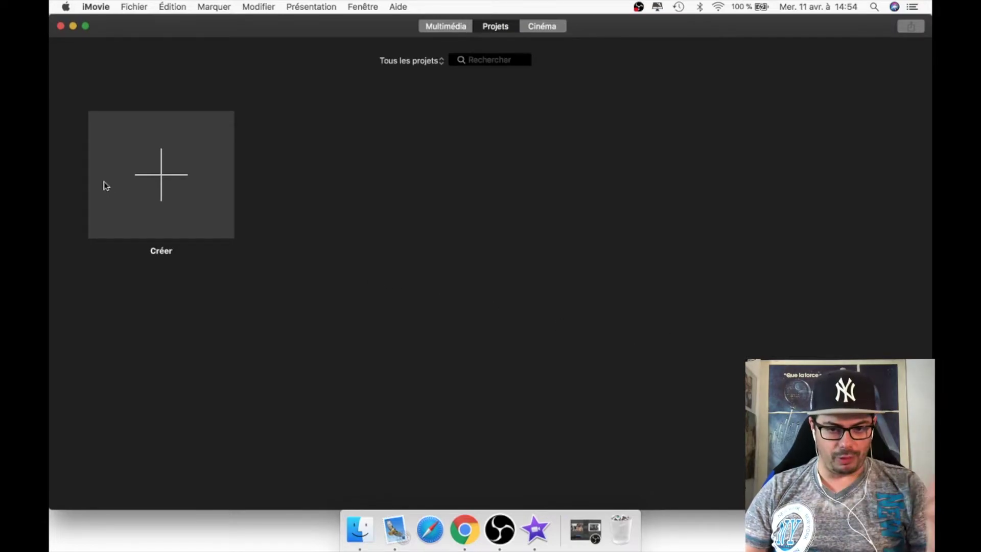
# Look through the Multimédia, Projets and Cinéma views to see what each one offers
pyautogui.click(448, 26)
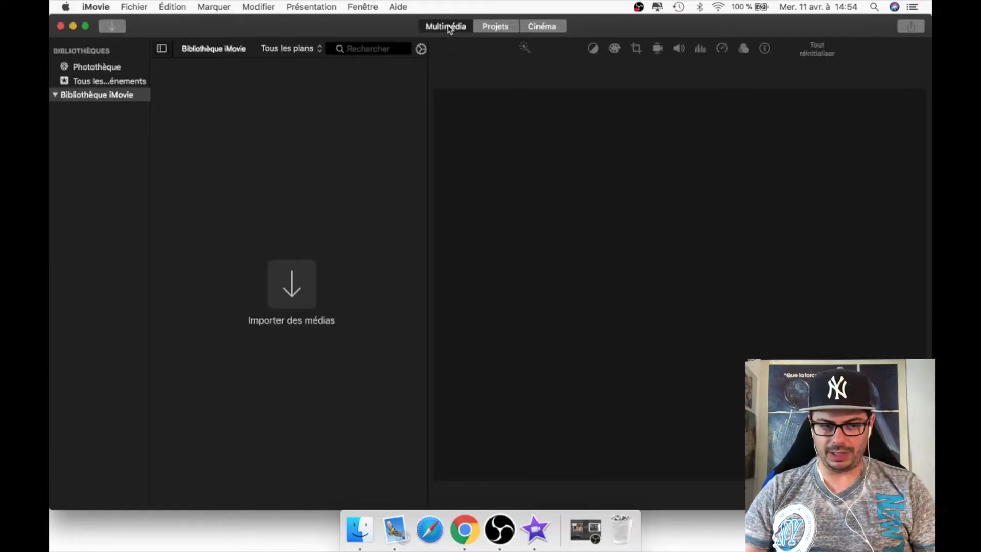
pyautogui.click(495, 27)
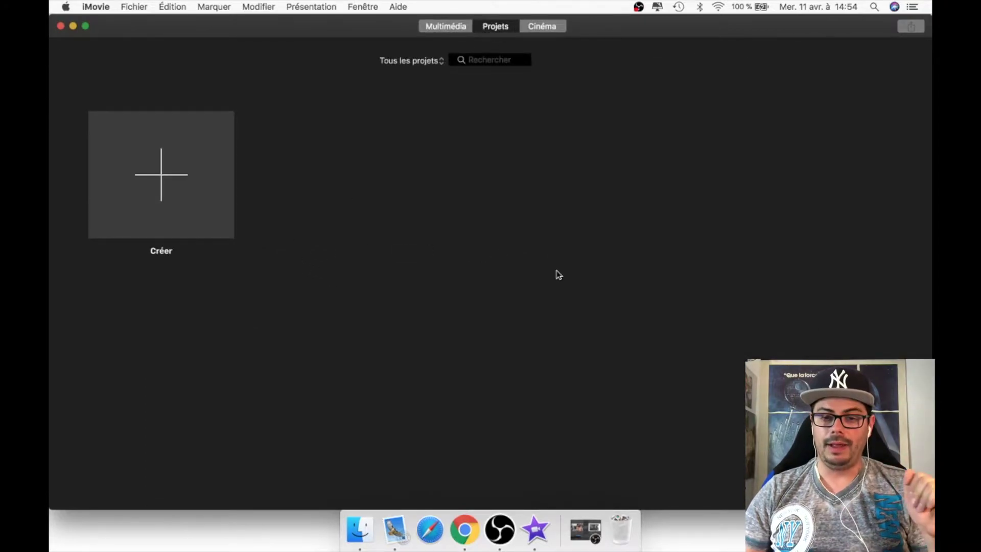
pyautogui.click(550, 30)
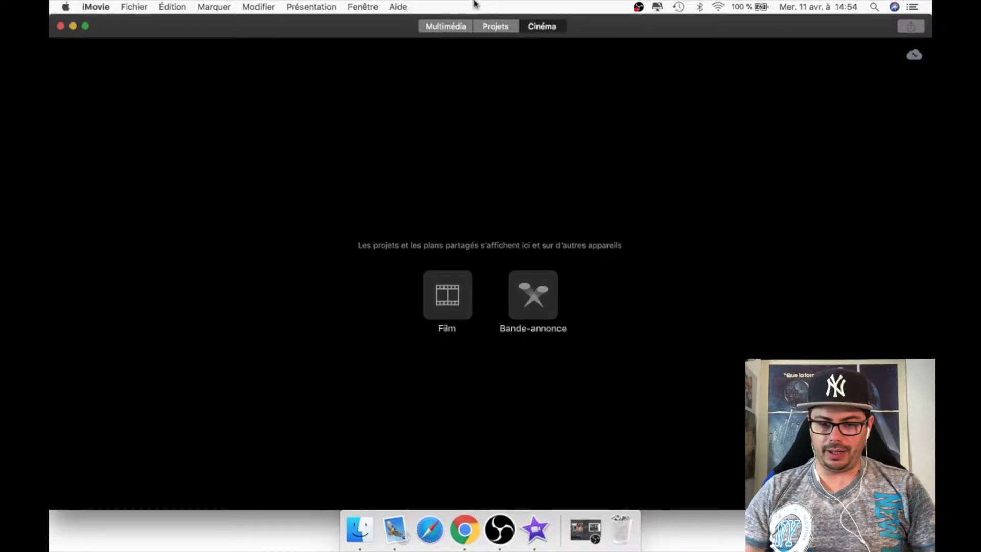
# Return to the projects overview and create a new project of type Film
pyautogui.click(490, 29)
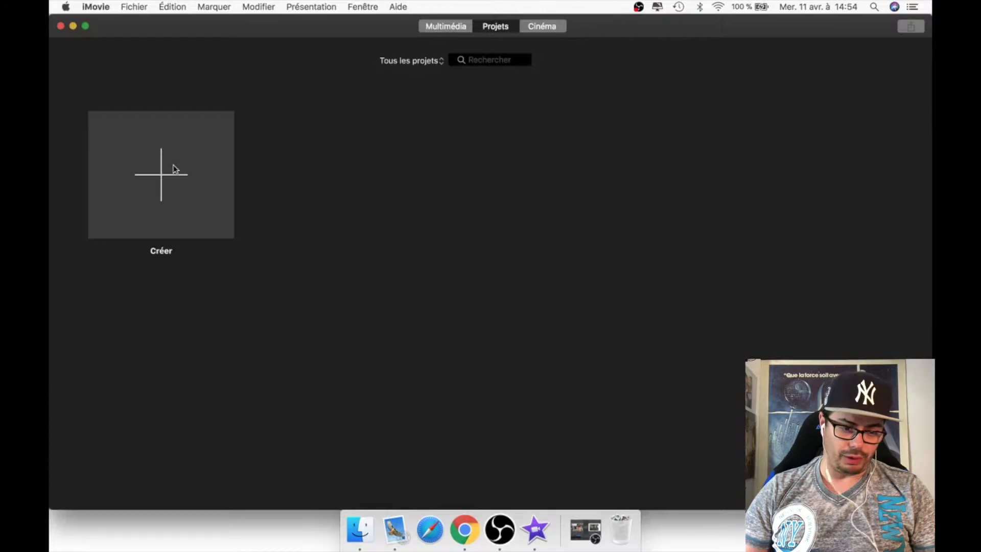
pyautogui.click(170, 183)
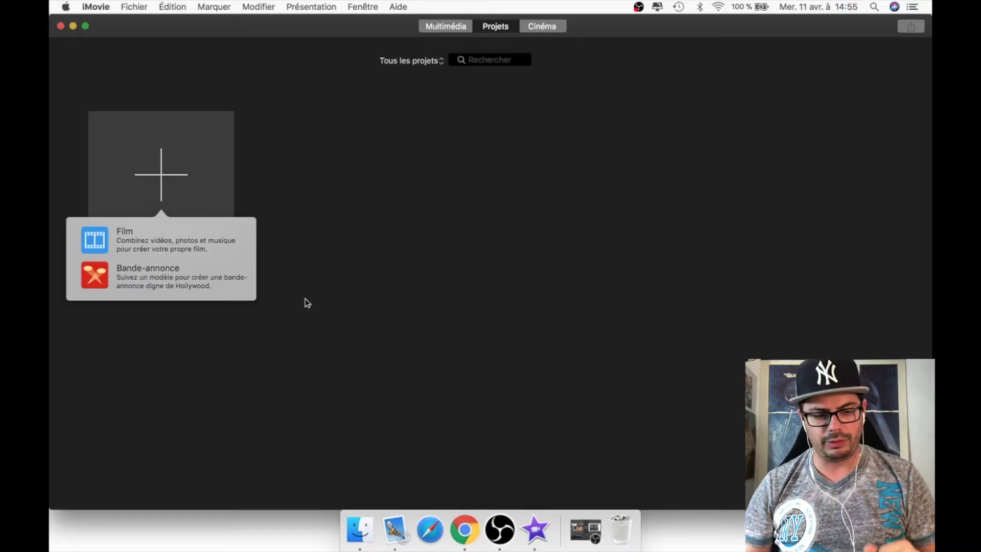
pyautogui.click(188, 250)
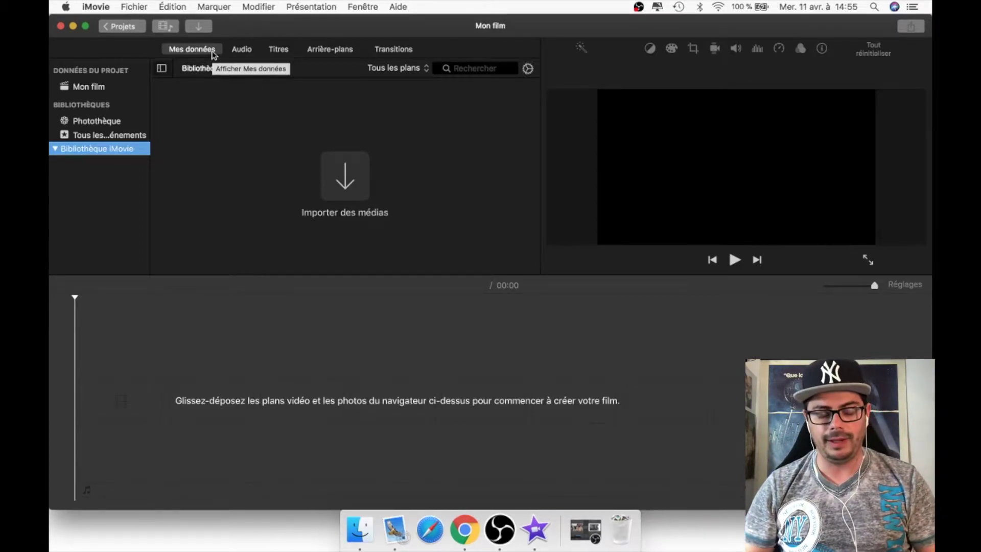
# Show the audio sound effects and play a short preview of "Effet ambiant 2"
pyautogui.click(242, 51)
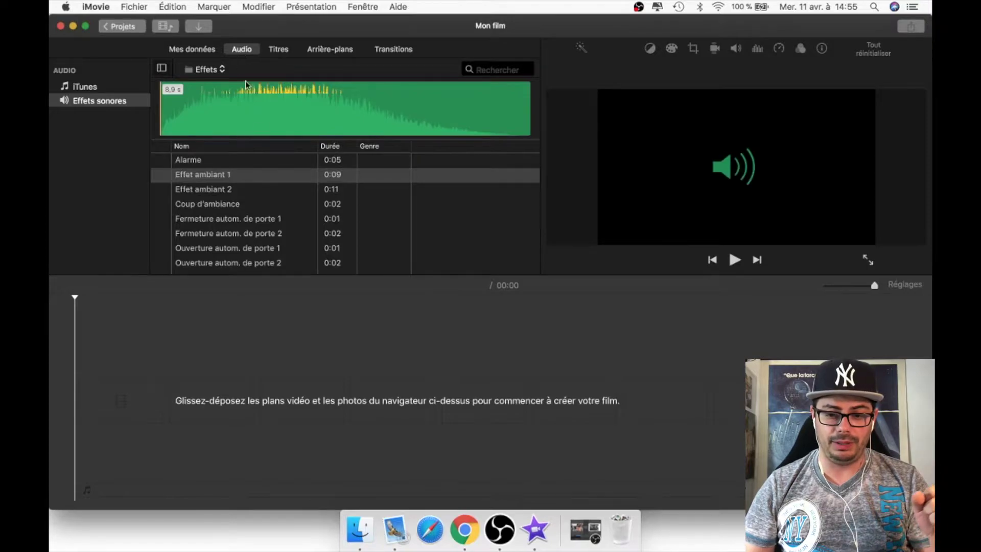
pyautogui.click(162, 190)
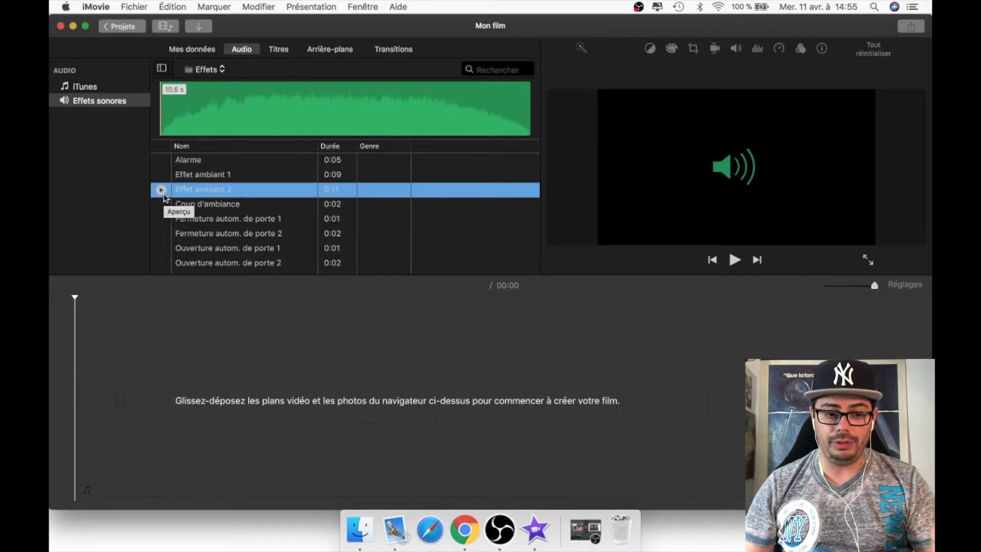
pyautogui.click(162, 193)
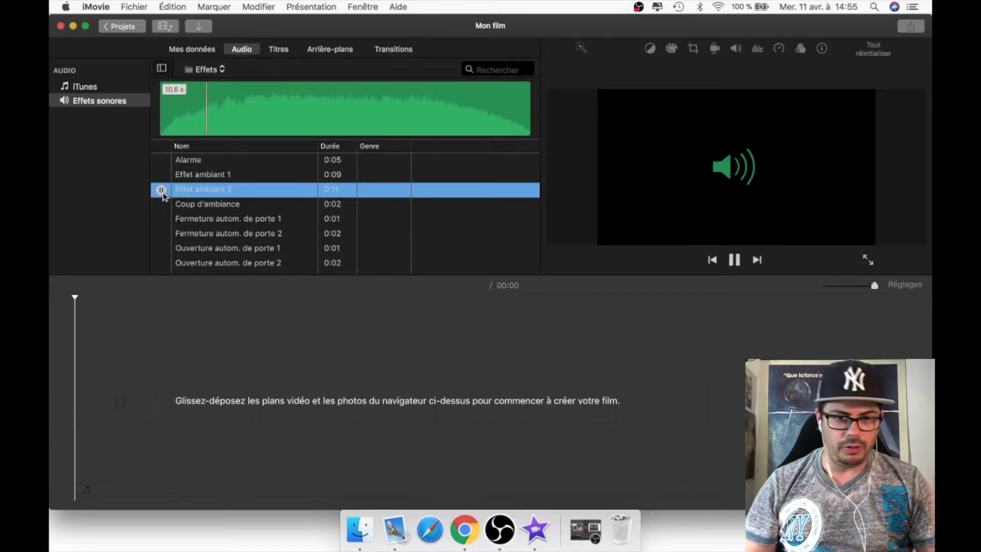
pyautogui.click(161, 190)
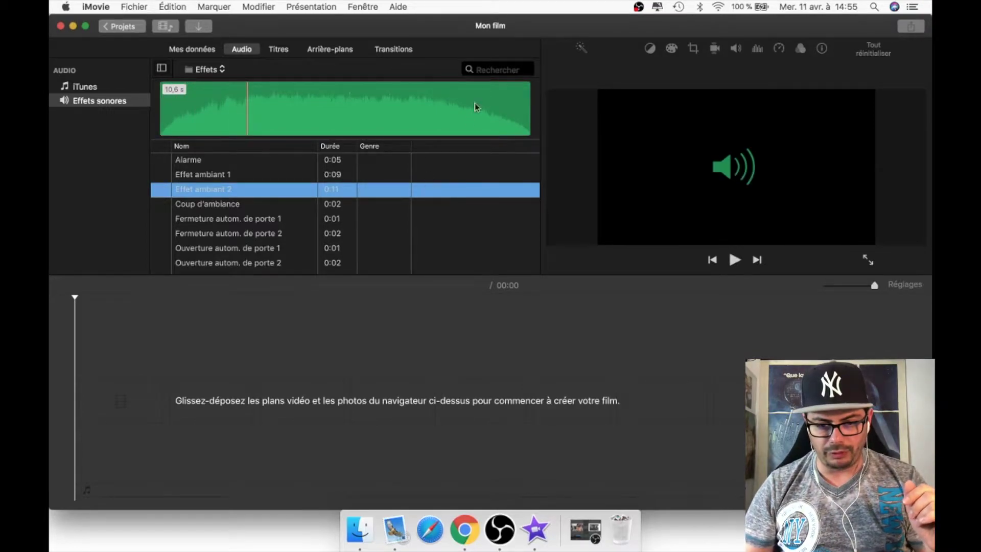
# Search the sound effects for "klaxon" and preview "Jingle au klaxon"
pyautogui.click(486, 68)
pyautogui.write('kl')
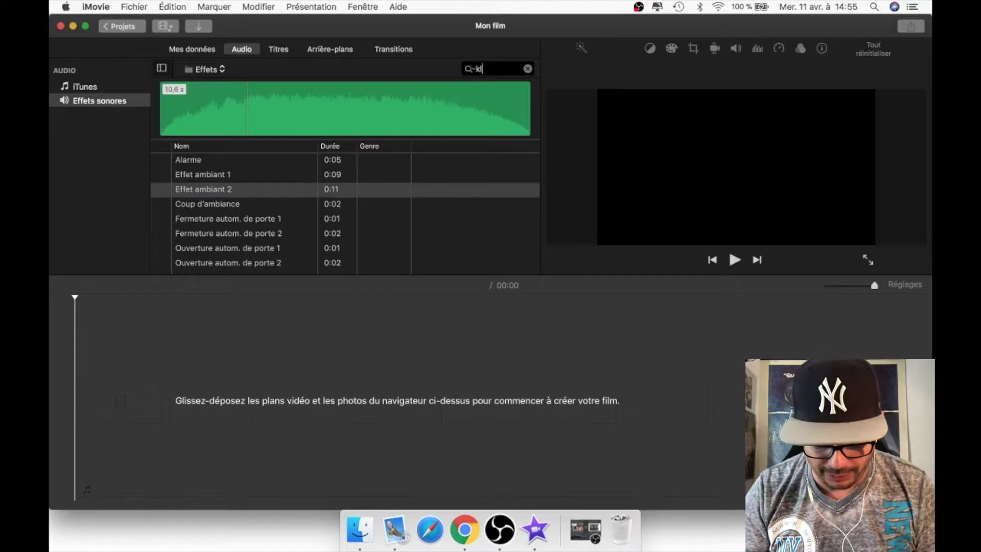
pyautogui.write('axon')
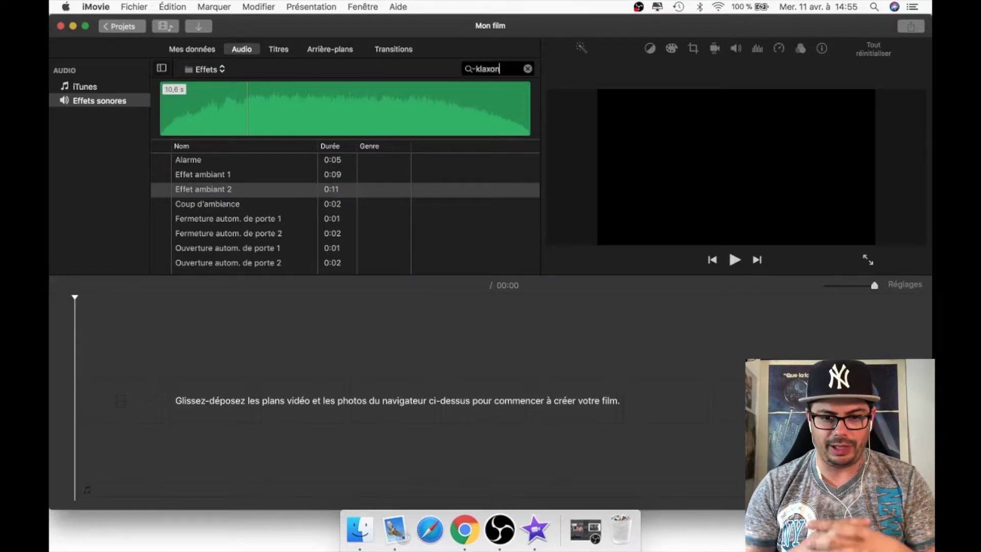
pyautogui.click(161, 161)
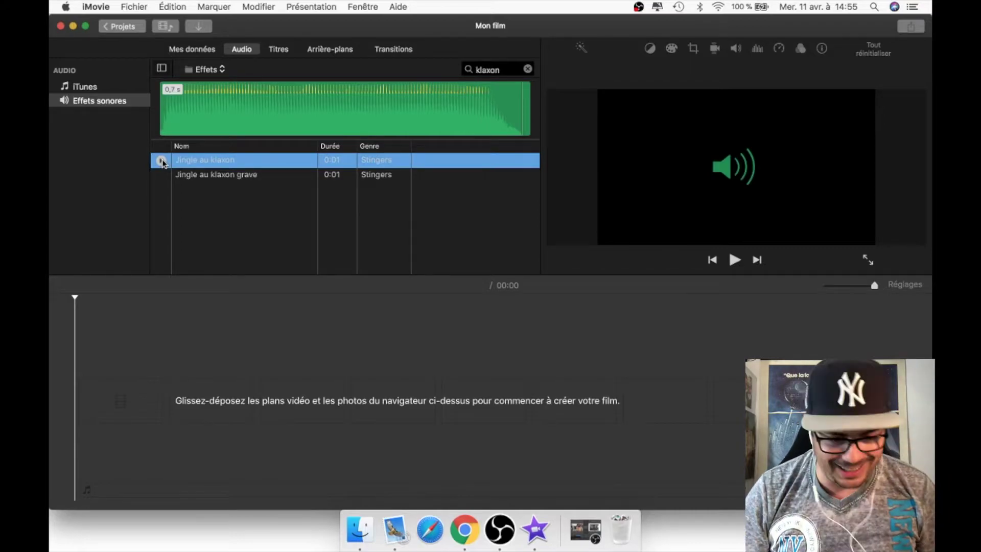
pyautogui.click(162, 161)
# Browse the title styles available for the film
pyautogui.click(280, 49)
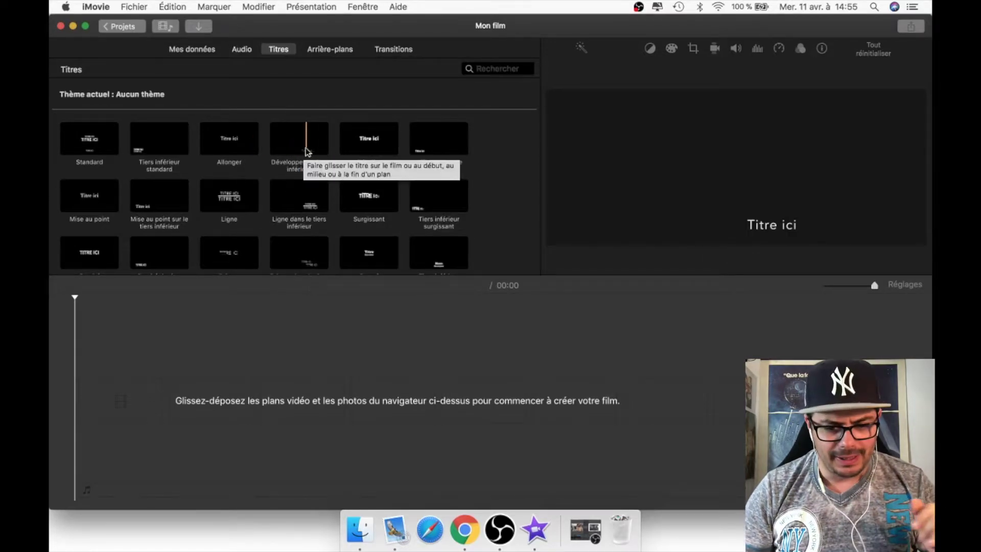
pyautogui.scroll(-3, 386, 176)
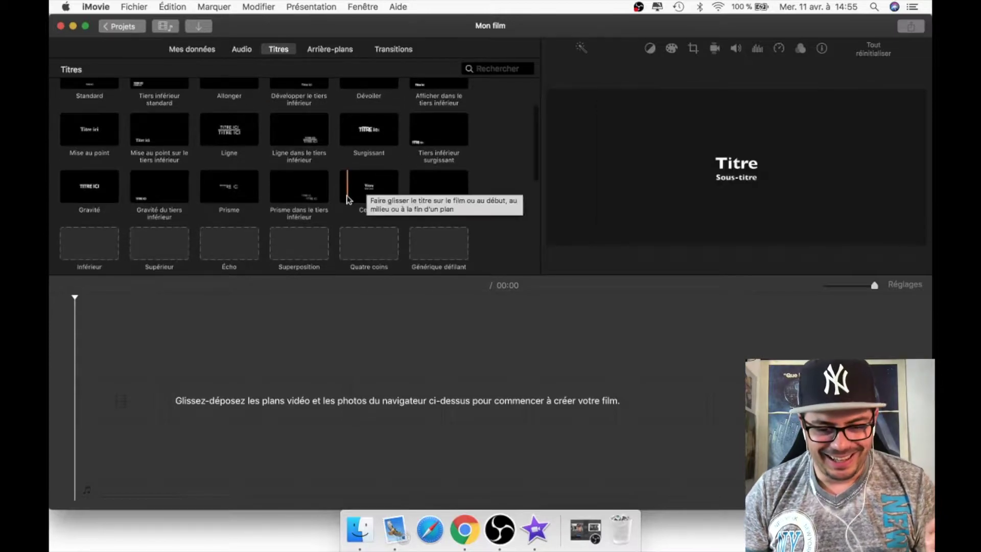
pyautogui.scroll(3, 346, 199)
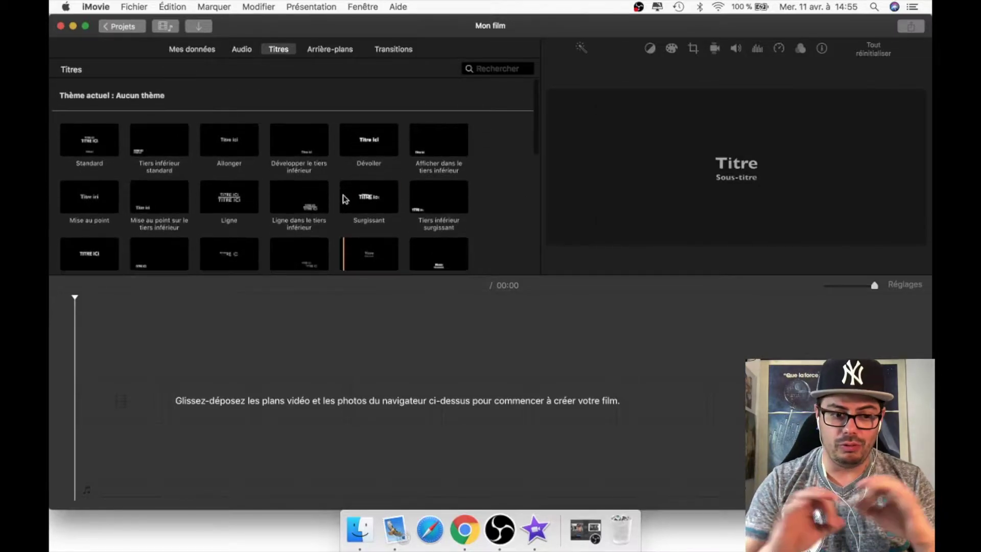
# Browse the maps and backgrounds, and display the available transitions
pyautogui.click(336, 49)
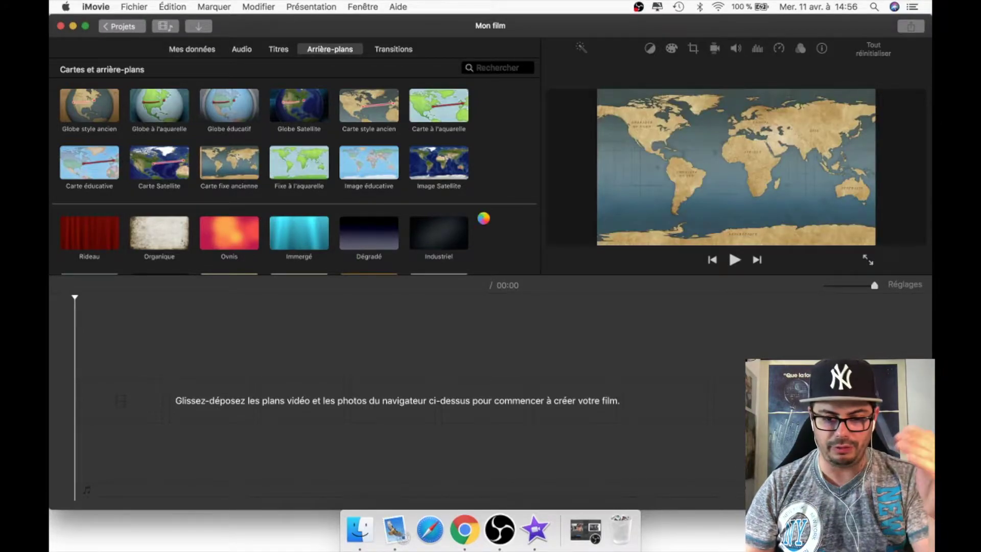
pyautogui.scroll(-5, 368, 238)
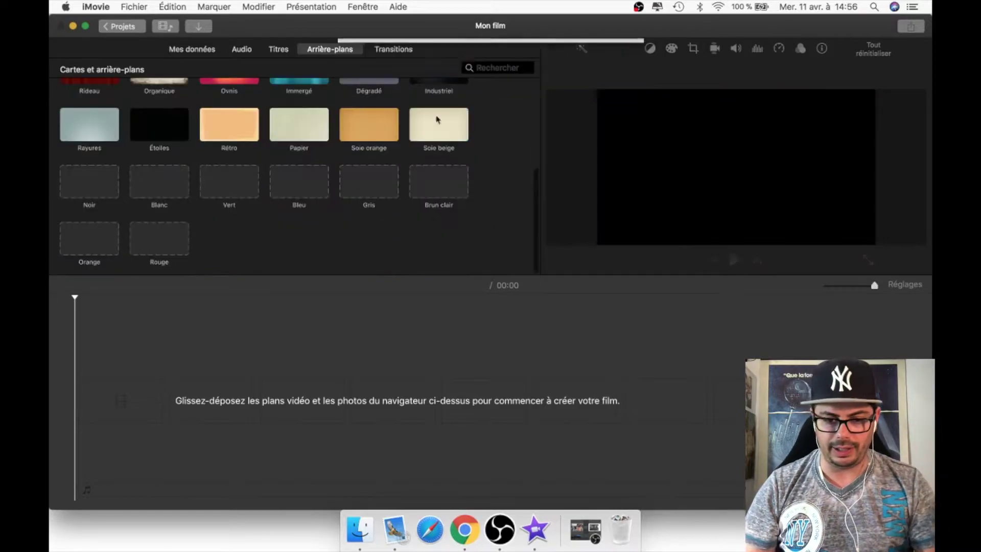
pyautogui.scroll(5, 513, 146)
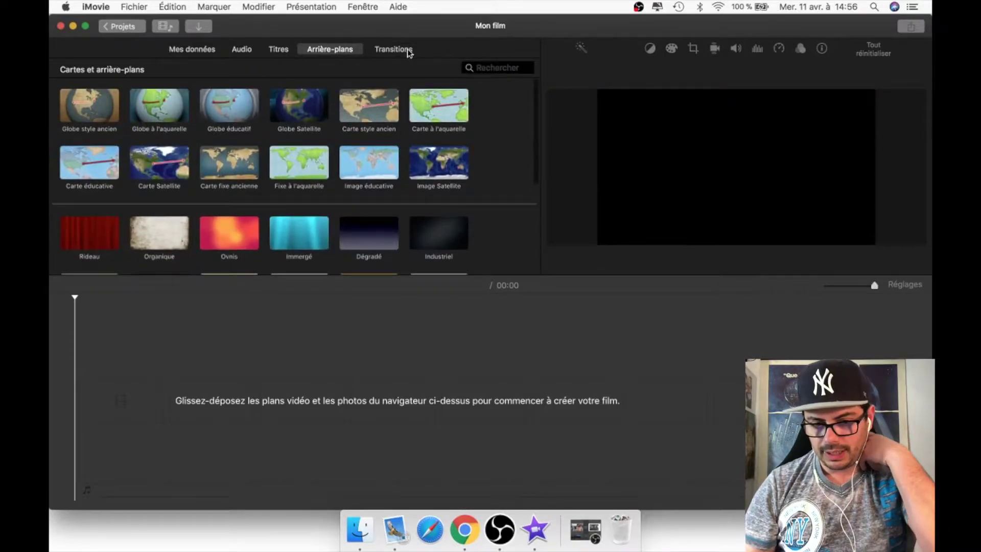
pyautogui.click(409, 51)
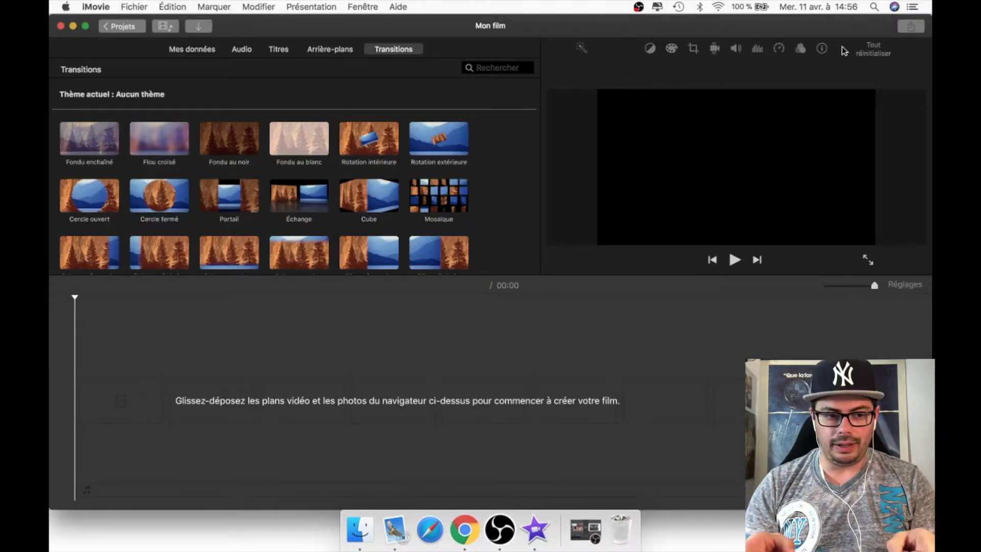
# Go back to the project's own media and view the photos and videos in the Photothèque
pyautogui.click(193, 49)
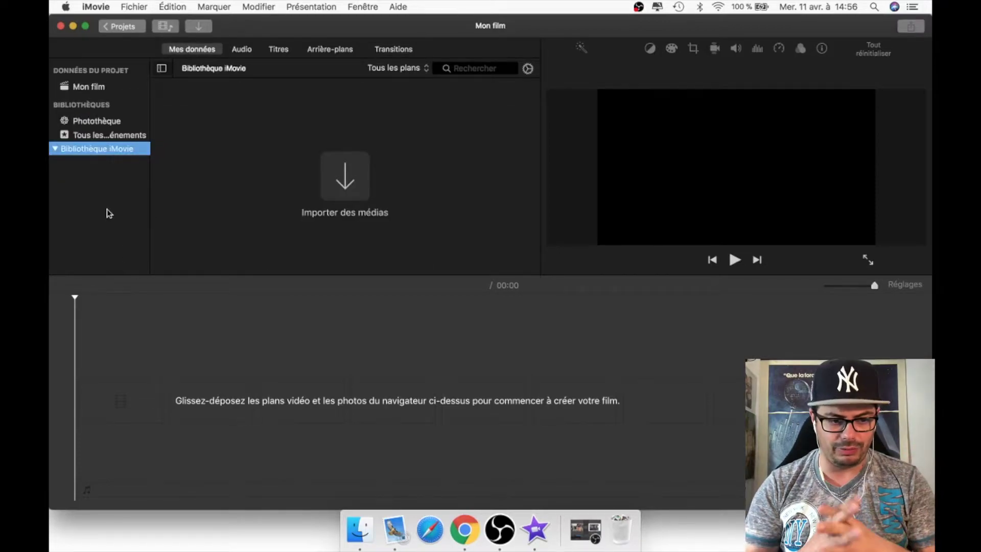
pyautogui.click(94, 125)
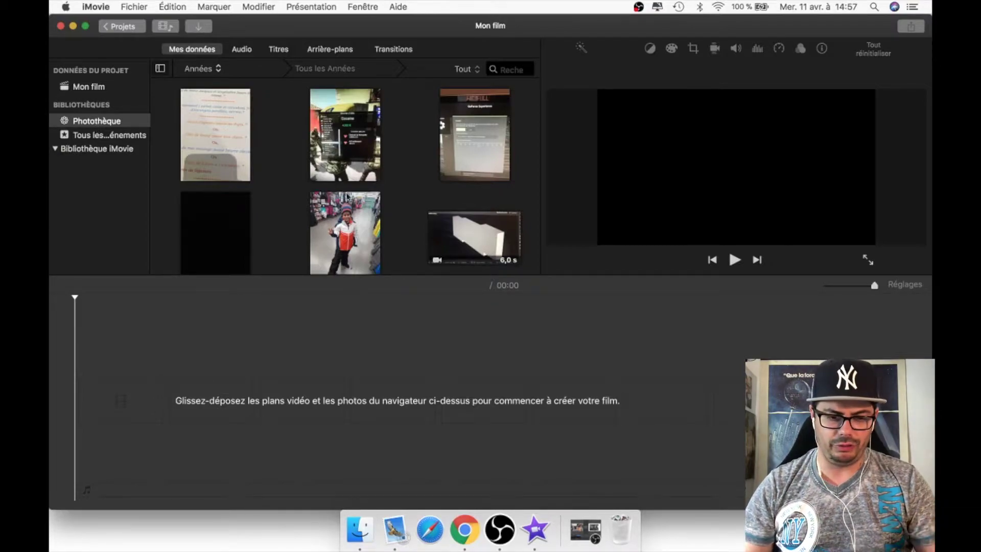
pyautogui.scroll(-5, 362, 210)
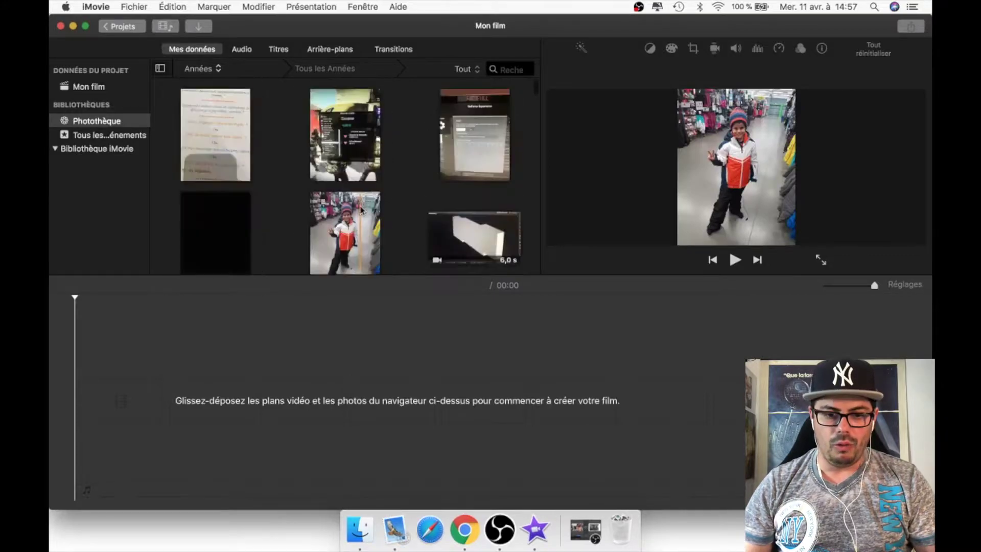
# Create a new event named "vegas" in Bibliothèque iMovie
pyautogui.click(94, 151)
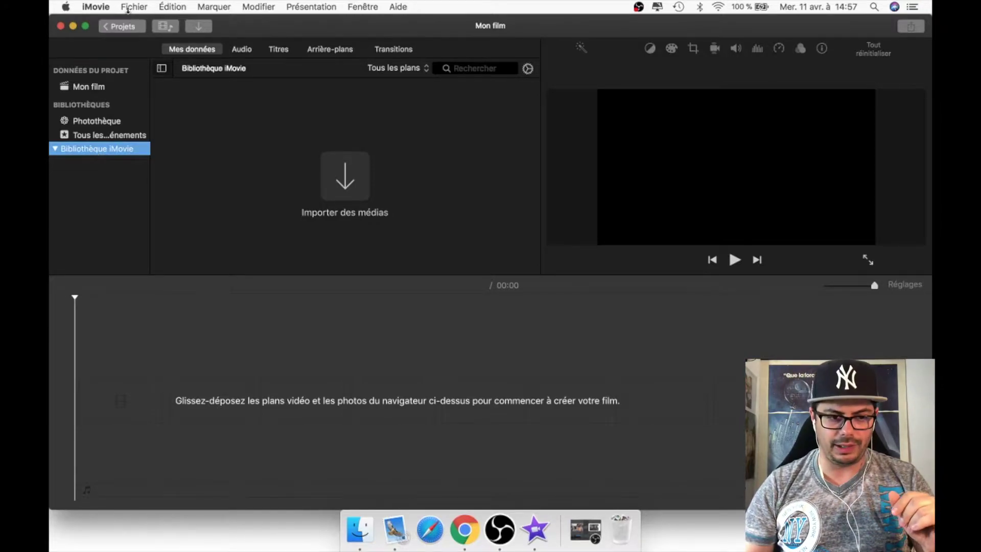
pyautogui.click(128, 10)
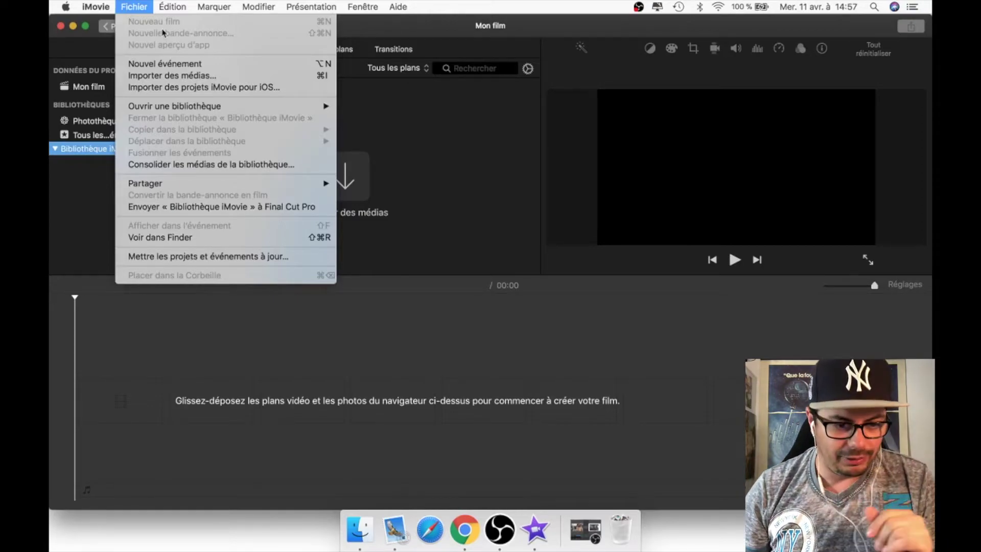
pyautogui.click(166, 64)
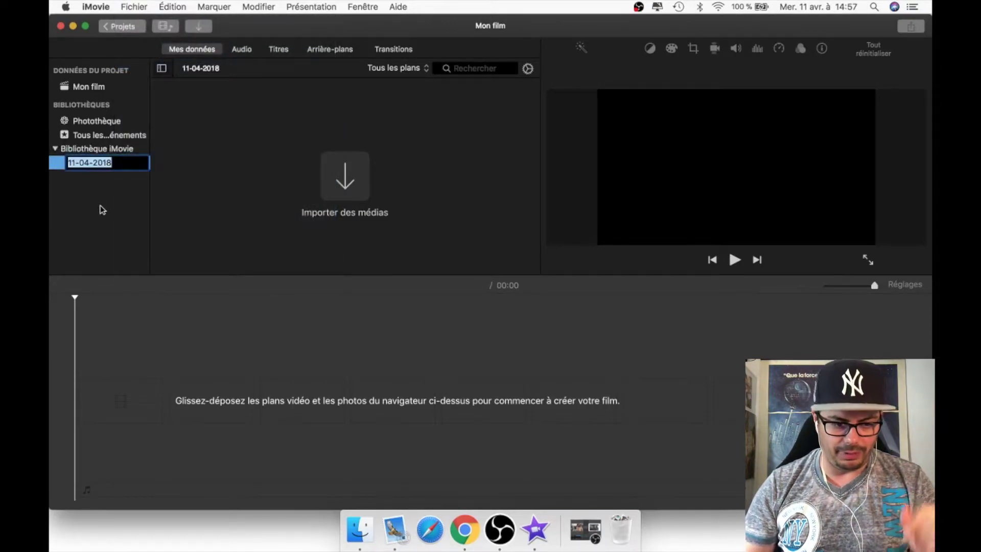
pyautogui.write('vegas')
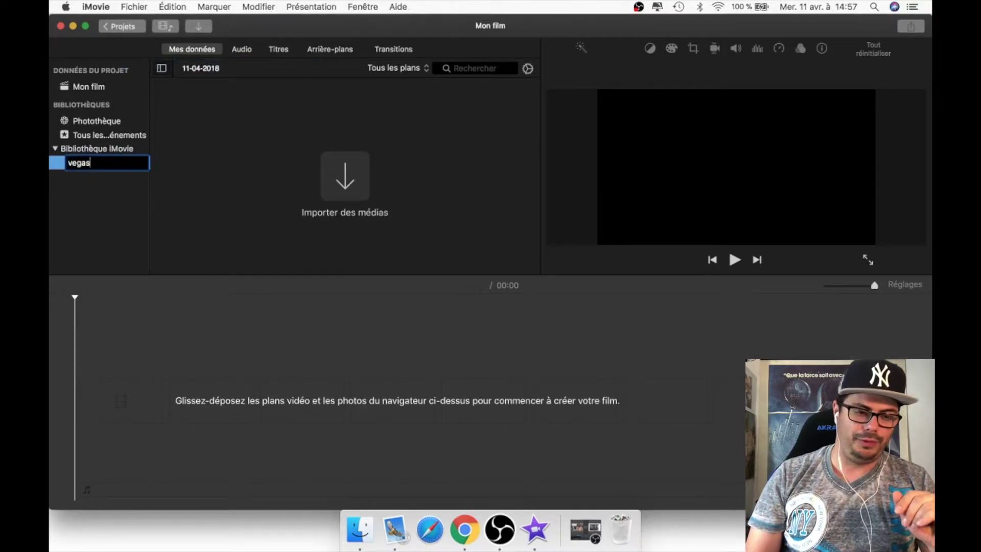
pyautogui.press('Return')
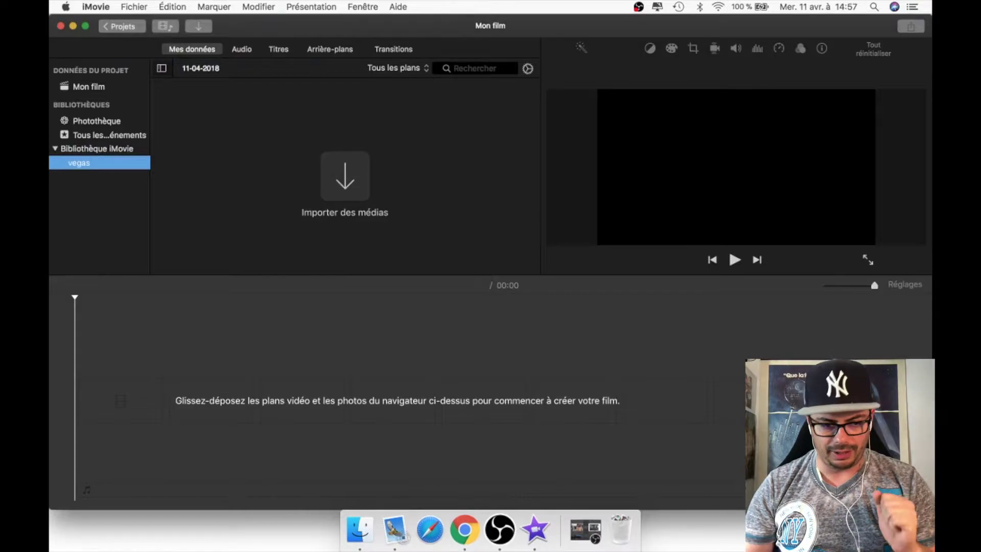
# Switch to the Photos app from Launchpad
pyautogui.click(399, 425)
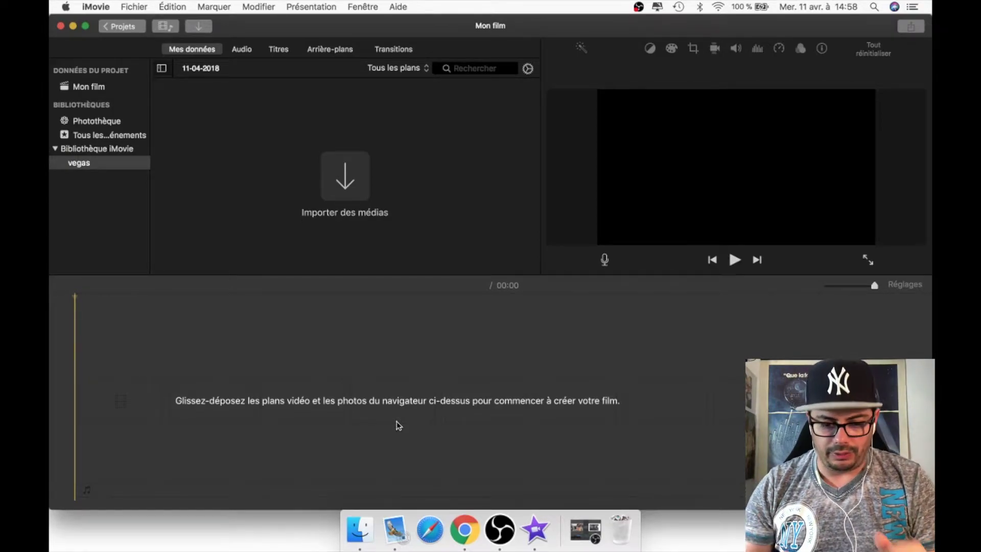
pyautogui.press('F4')
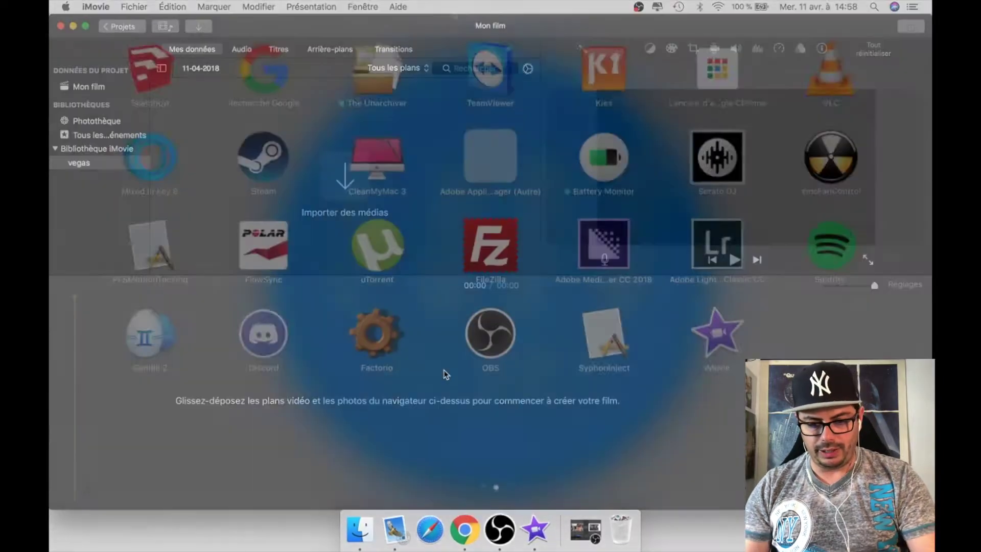
pyautogui.hscroll(-3, 397, 282)
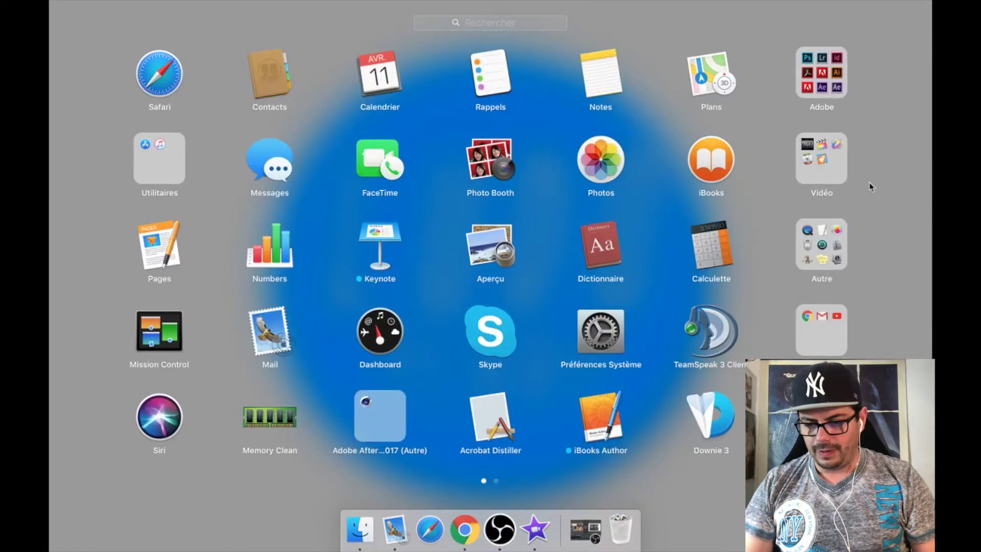
pyautogui.click(591, 169)
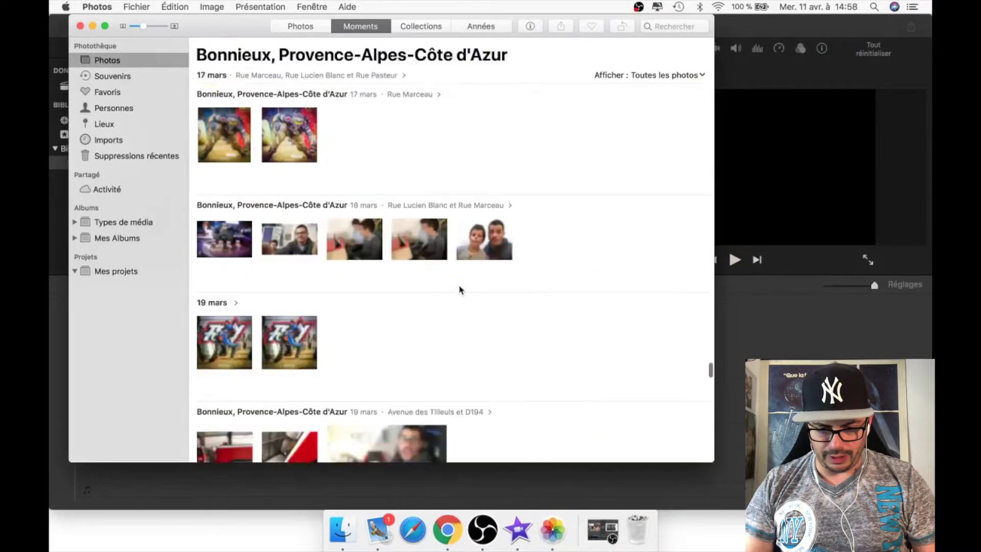
# Find the March Las Vegas shots in Moments and select the 13-second city skyline video from Tower Shops at Stratosphere
pyautogui.scroll(5, 459, 289)
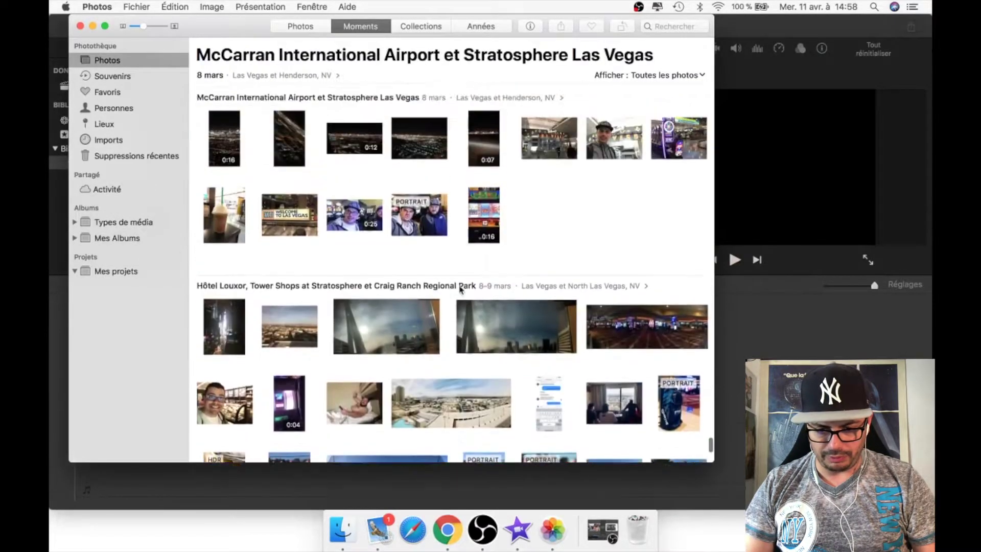
pyautogui.scroll(-10, 459, 290)
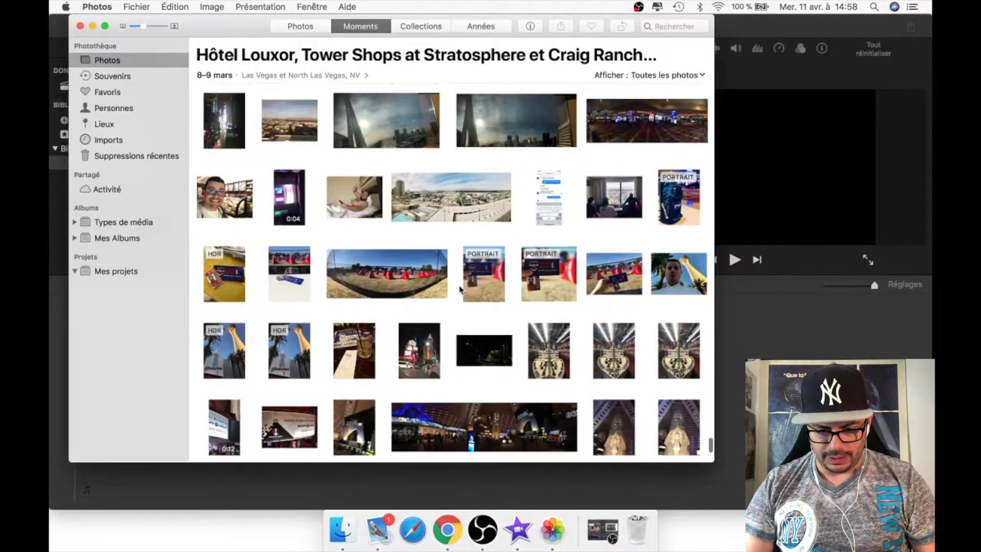
pyautogui.scroll(5, 459, 290)
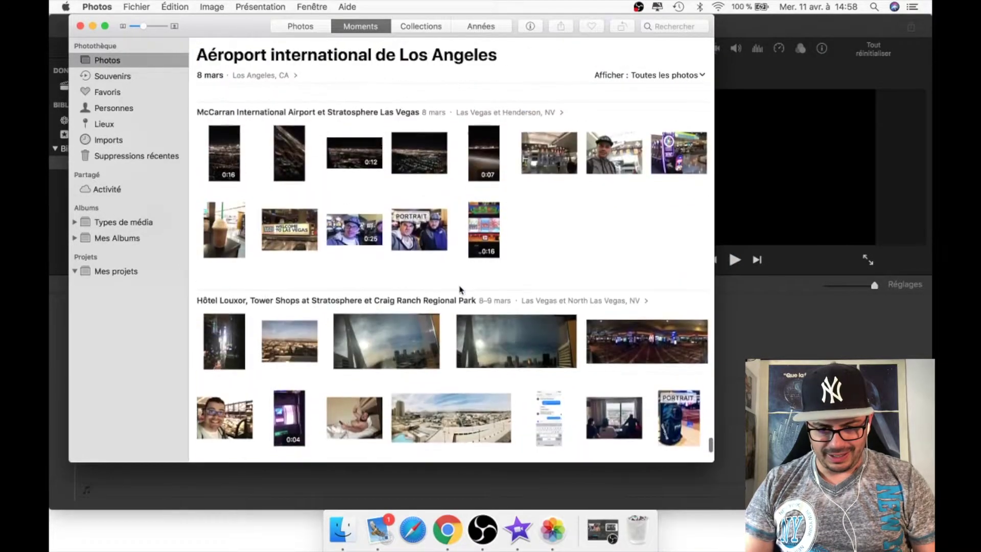
pyautogui.scroll(-8, 459, 289)
pyautogui.scroll(-10, 459, 289)
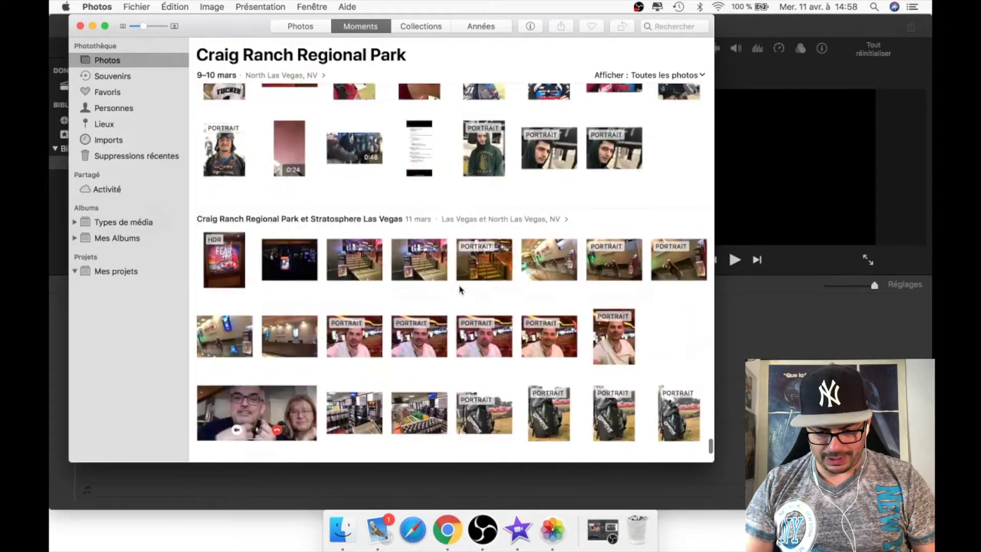
pyautogui.scroll(-10, 460, 289)
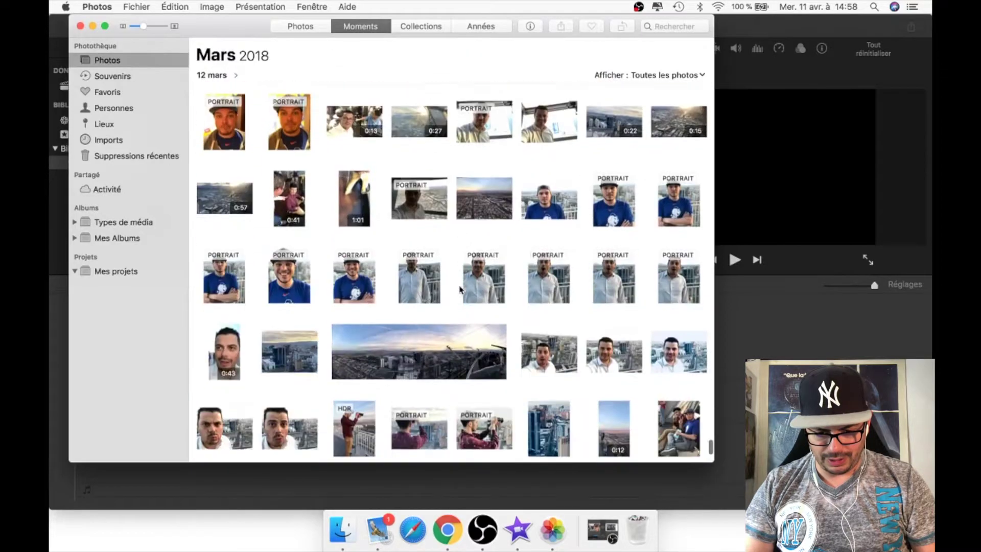
pyautogui.scroll(-5, 460, 290)
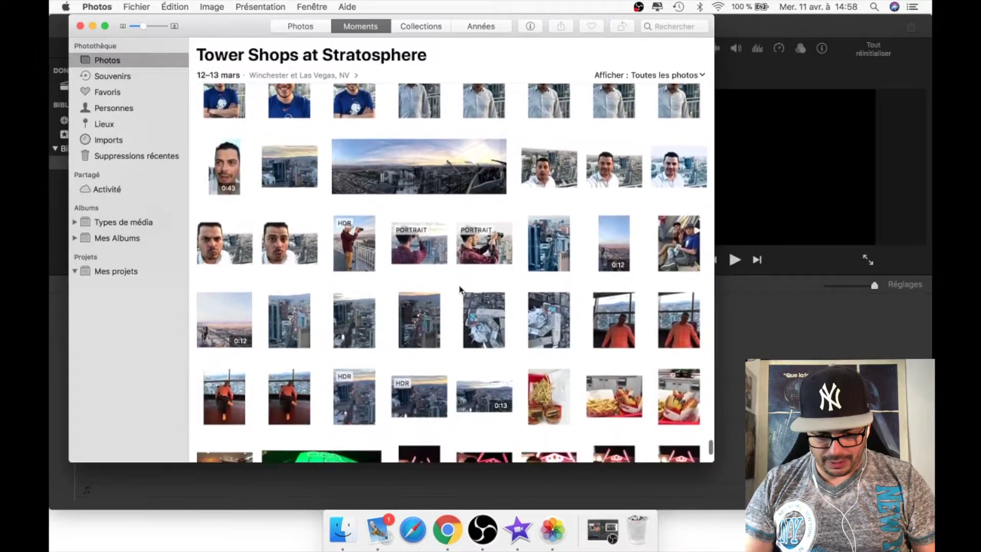
pyautogui.click(491, 311)
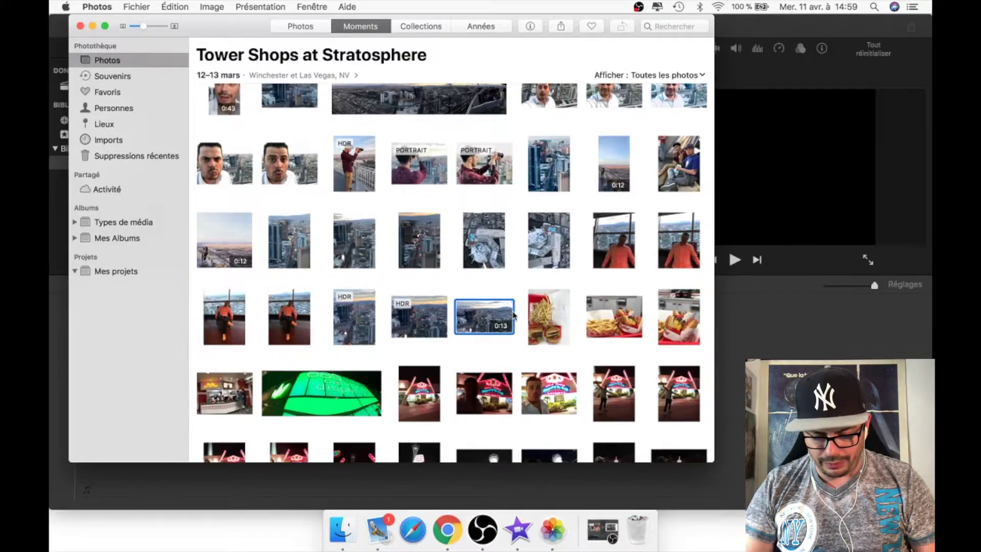
# Add the 27-second aerial city video from the same moment to the selection
pyautogui.scroll(5, 514, 314)
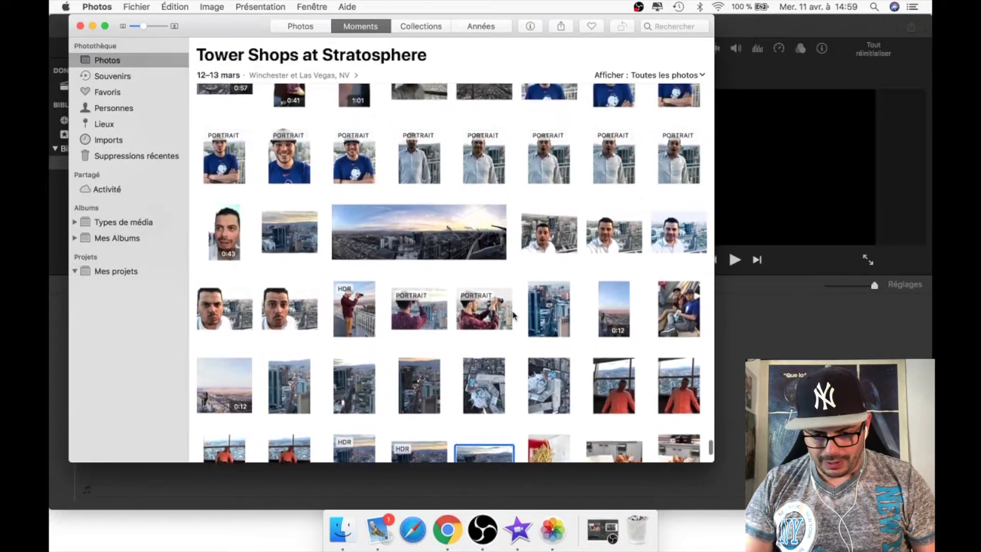
pyautogui.scroll(4, 514, 314)
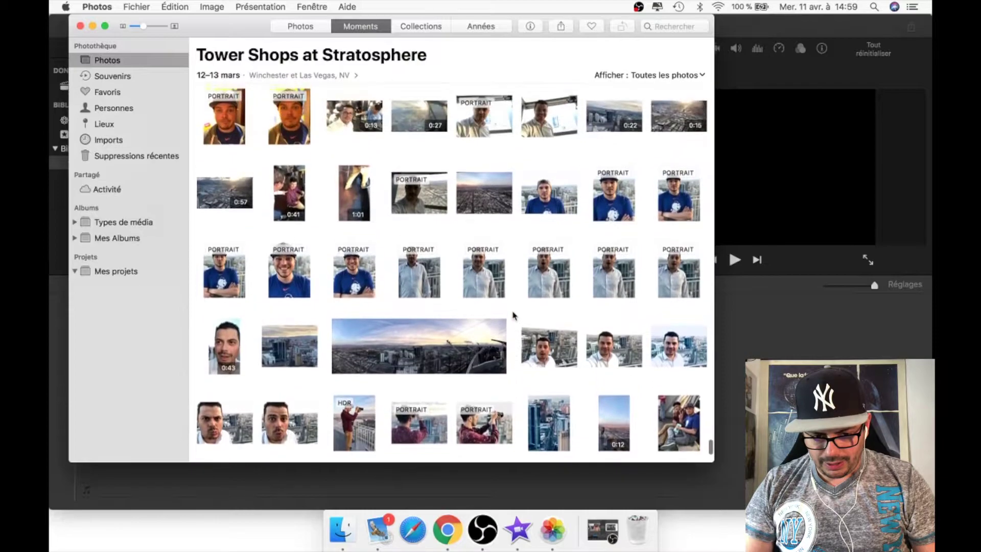
pyautogui.scroll(1, 514, 314)
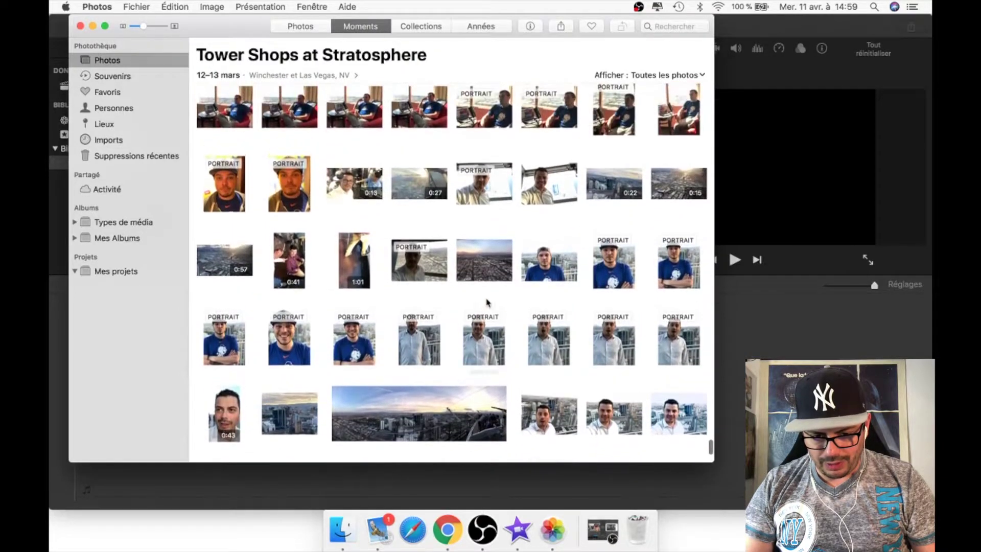
pyautogui.keyDown('super'); pyautogui.click(415, 184); pyautogui.keyUp('super')
pyautogui.scroll(-8, 480, 266)
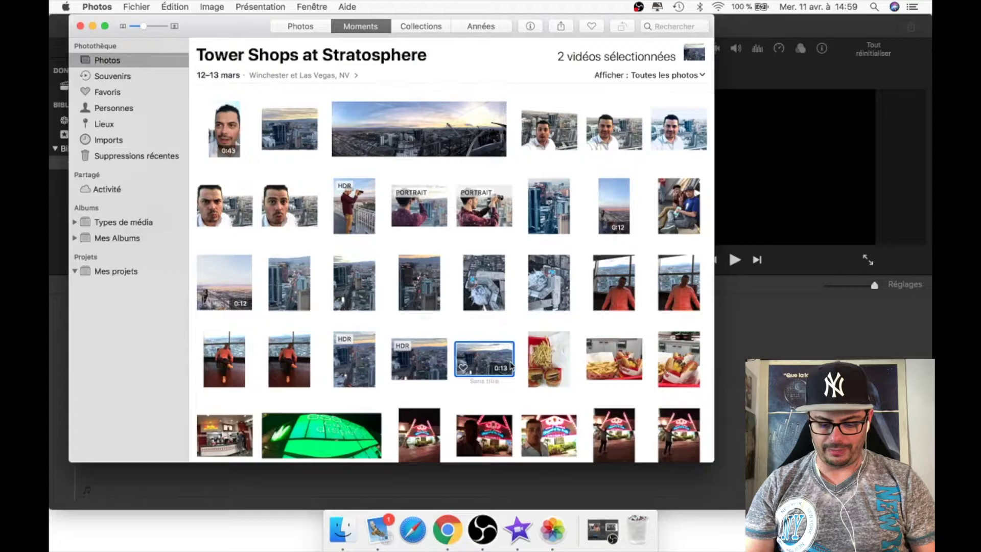
pyautogui.scroll(10, 486, 356)
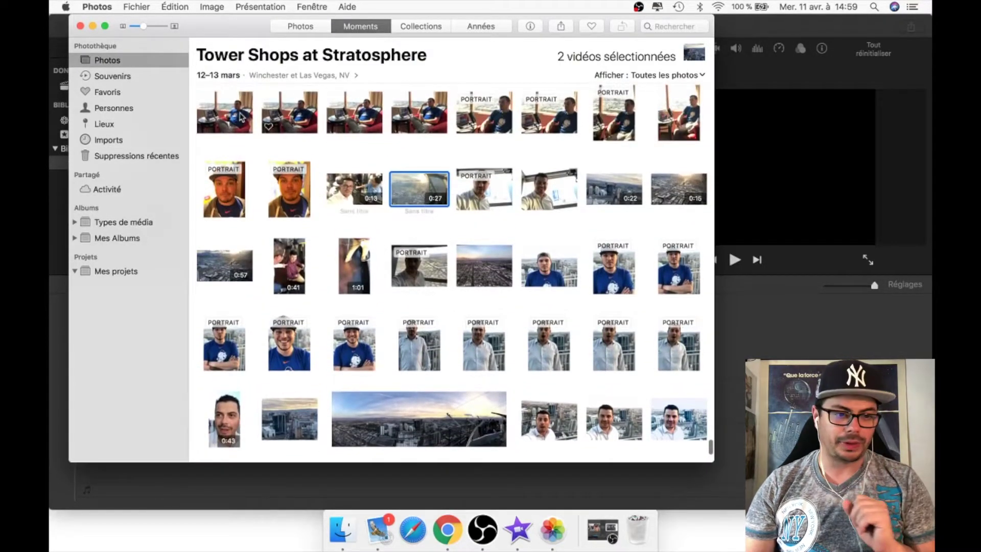
# Export the two selected videos at 1080p, using their titles as file names, into the imovie folder on Bureau
pyautogui.click(148, 9)
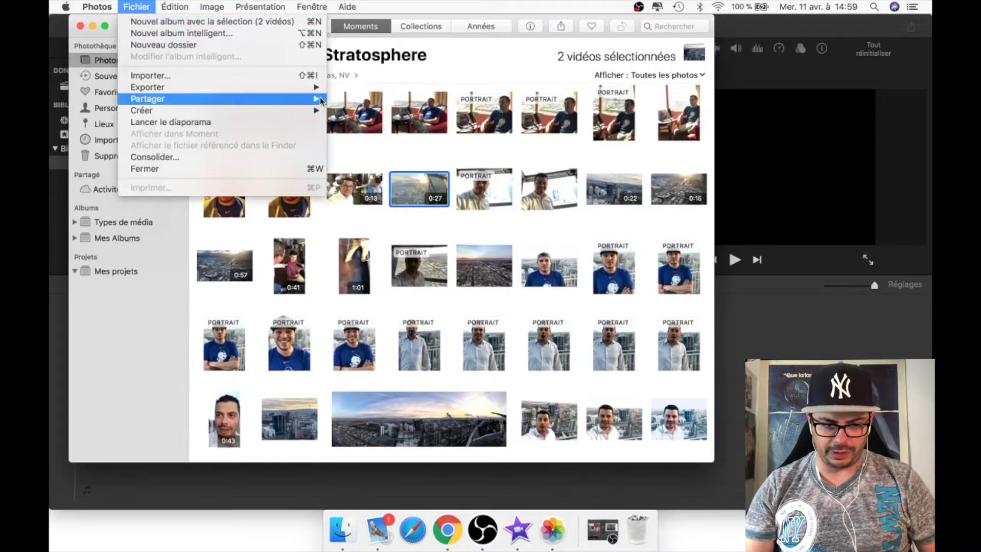
pyautogui.moveTo(313, 93)
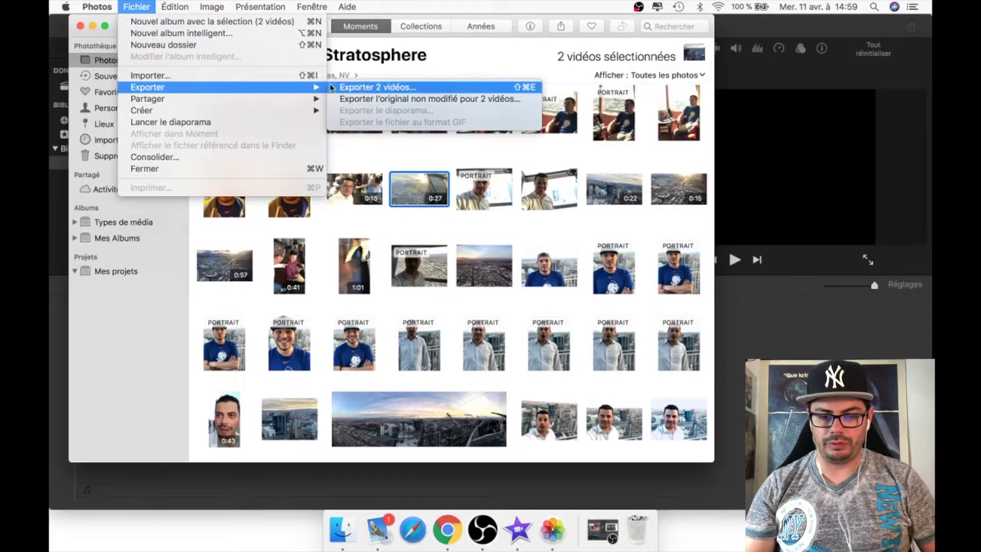
pyautogui.click(419, 88)
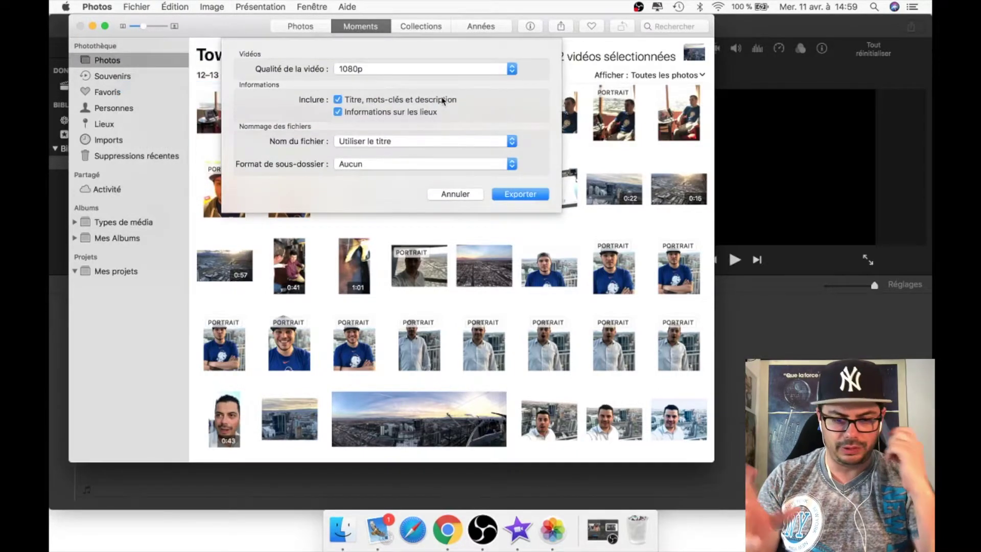
pyautogui.click(522, 195)
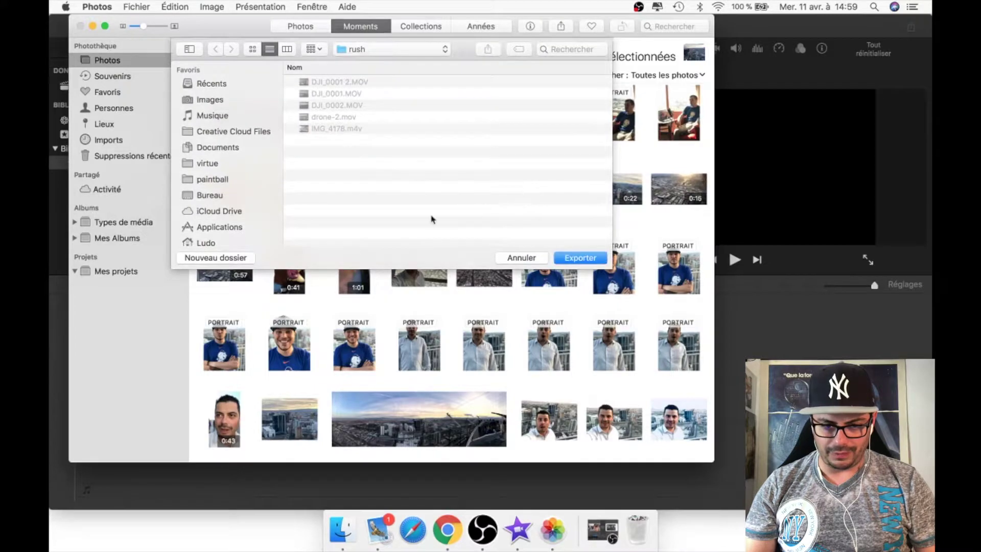
pyautogui.click(215, 196)
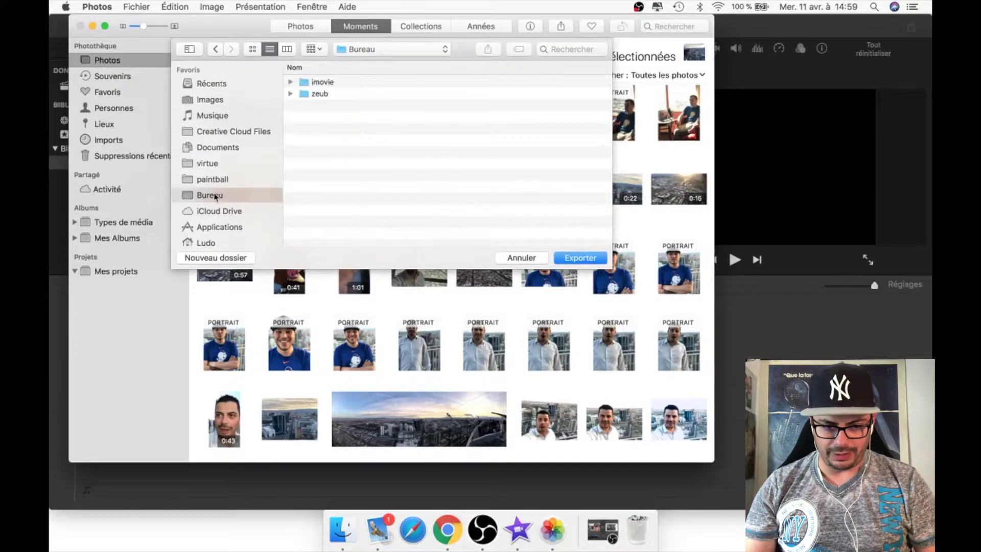
pyautogui.click(329, 83)
pyautogui.doubleClick(329, 82)
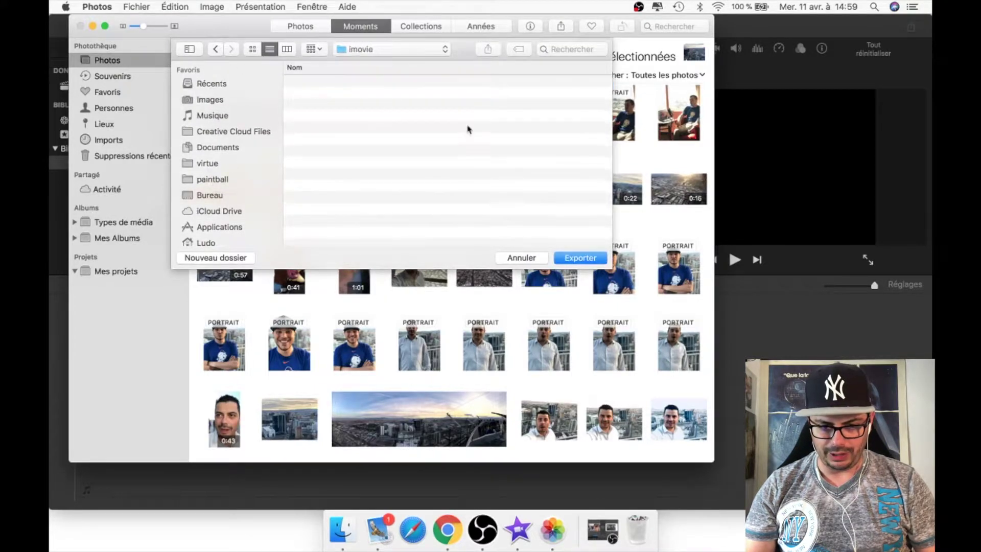
pyautogui.click(585, 259)
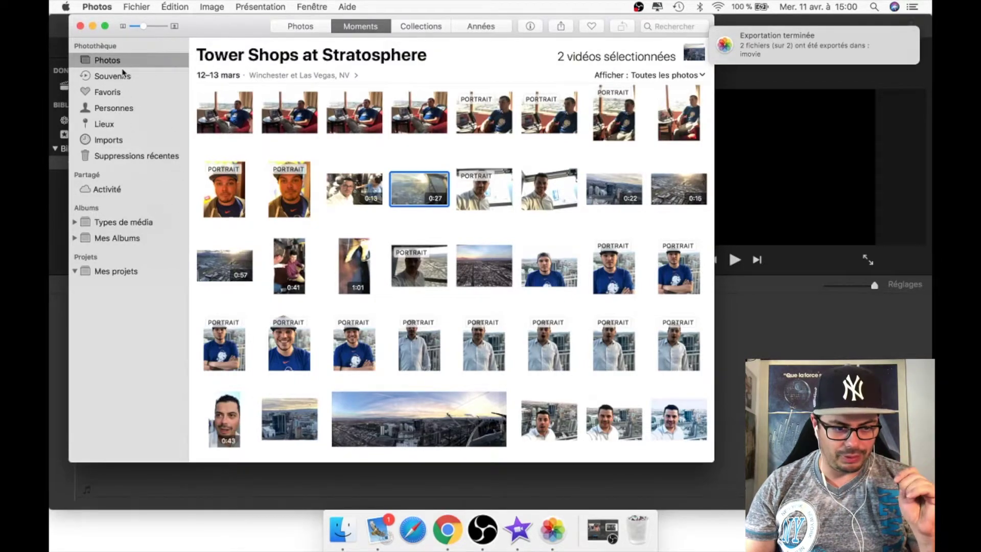
# Close Photos, reveal the desktop and open the imovie folder in Finder
pyautogui.click(79, 25)
pyautogui.press('F11')
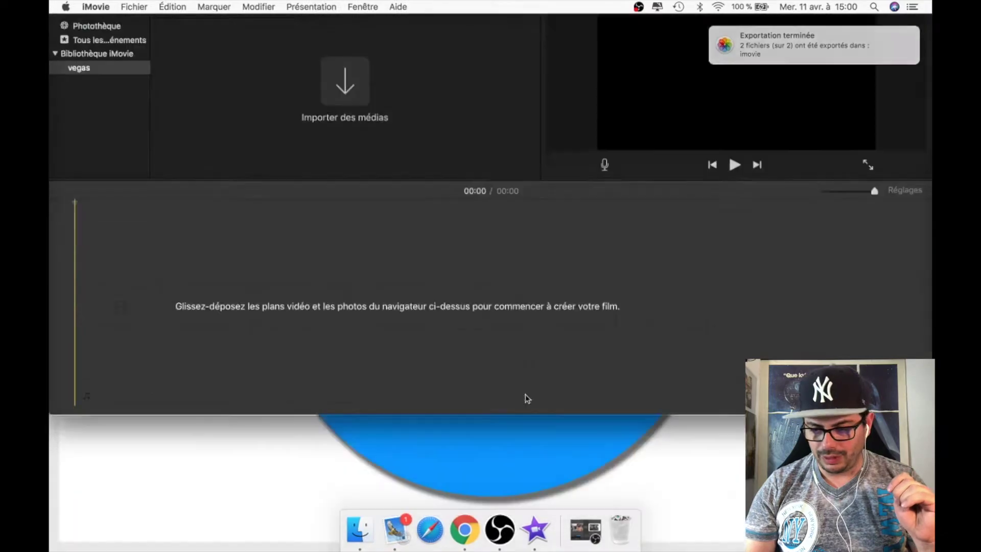
pyautogui.doubleClick(891, 108)
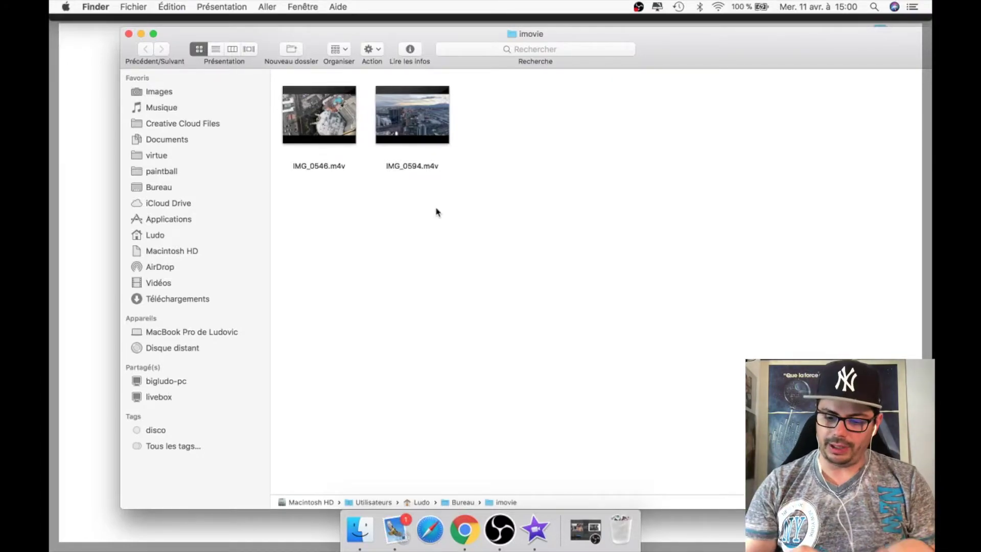
# Bring IMG_0546.m4v and IMG_0594.m4v from the Finder imovie folder into the vegas event in iMovie
pyautogui.click(541, 524)
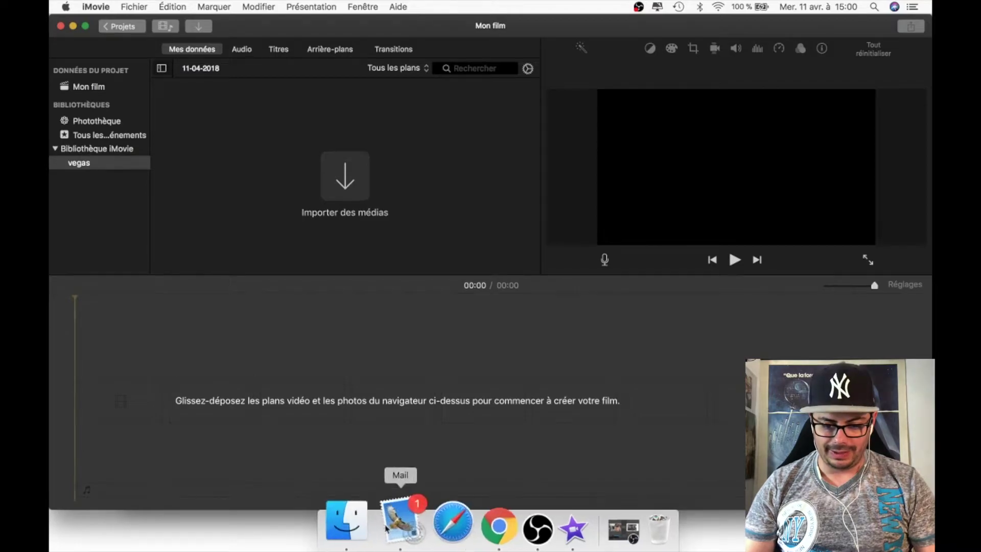
pyautogui.click(347, 522)
pyautogui.doubleClick(351, 38)
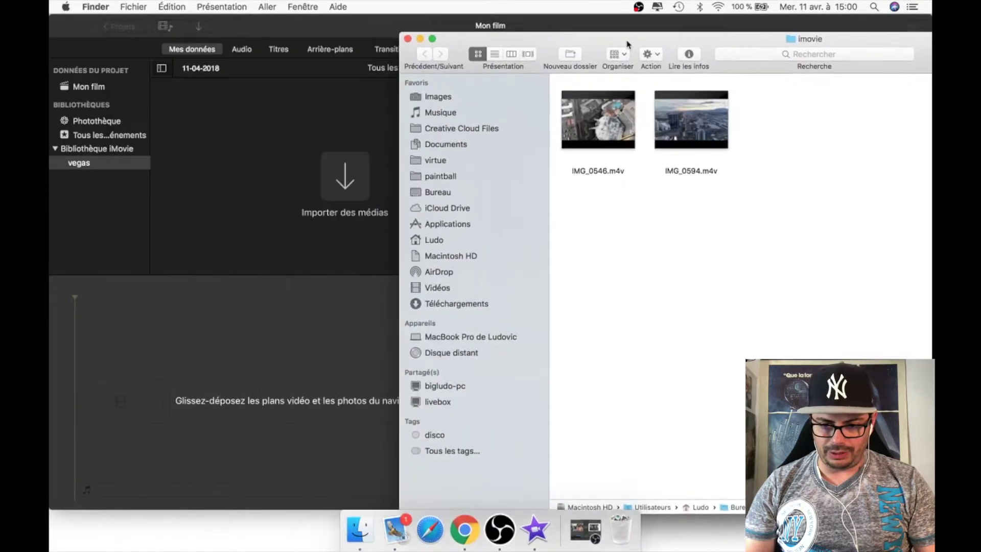
pyautogui.moveTo(799, 284); pyautogui.dragTo(641, 78)
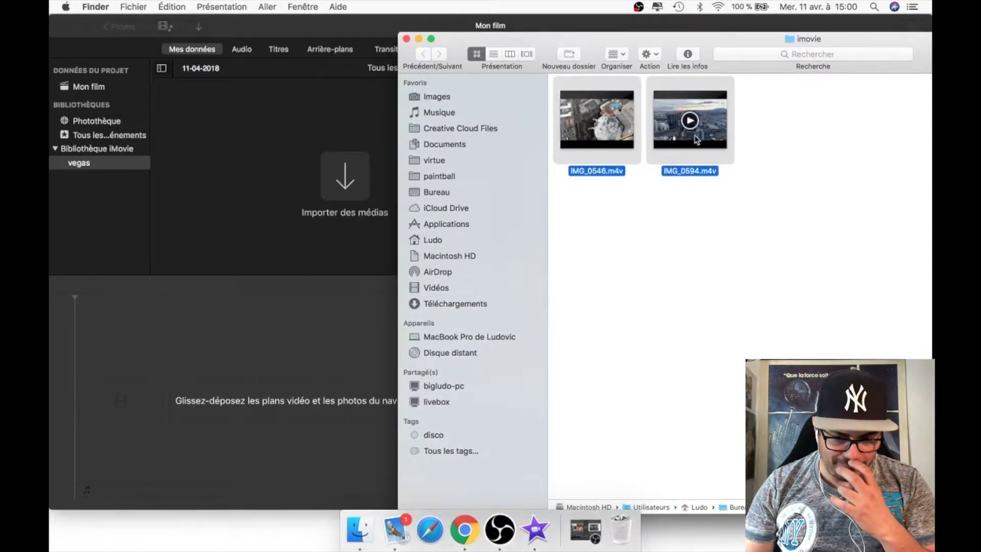
pyautogui.moveTo(708, 148); pyautogui.dragTo(335, 136)
pyautogui.click(335, 136)
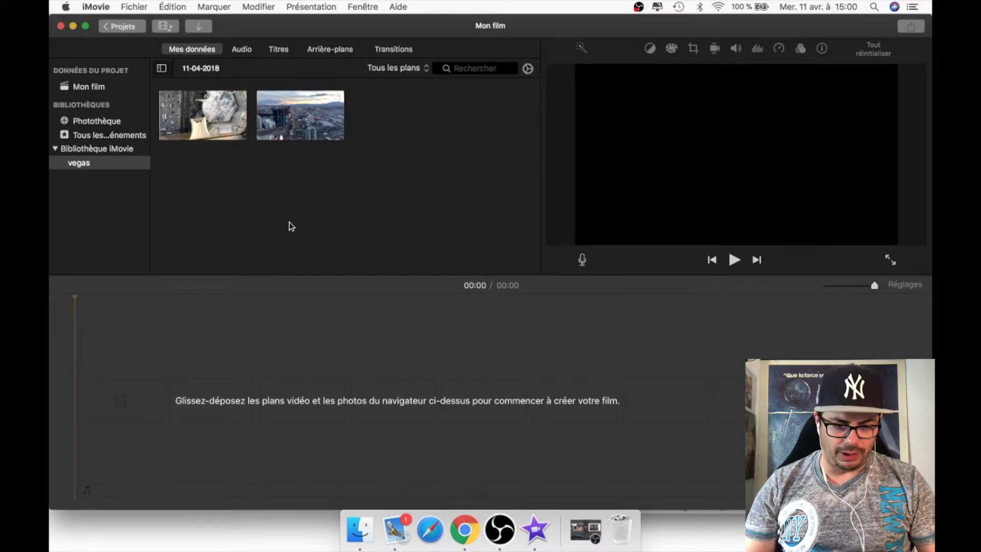
# Place the 12.9 s city skyline clip at the start of the timeline and play it
pyautogui.moveTo(314, 131); pyautogui.dragTo(82, 412)
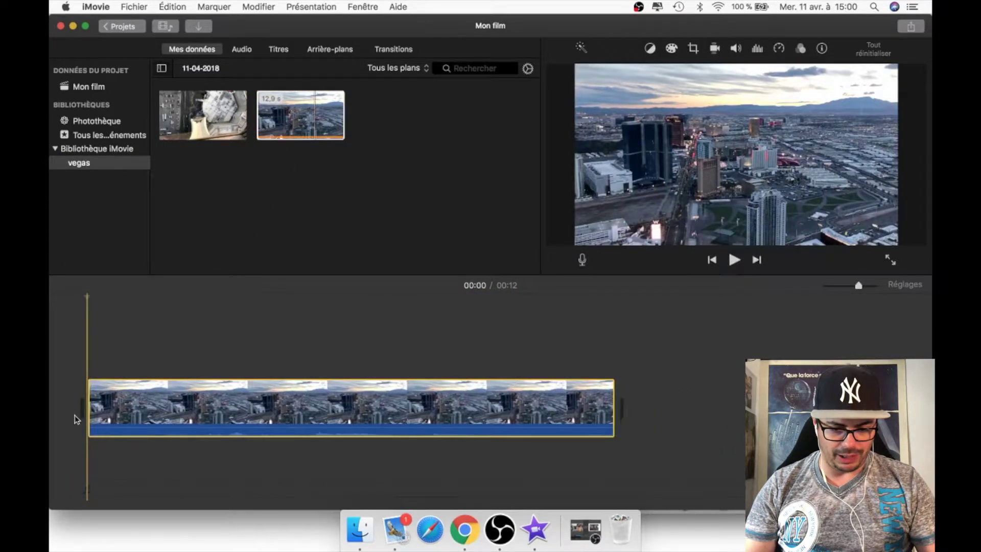
pyautogui.press('space')
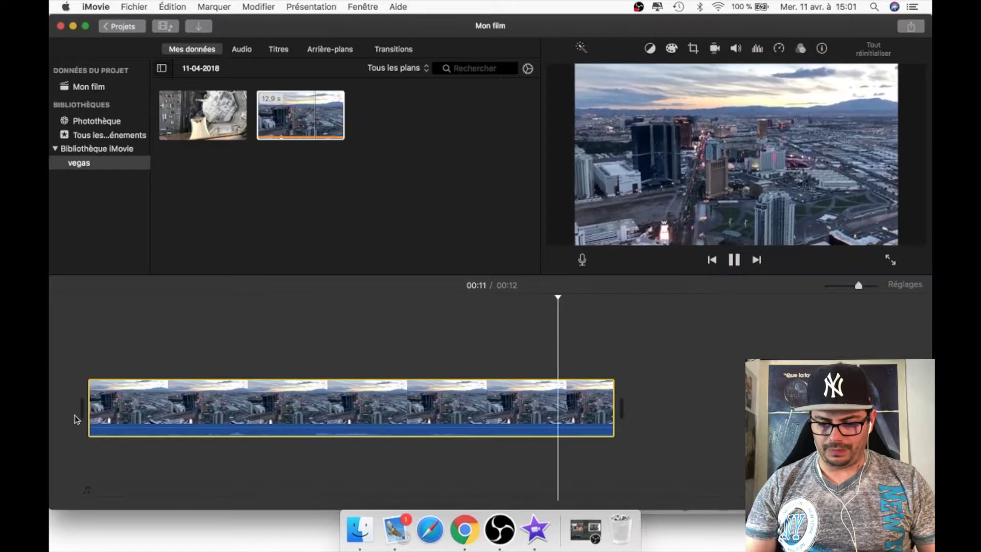
pyautogui.press('space')
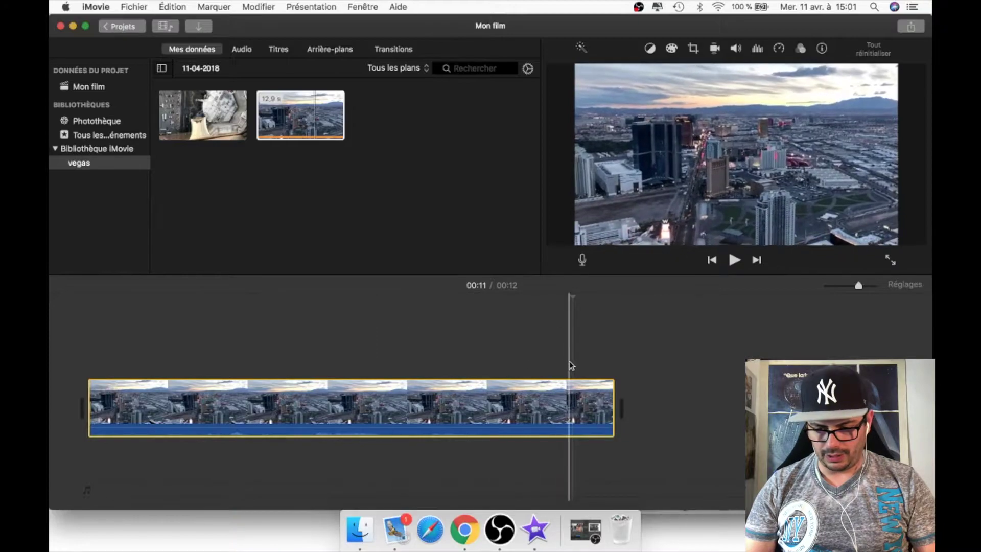
# Delete the city skyline clip from the timeline
pyautogui.click(294, 392)
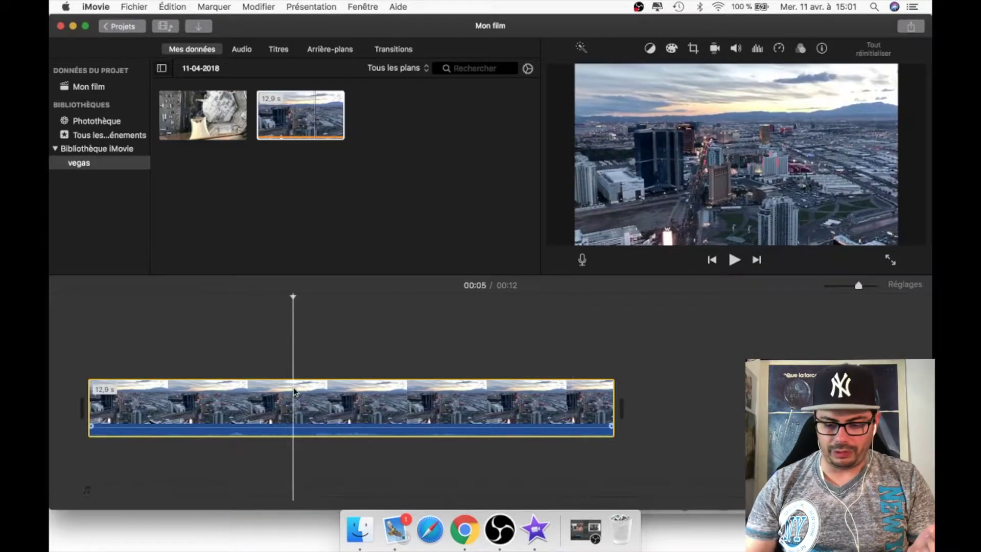
pyautogui.press('Delete')
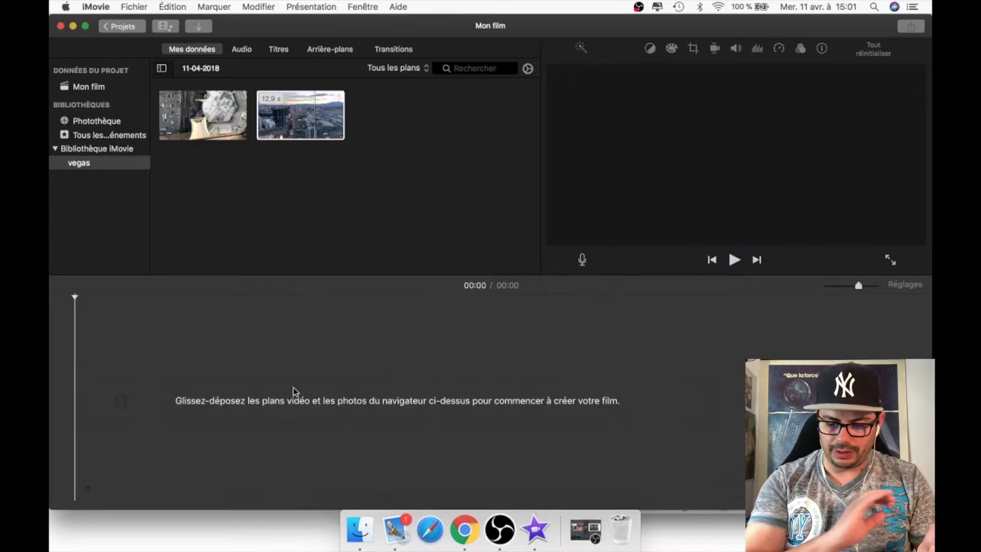
# In Finder, open Documents in a new tab and go to the musique > Paintball > musique virtue > youtube folder
pyautogui.click(359, 530)
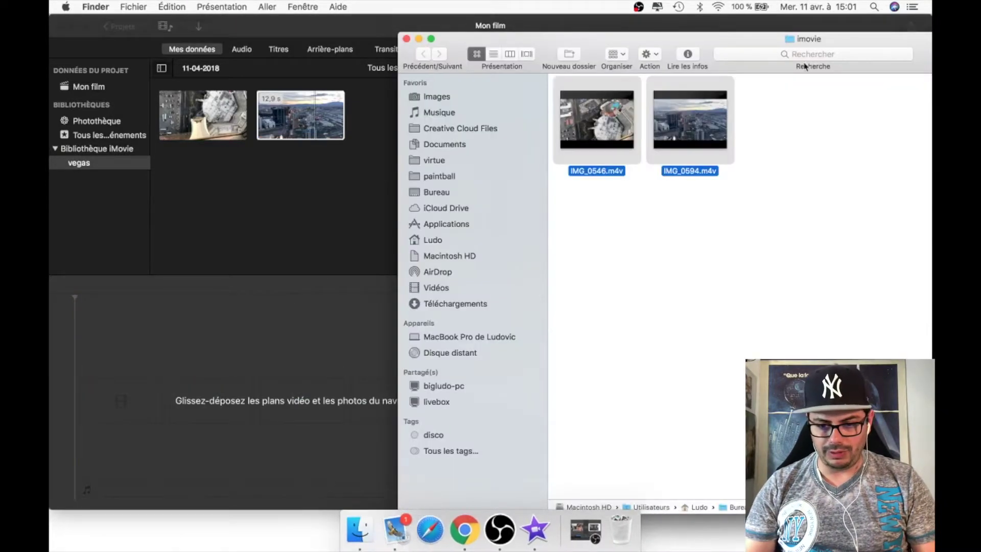
pyautogui.keyDown('super'); pyautogui.click(454, 146); pyautogui.keyUp('super')
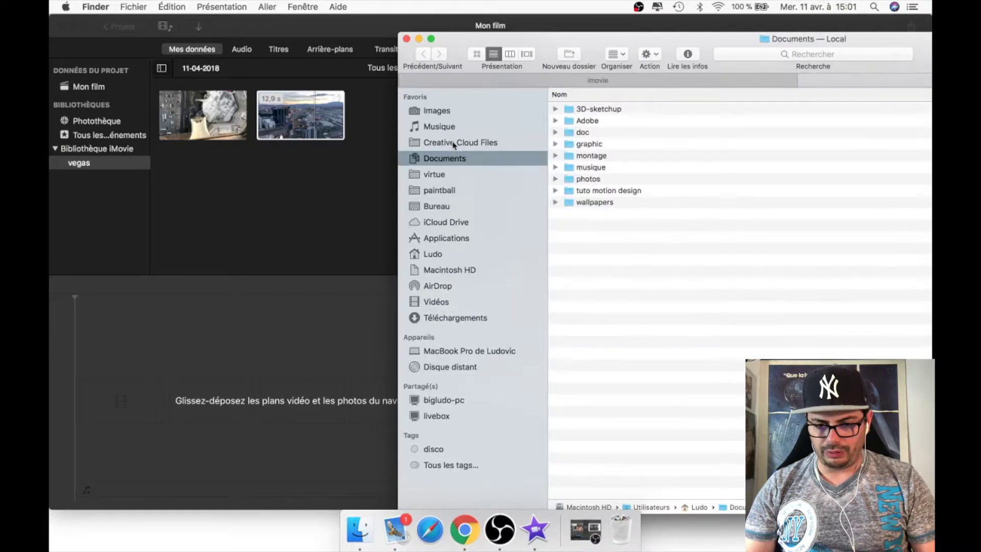
pyautogui.doubleClick(792, 43)
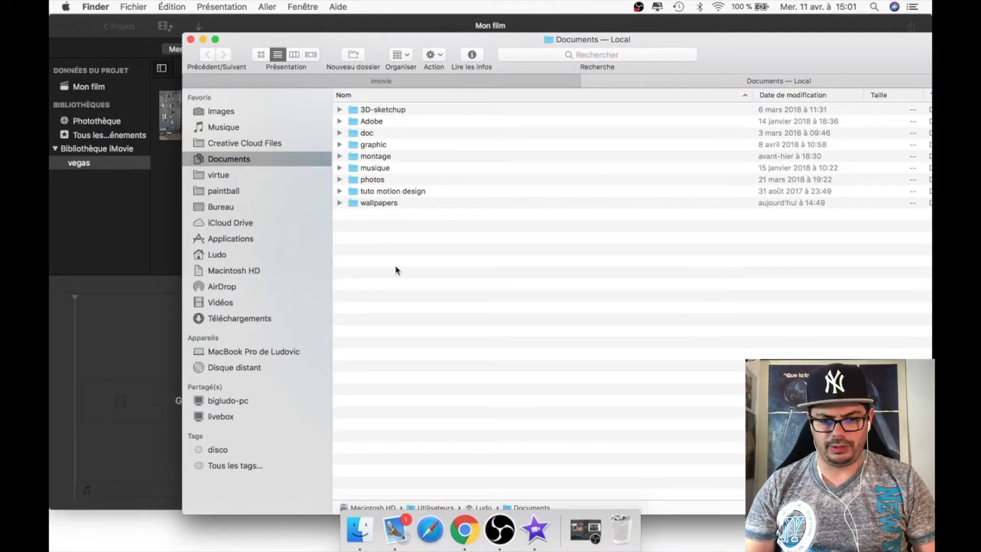
pyautogui.click(364, 133)
pyautogui.click(372, 149)
pyautogui.click(378, 168)
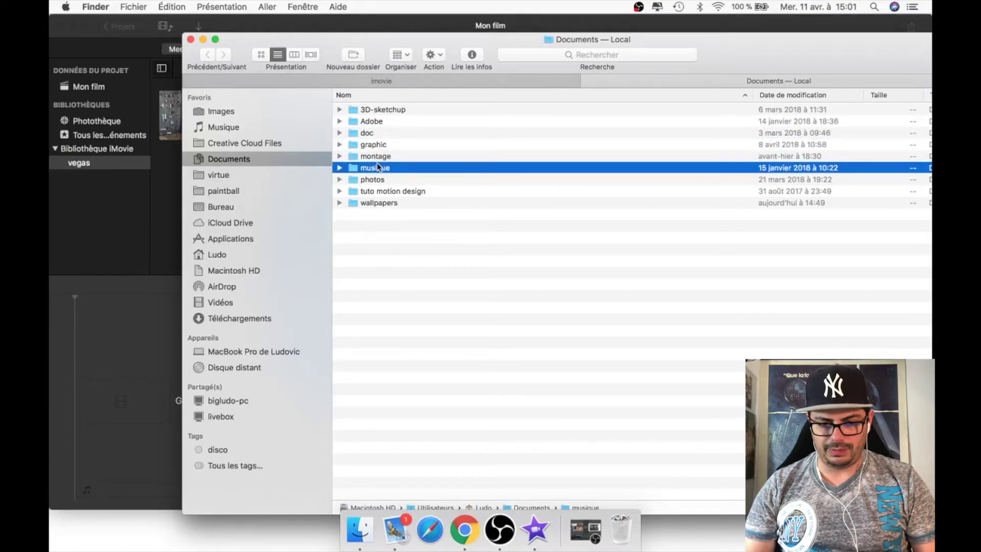
pyautogui.doubleClick(381, 168)
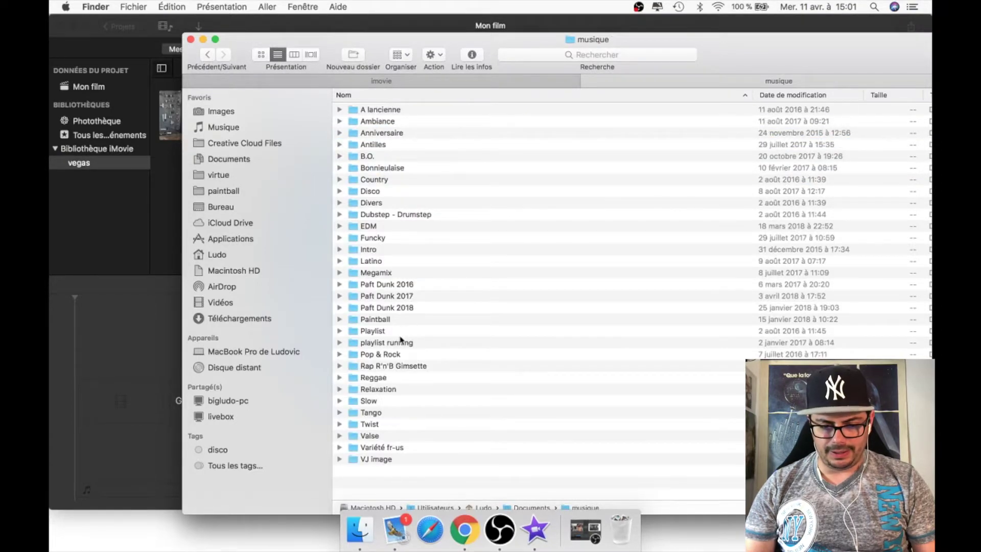
pyautogui.doubleClick(375, 320)
pyautogui.doubleClick(397, 121)
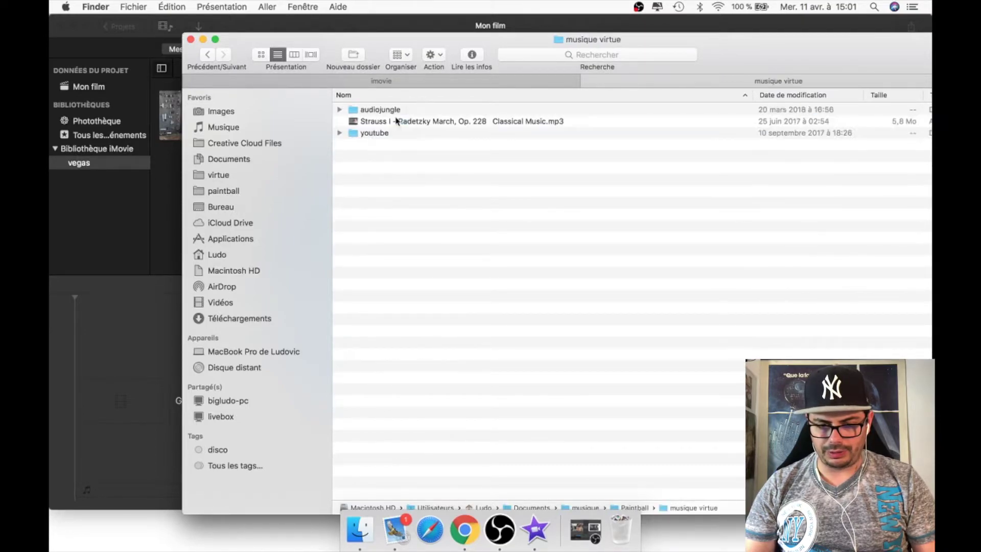
pyautogui.doubleClick(368, 133)
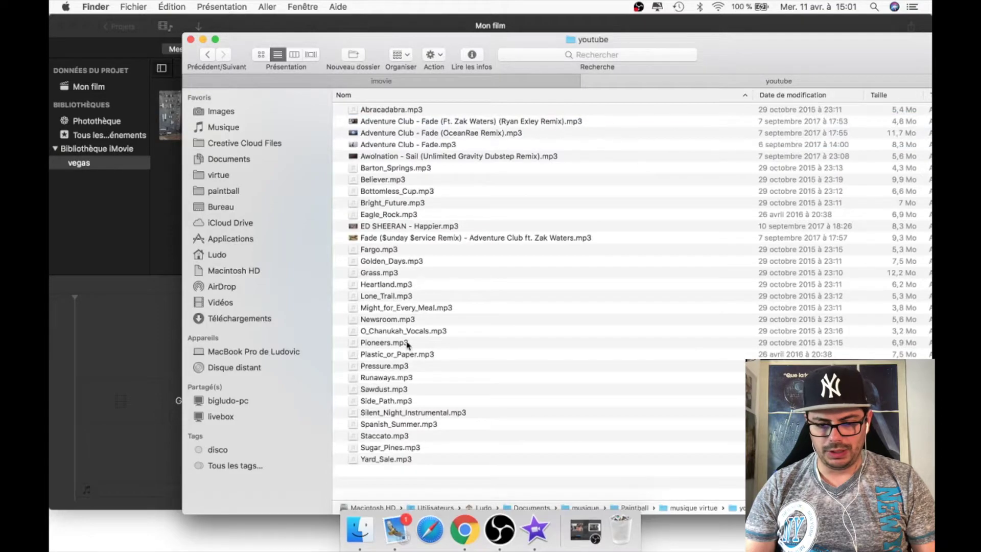
# Preview Pressure.mp3, Plastic_or_Paper.mp3 and Grass.mp3 to choose background music for the film
pyautogui.click(398, 367)
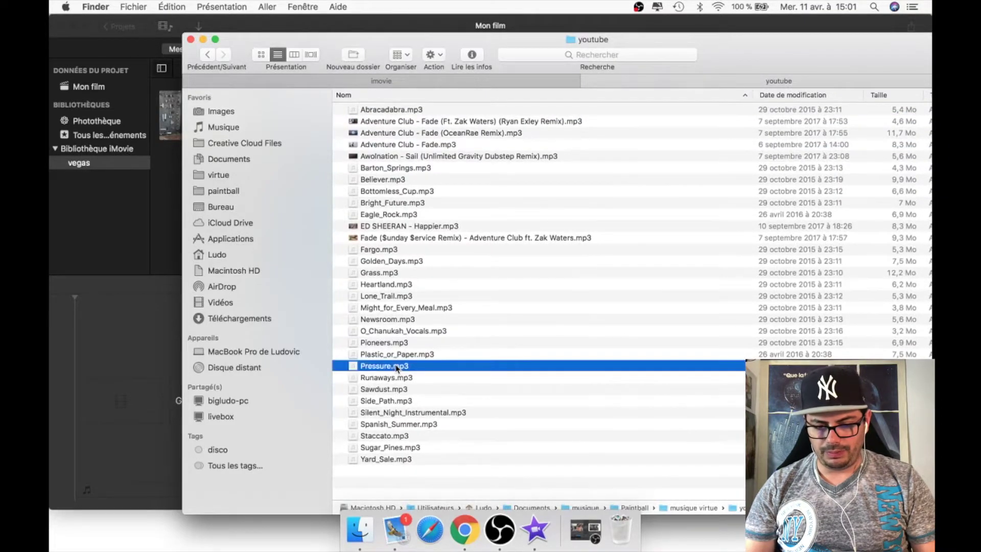
pyautogui.press('space')
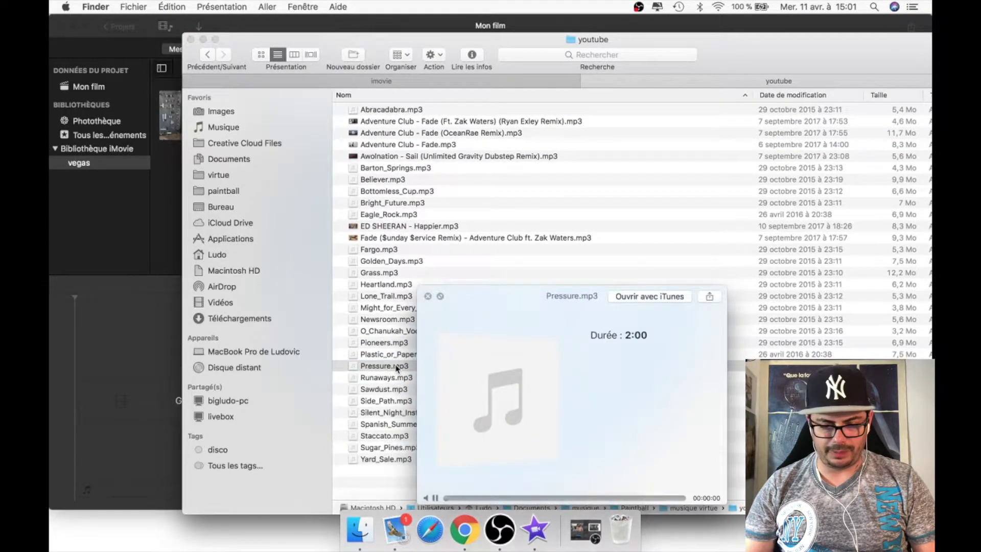
pyautogui.press('Up')
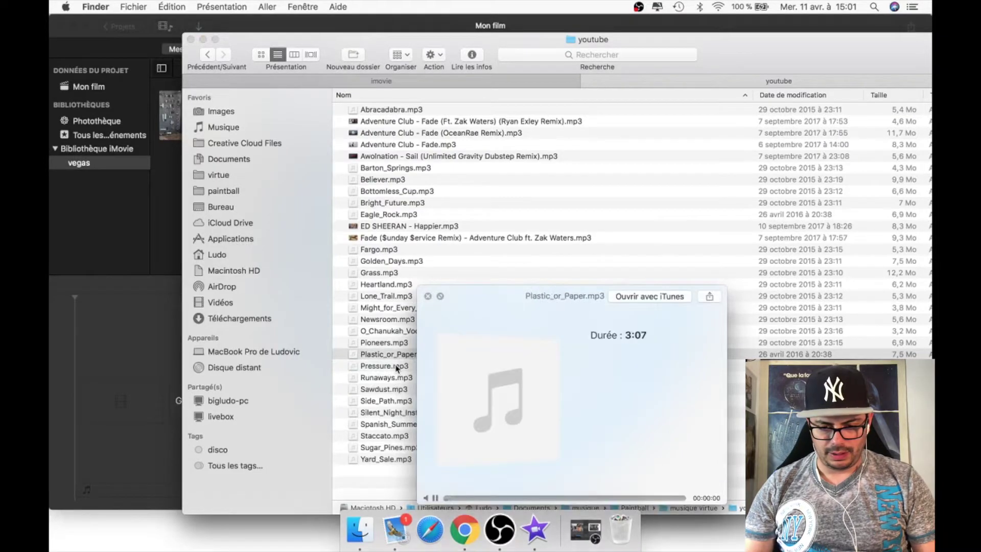
pyautogui.press('space')
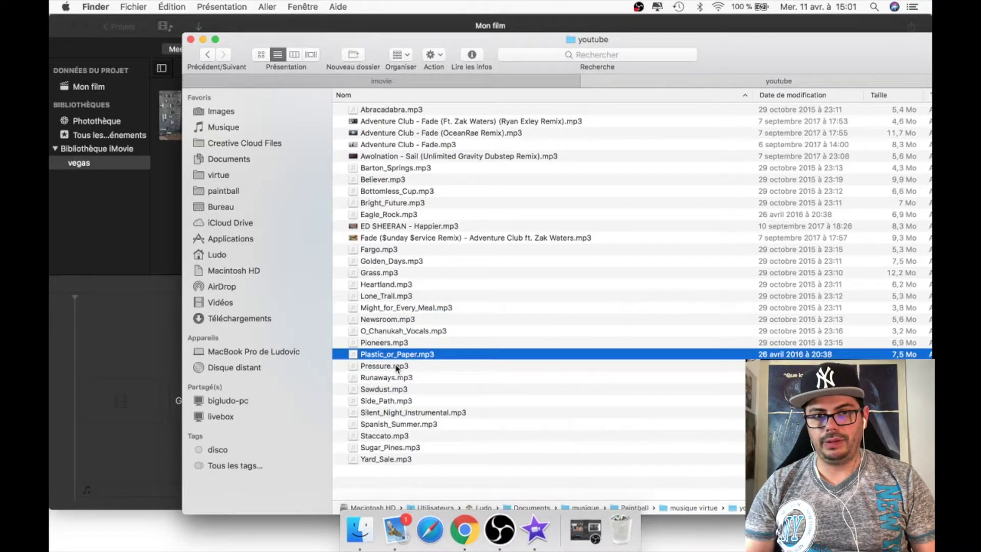
pyautogui.press('Up')
pyautogui.press('Up')
pyautogui.press('Up')
pyautogui.press('Up')
pyautogui.press('Up')
pyautogui.press('Up')
pyautogui.press('Up')
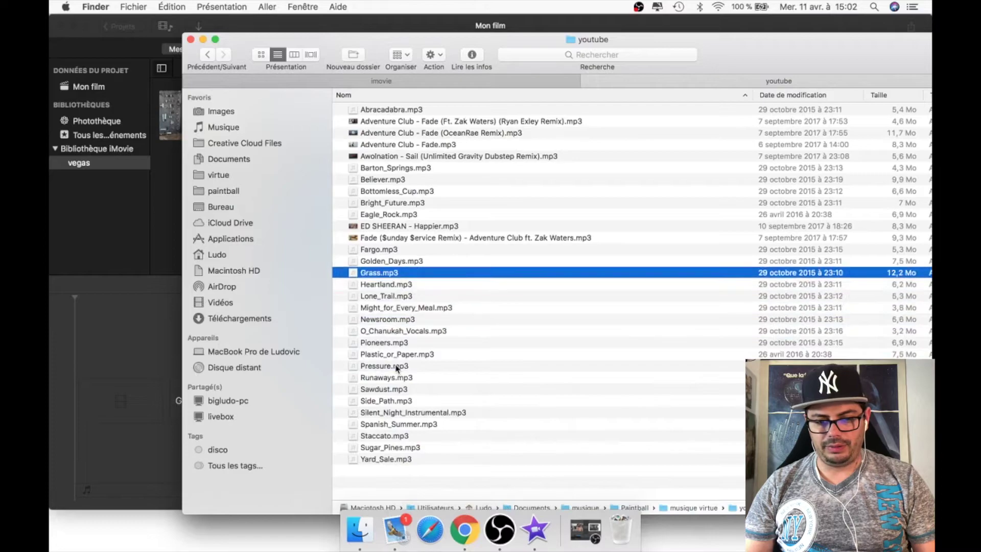
pyautogui.press('space')
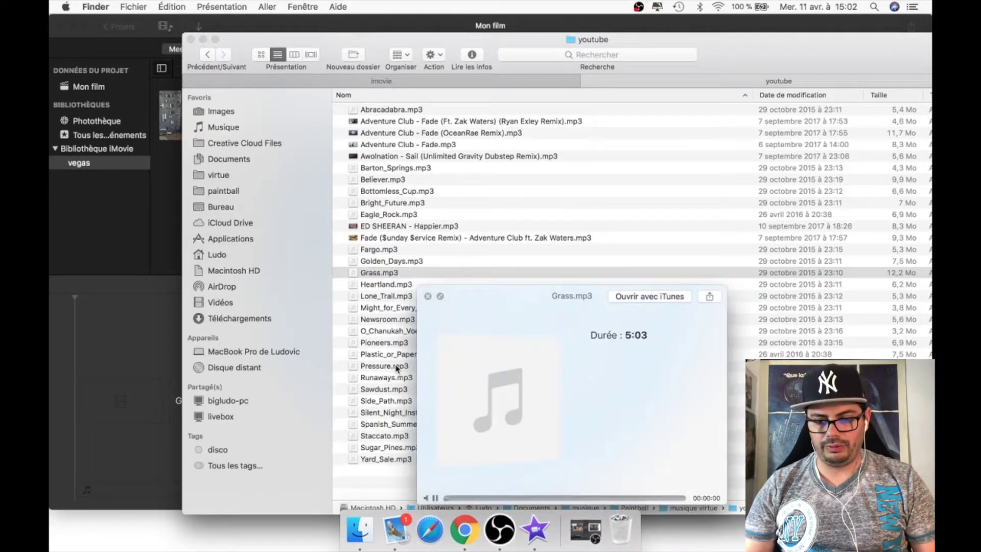
pyautogui.press('space')
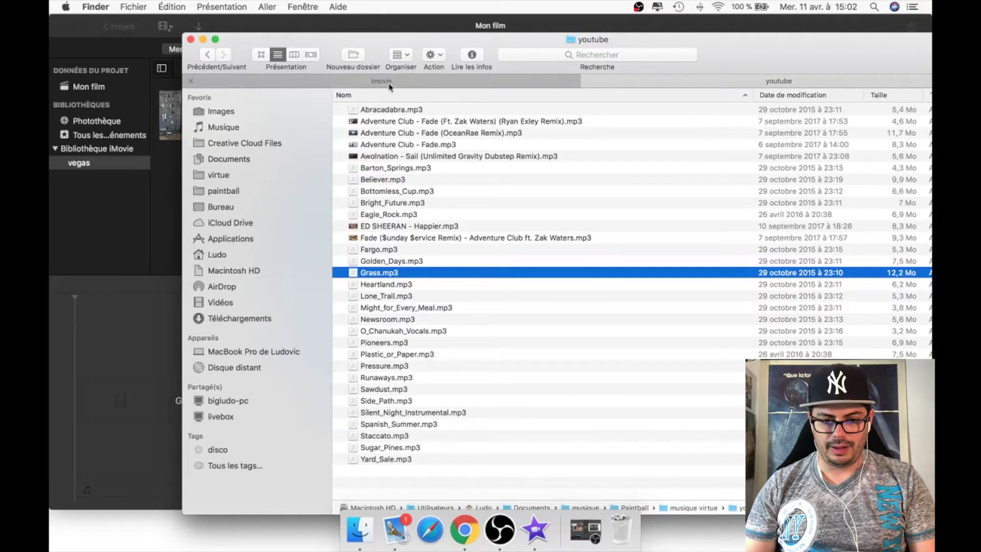
# Put Grass.mp3 in the Finder imovie folder and bring it from there into the vegas event in iMovie
pyautogui.click(391, 81)
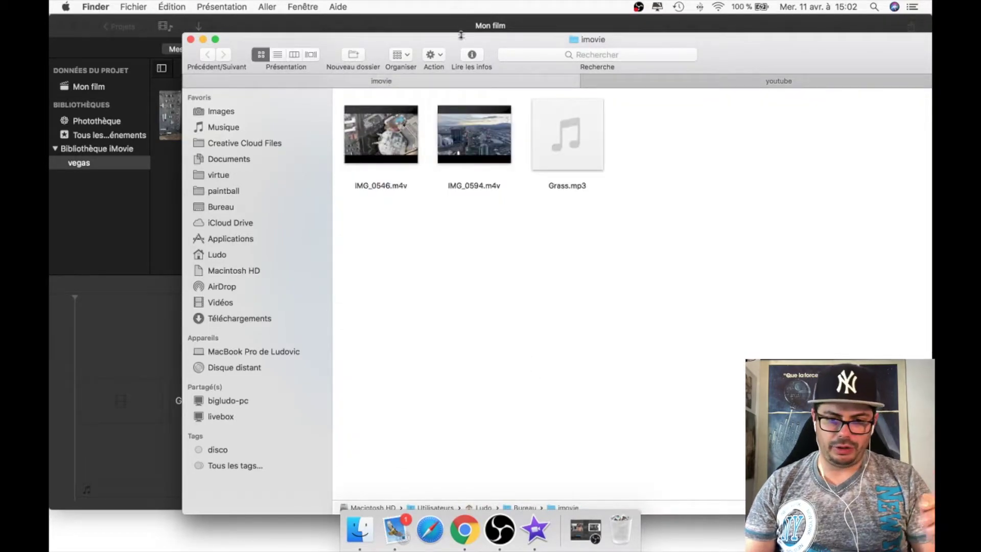
pyautogui.moveTo(463, 35); pyautogui.dragTo(691, 29)
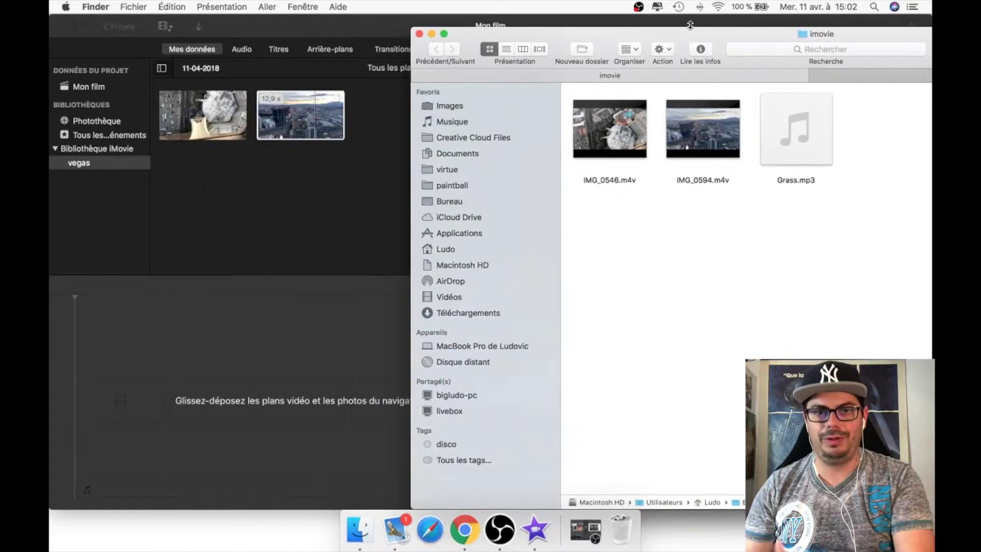
pyautogui.moveTo(792, 141)
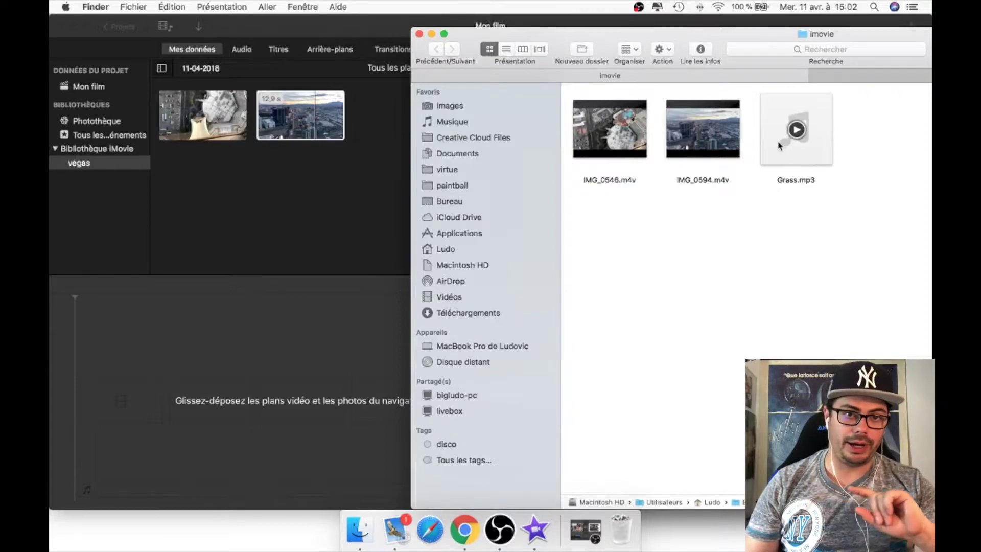
pyautogui.moveTo(780, 146); pyautogui.dragTo(243, 235)
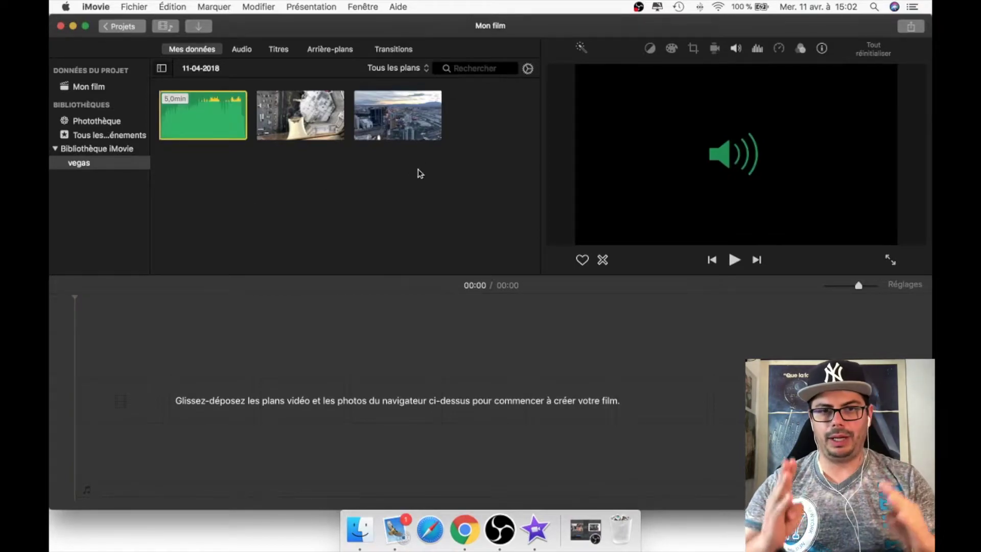
# Place the whole 12.9 s city skyline clip at the start of the empty timeline
pyautogui.click(415, 132)
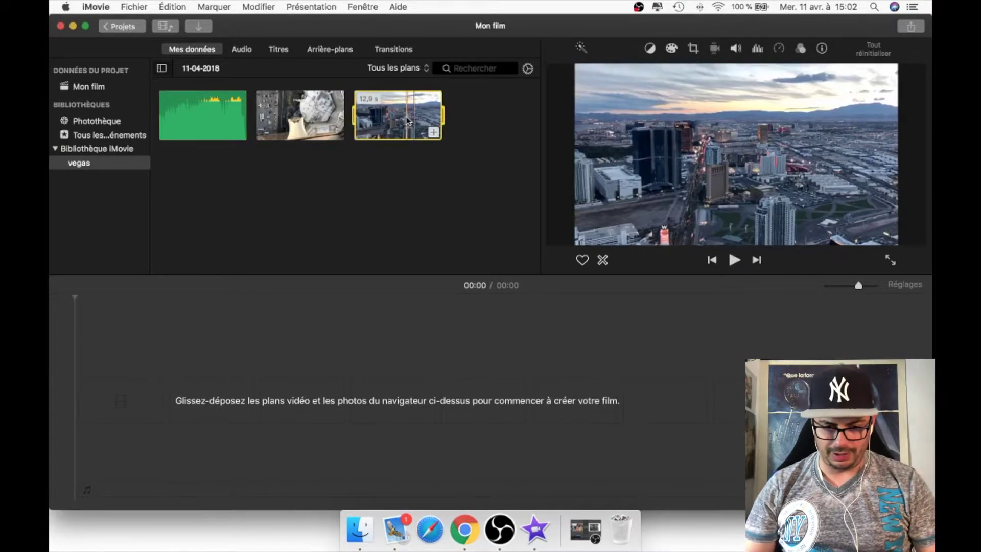
pyautogui.moveTo(411, 129); pyautogui.dragTo(79, 389)
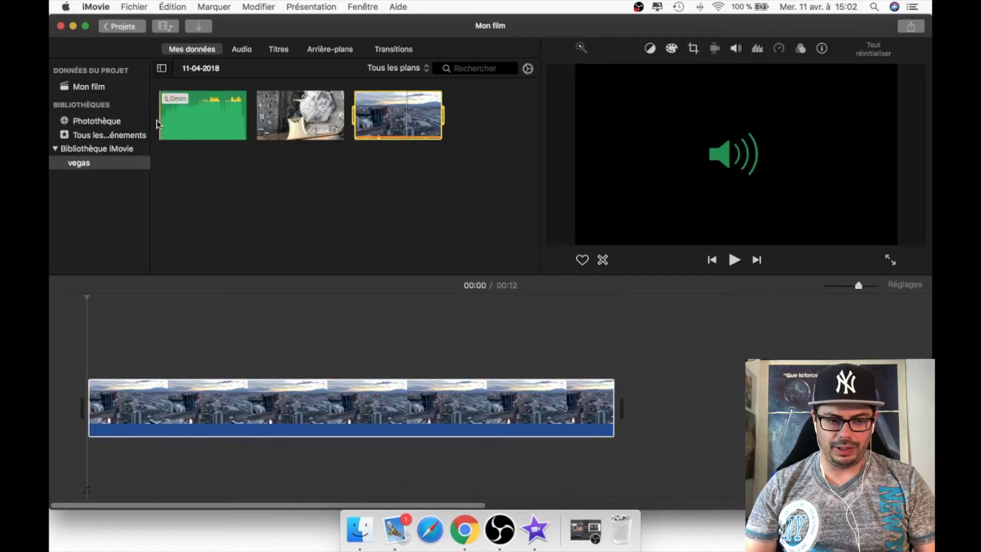
# Listen to the Grass music in the browser, select its first 57.8 s and add that portion under the skyline clip
pyautogui.press('space')
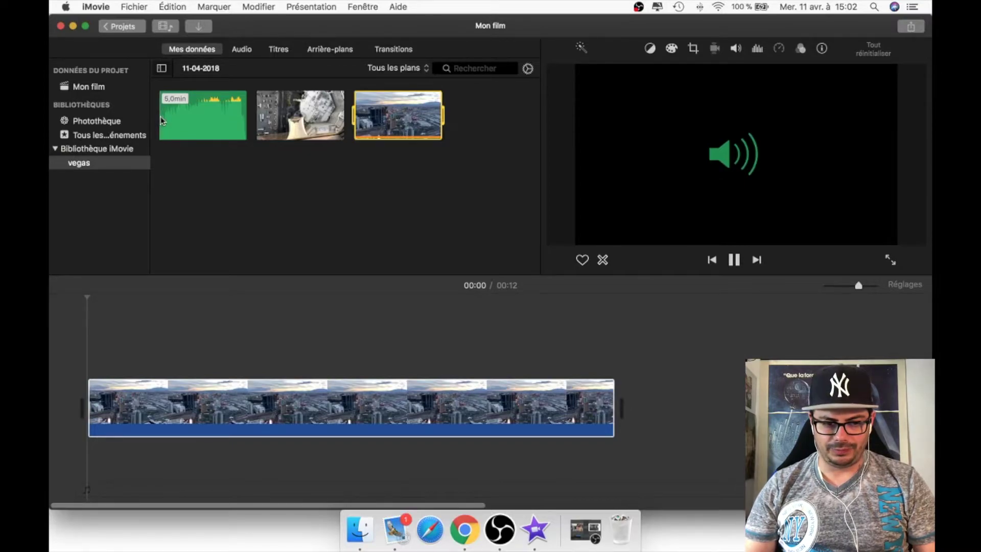
pyautogui.press('space')
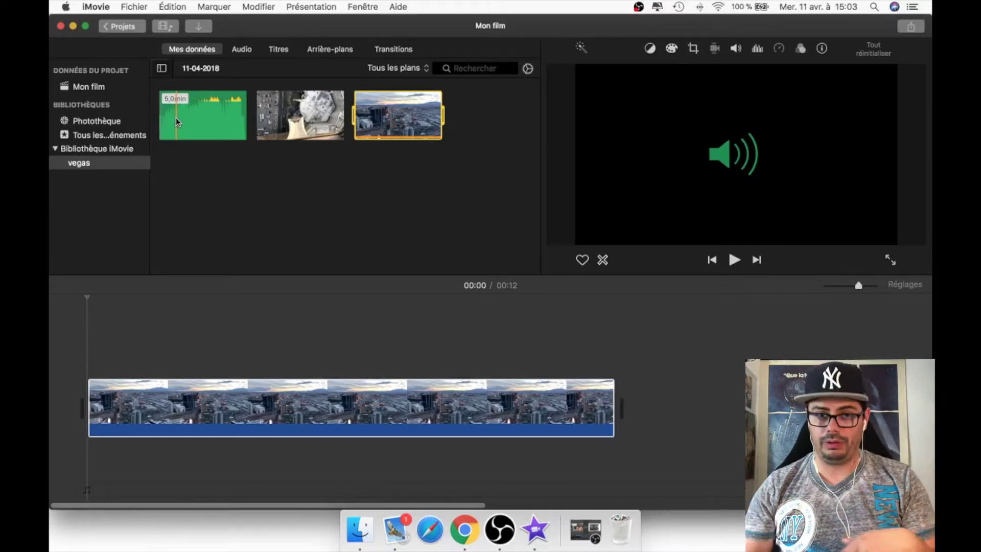
pyautogui.click(176, 118)
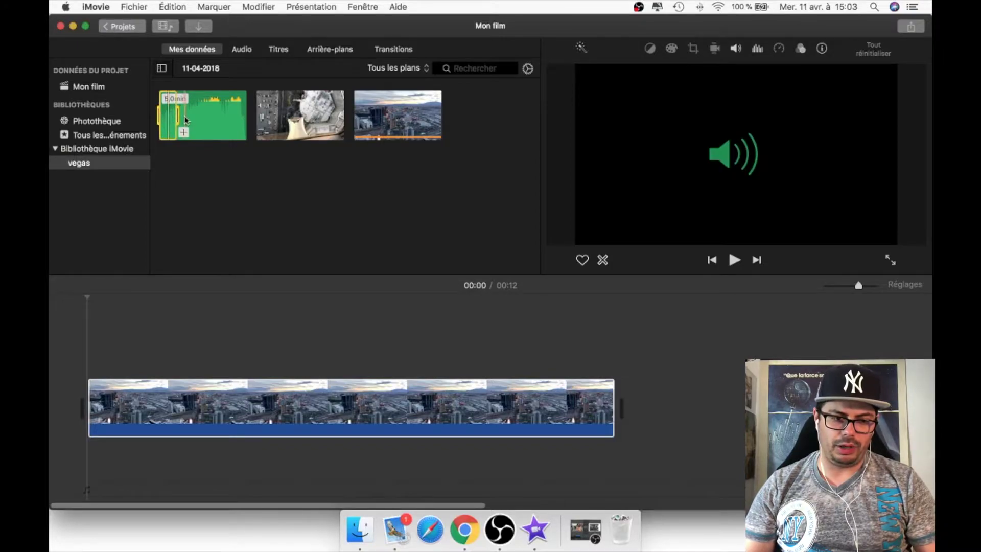
pyautogui.moveTo(179, 116); pyautogui.dragTo(176, 116)
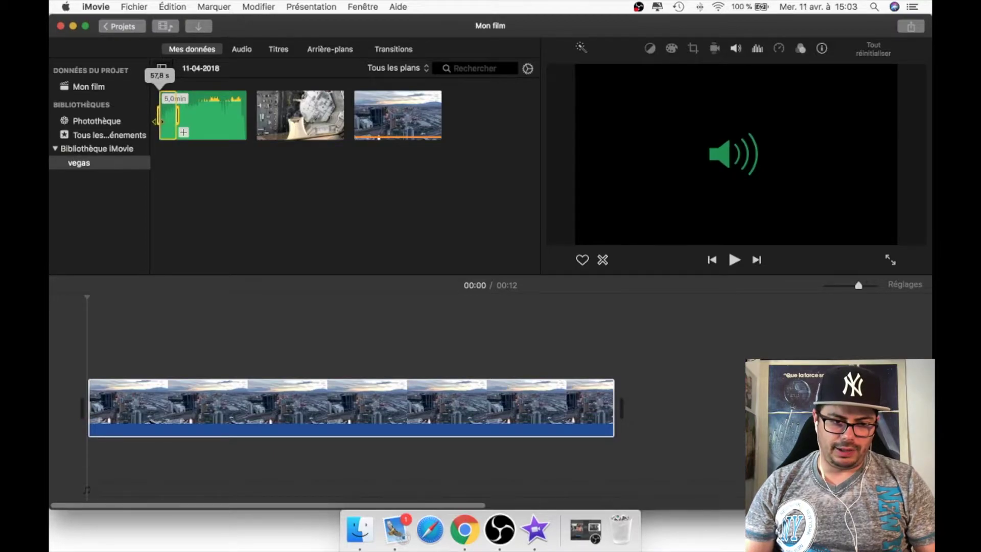
pyautogui.click(183, 132)
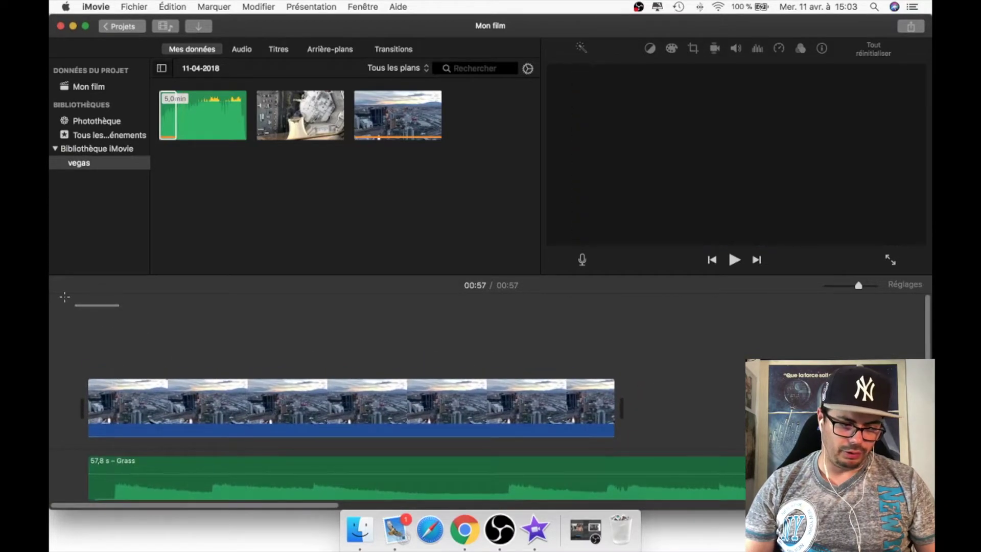
# Play the film from the start, trim the quiet opening of the Grass audio to leave 56.9 s, and realign it with the film's start
pyautogui.click(88, 305)
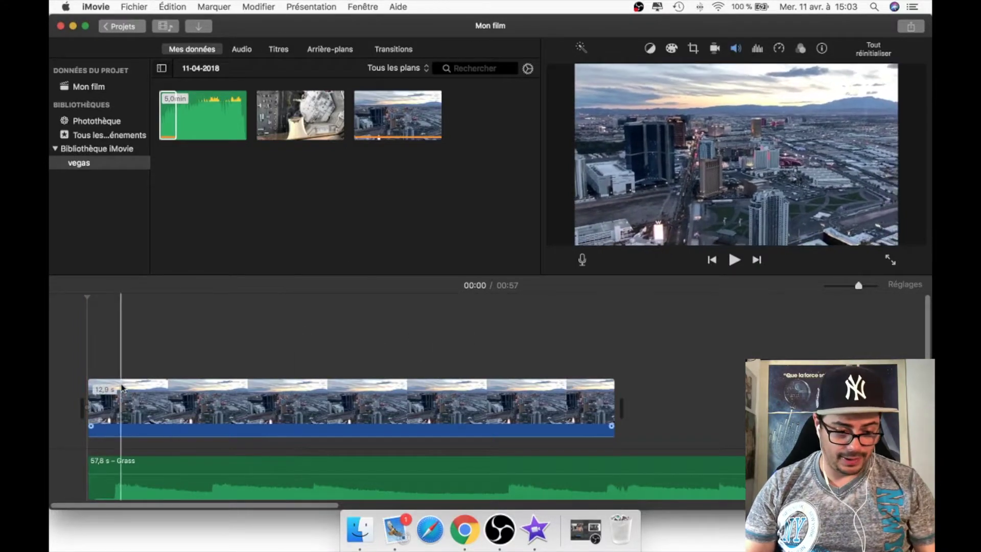
pyautogui.click(155, 394)
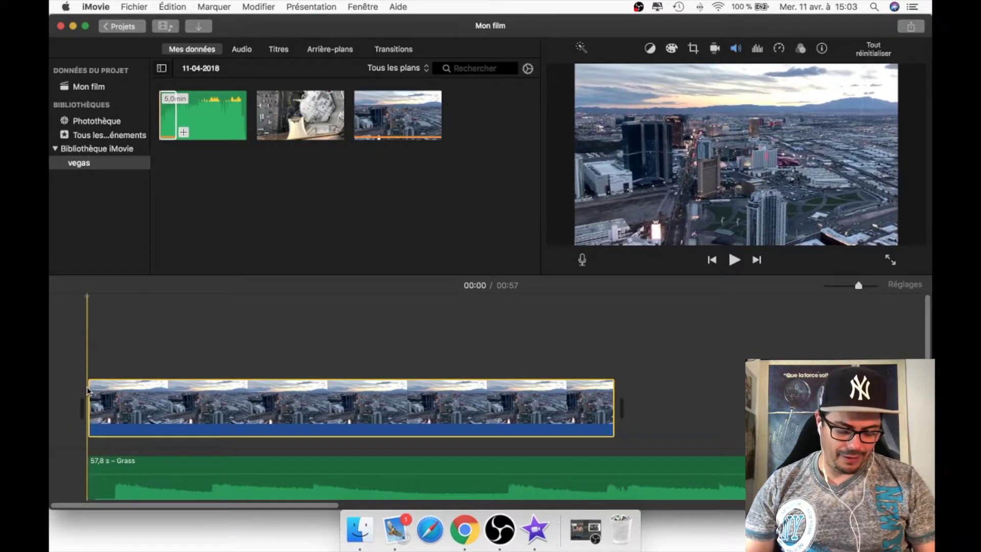
pyautogui.press('space')
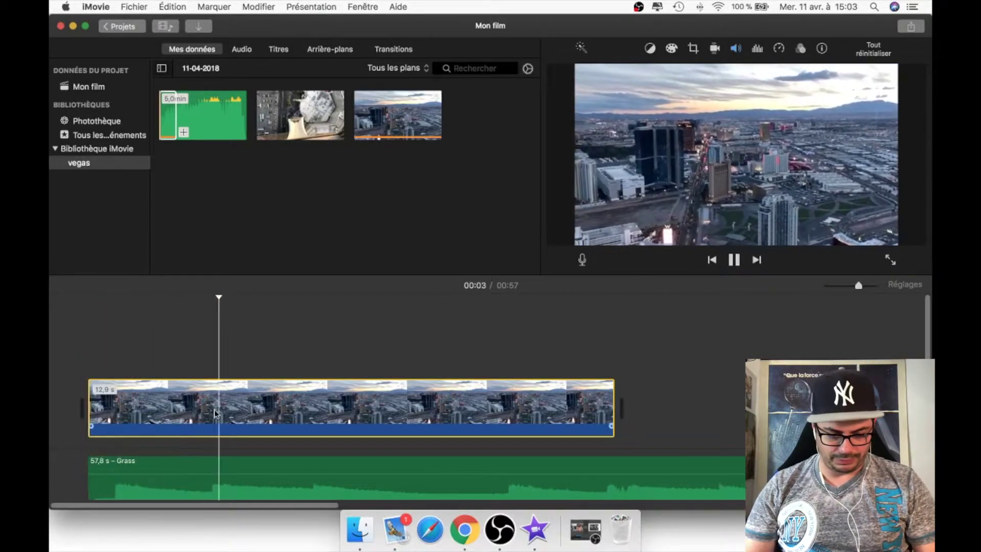
pyautogui.press('space')
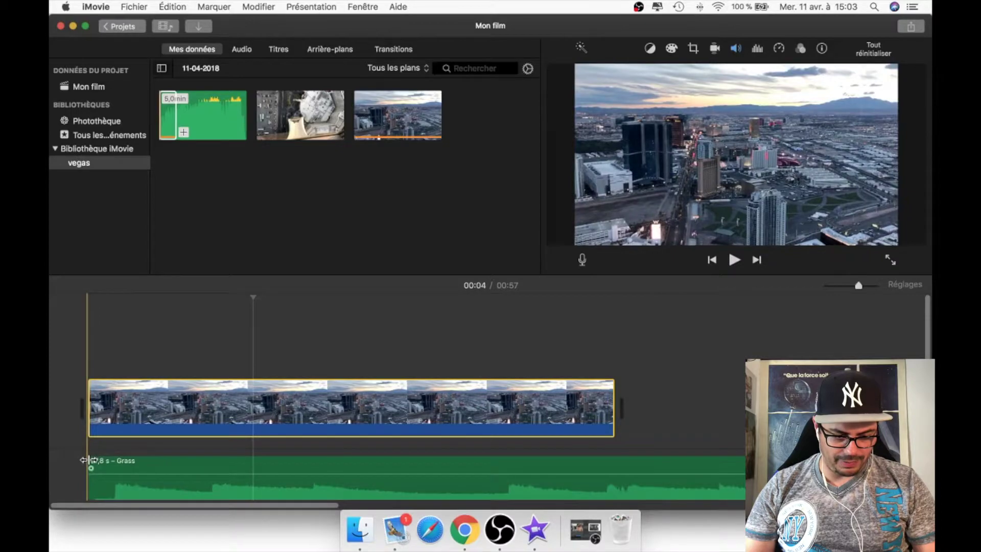
pyautogui.moveTo(87, 460); pyautogui.dragTo(126, 469)
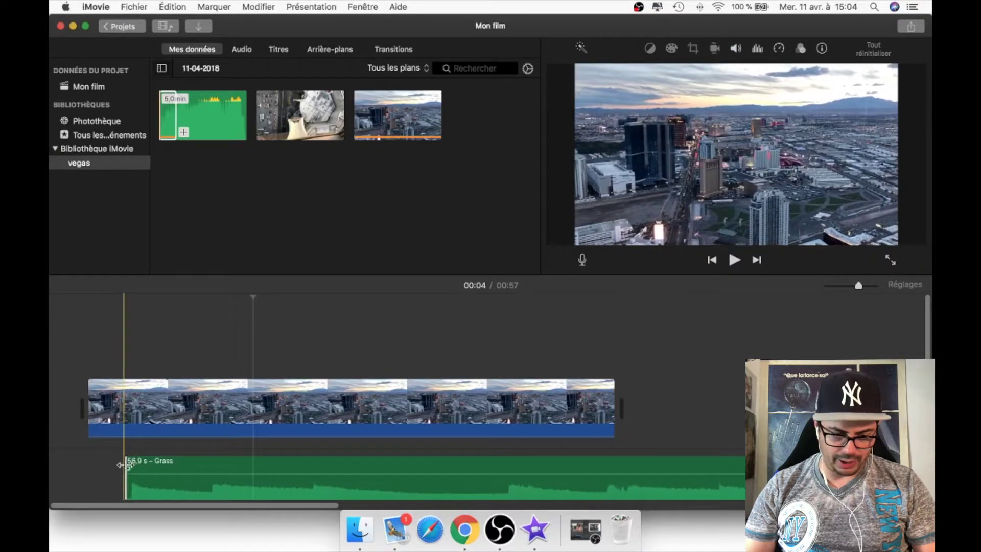
pyautogui.moveTo(158, 467); pyautogui.dragTo(120, 462)
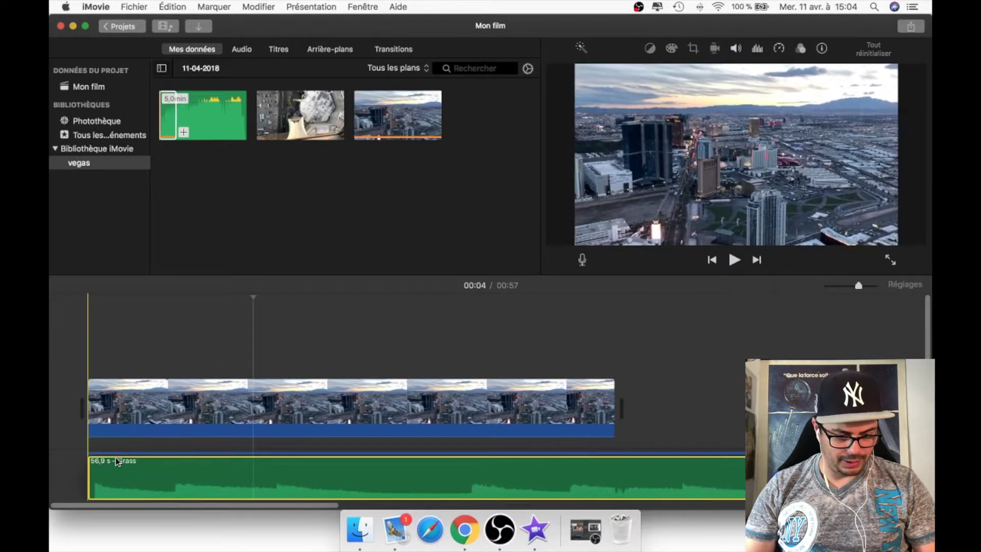
# Play the film from the start to about 00:09 and shorten the end of the skyline clip to about 9.4 s
pyautogui.click(63, 300)
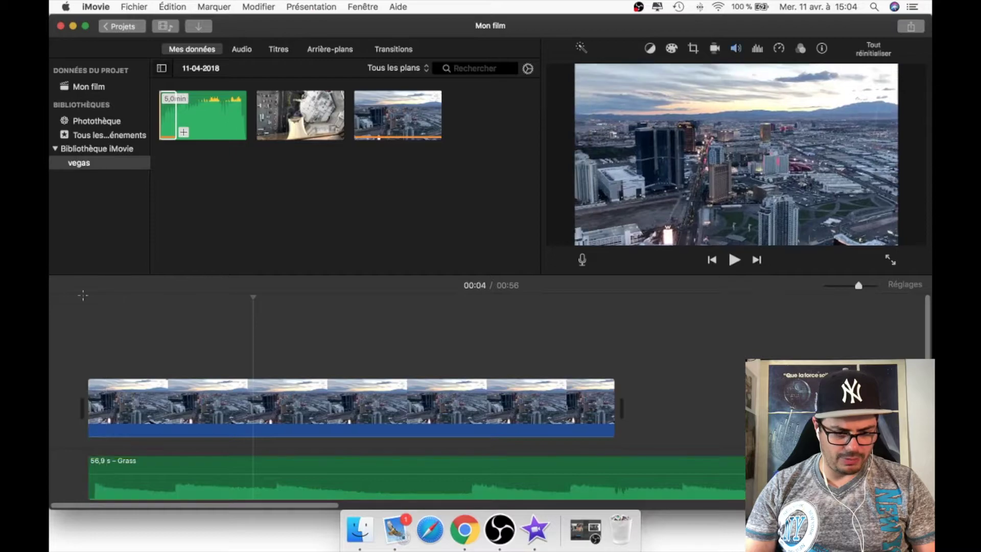
pyautogui.press('space')
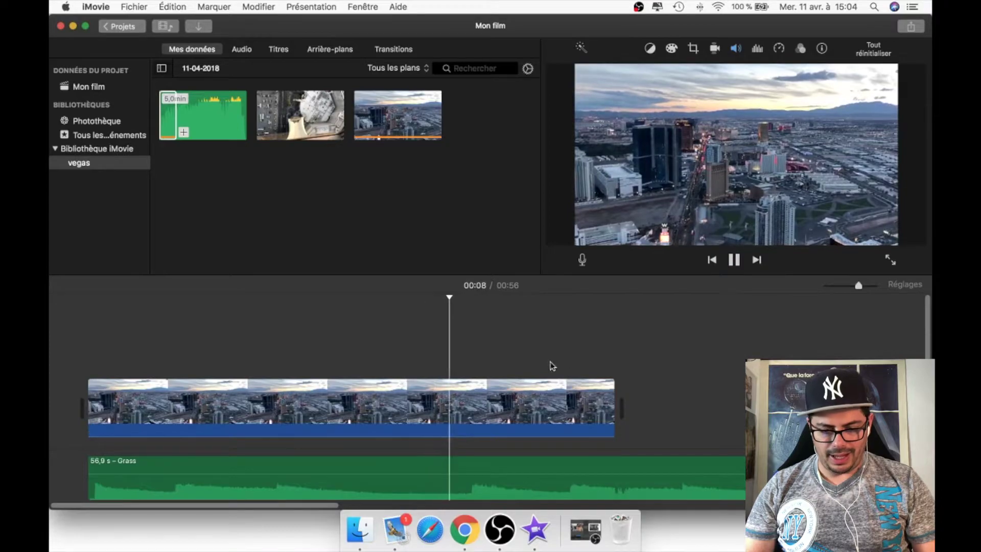
pyautogui.press('space')
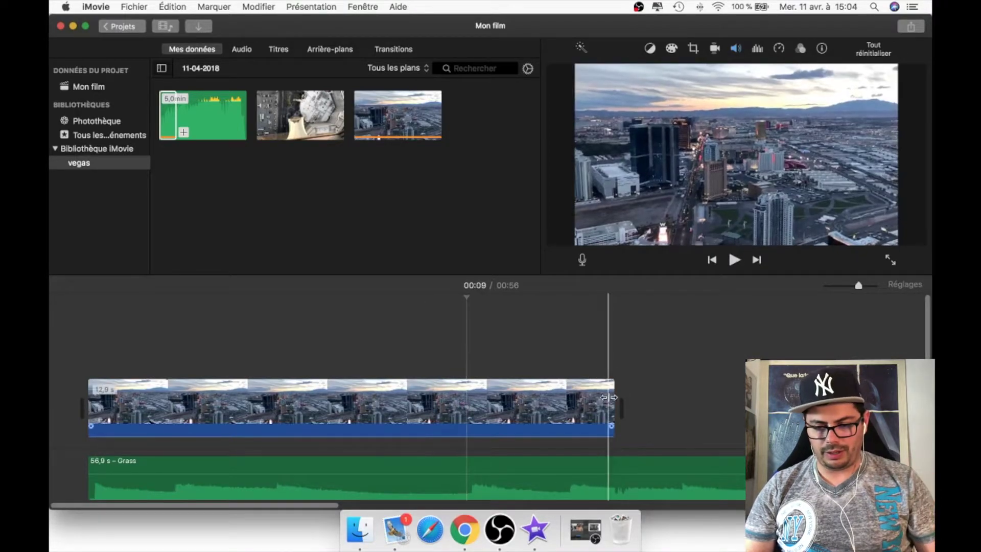
pyautogui.moveTo(613, 389); pyautogui.dragTo(476, 381)
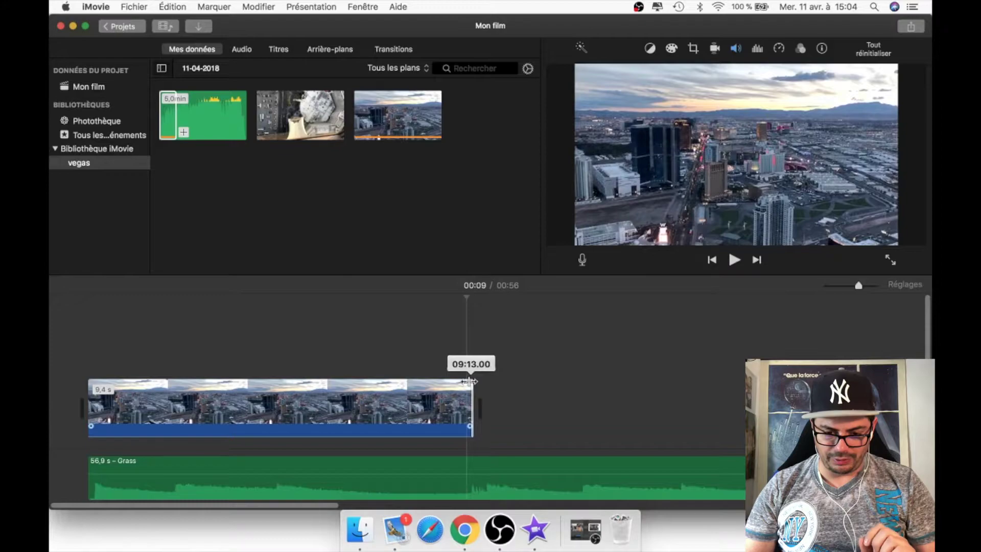
# Lengthen the end of the skyline clip slightly and play past it to check the cut against the music
pyautogui.moveTo(467, 381); pyautogui.dragTo(473, 381)
pyautogui.press('space')
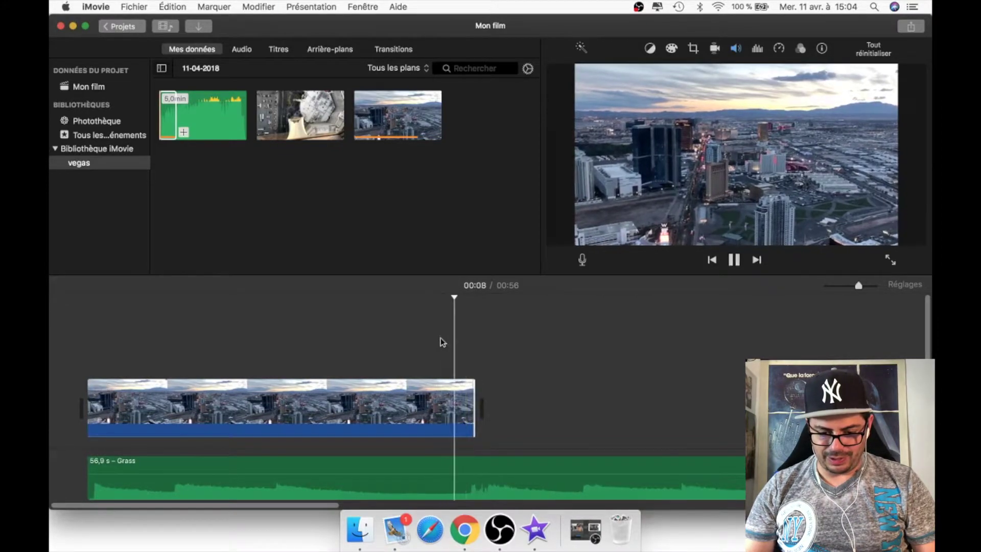
pyautogui.press('space')
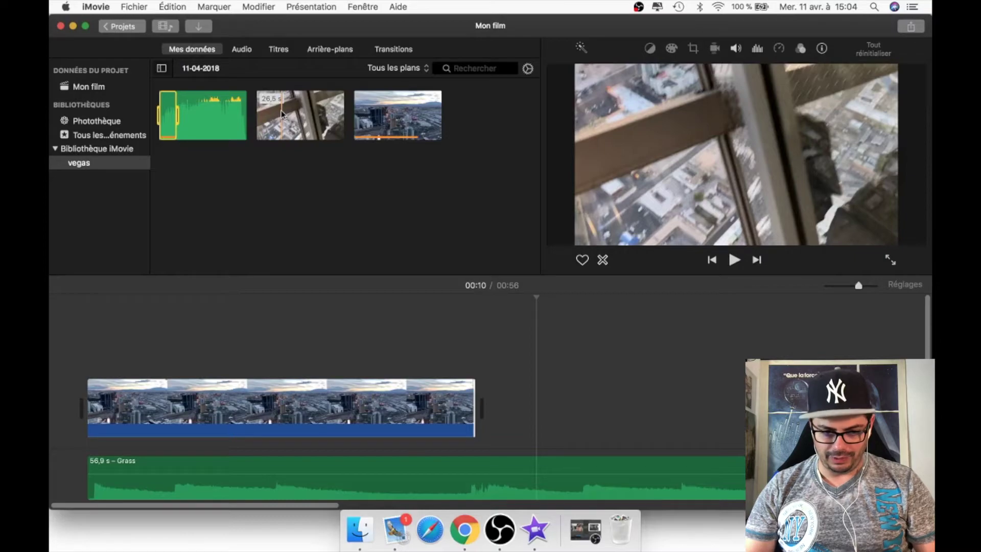
# Select a 14.0 s portion of the 26.5 s aerial clip in the browser and place it after the skyline clip
pyautogui.click(281, 111)
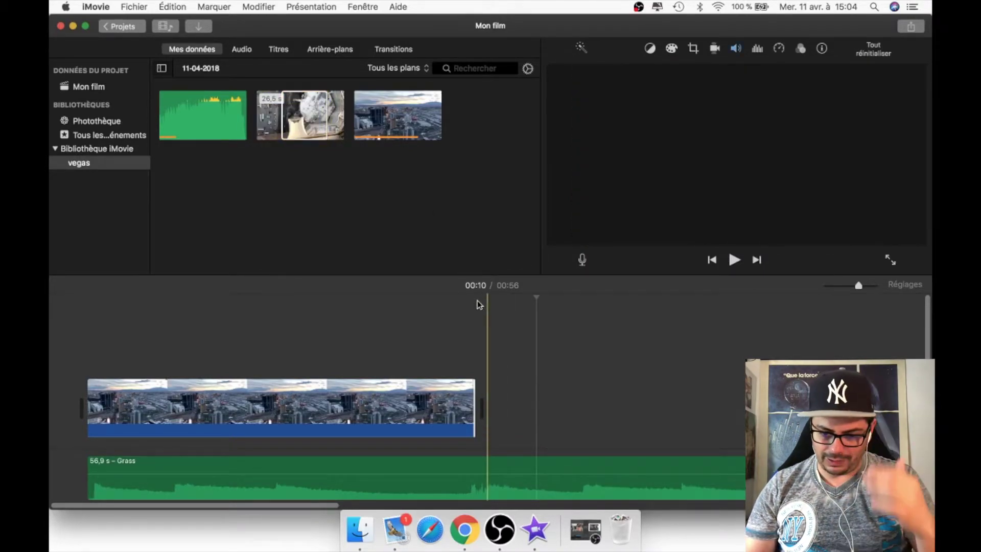
pyautogui.click(480, 303)
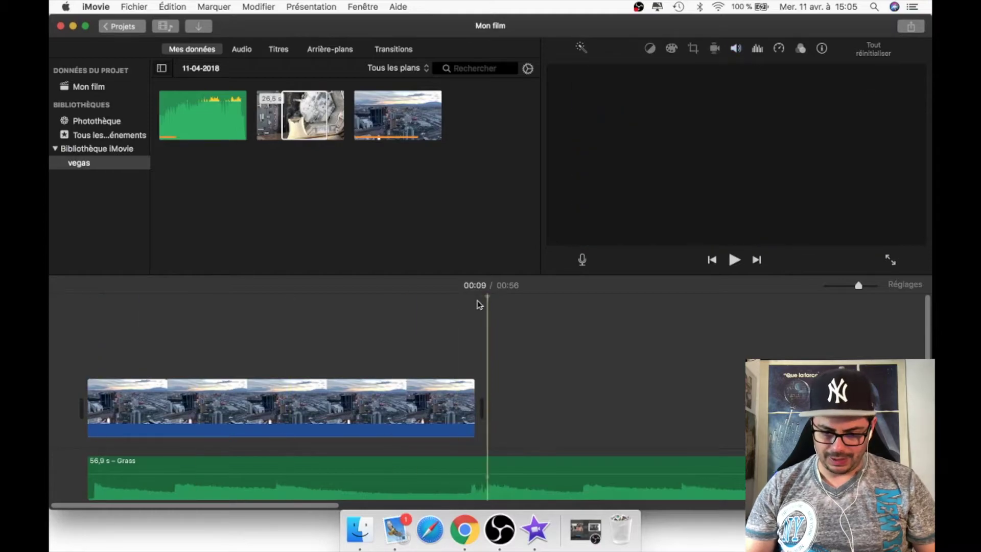
pyautogui.click(305, 111)
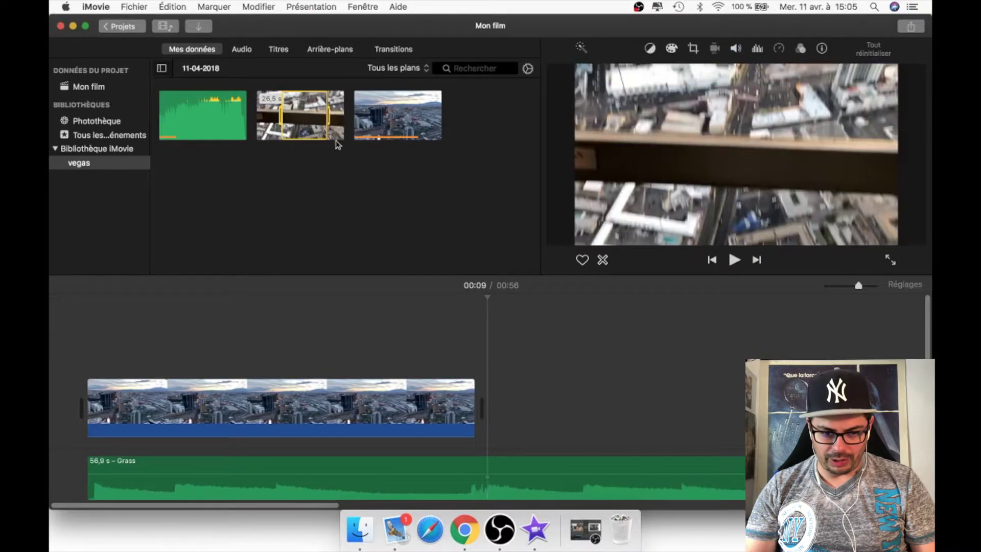
pyautogui.moveTo(315, 111); pyautogui.dragTo(493, 406)
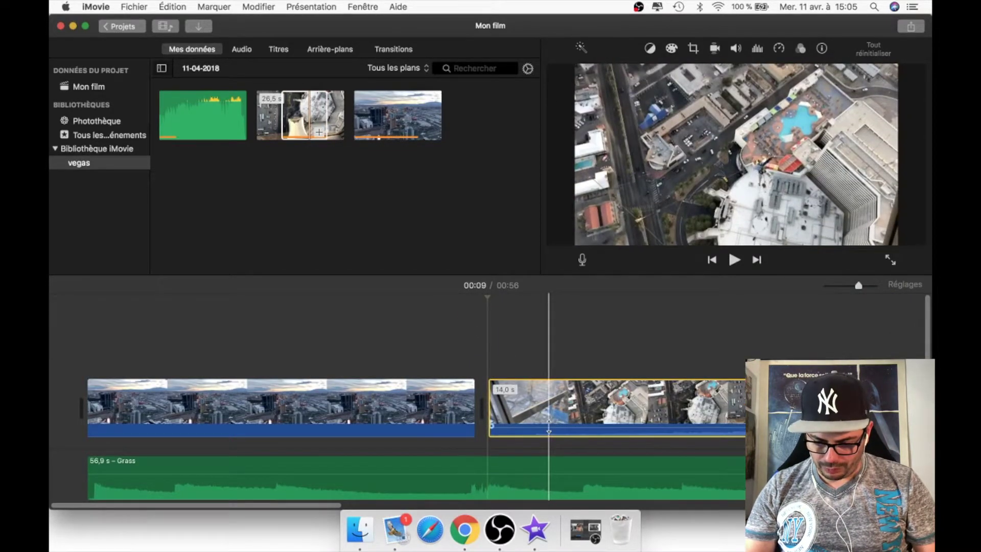
# Lower the volume of the second clip to 0% and play it with the music to about 00:18
pyautogui.moveTo(549, 424); pyautogui.dragTo(549, 416)
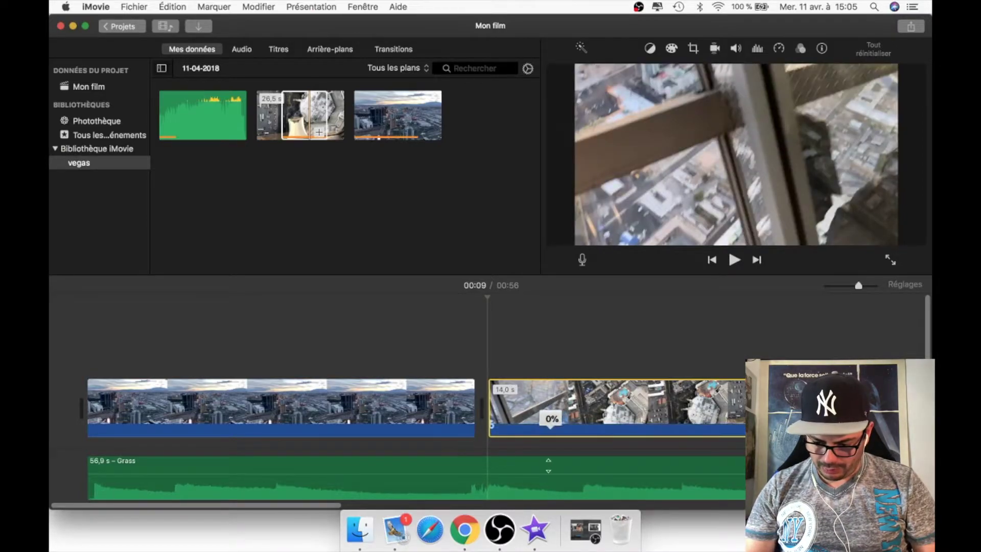
pyautogui.press('space')
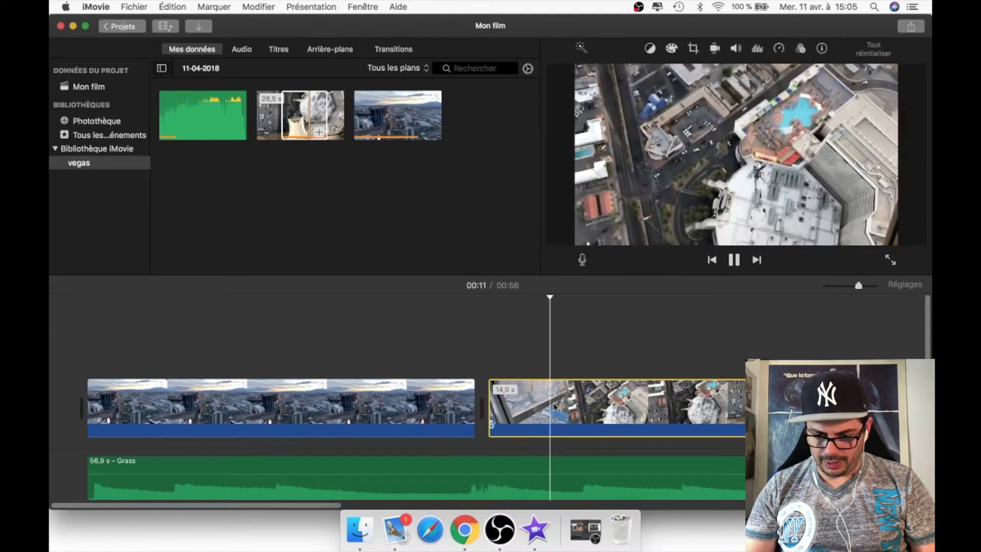
pyautogui.hscroll(5, 556, 407)
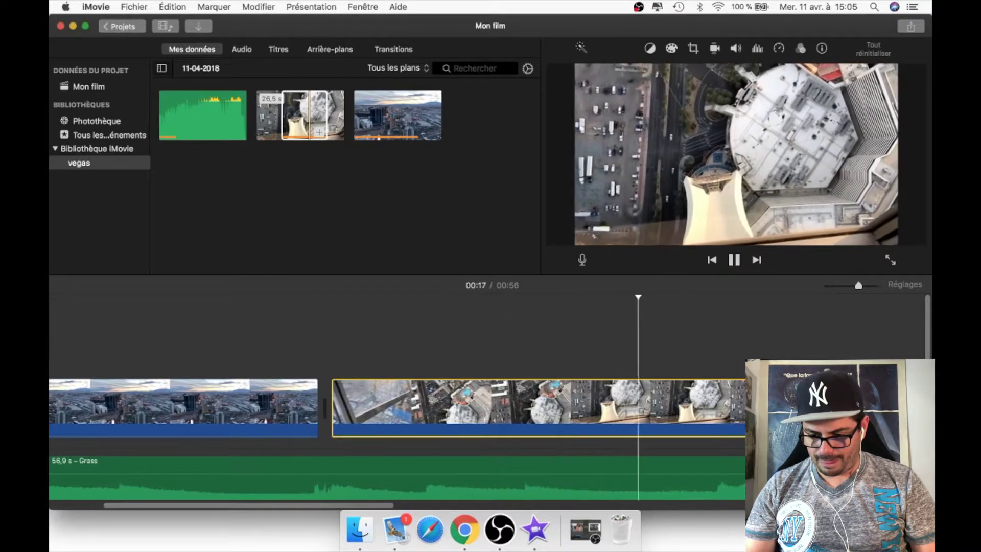
pyautogui.press('space')
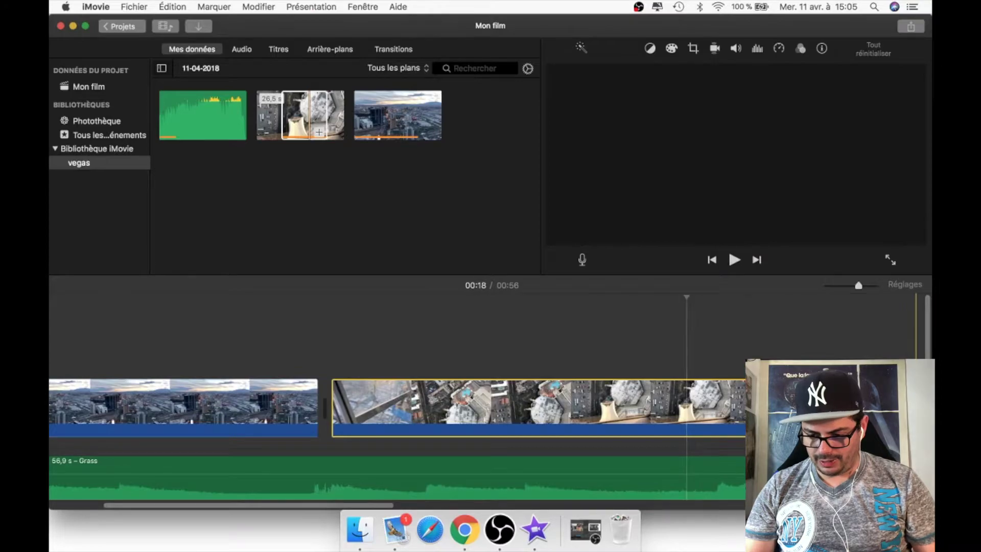
pyautogui.hscroll(5, 399, 409)
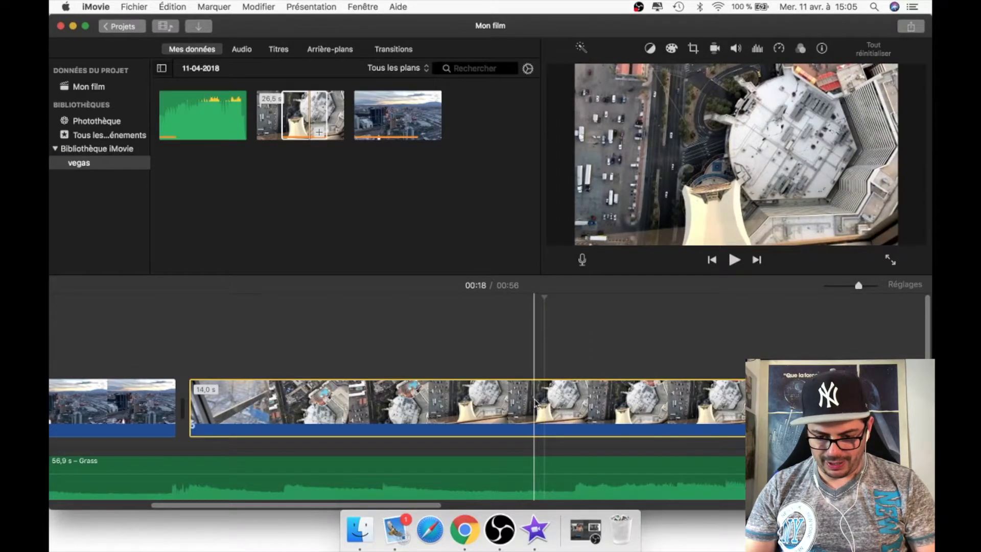
pyautogui.click(183, 8)
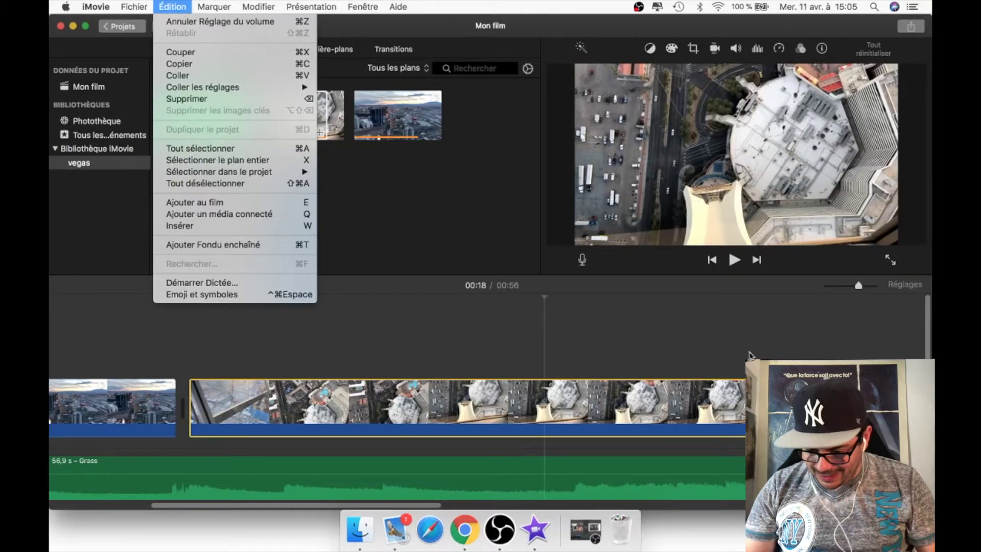
pyautogui.press('Escape')
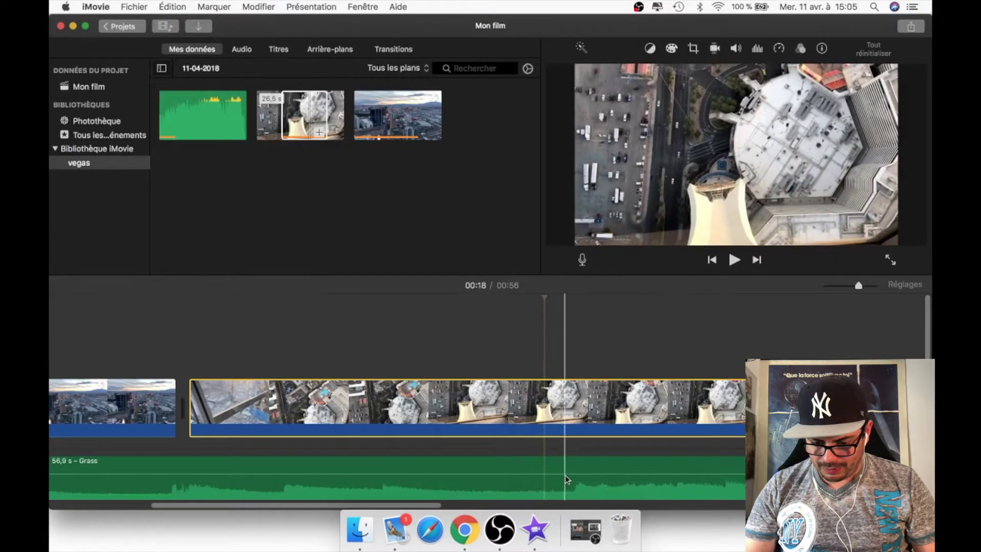
# Trim the end of the Grass audio to leave 18.9 s, ending within the second clip
pyautogui.hscroll(10, 571, 474)
pyautogui.hscroll(2, 570, 475)
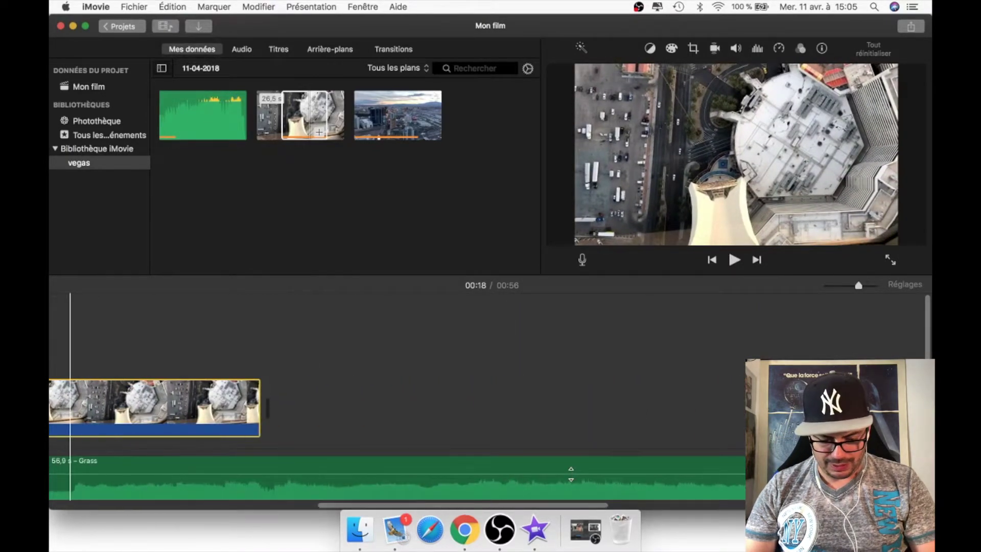
pyautogui.hscroll(-1, 571, 474)
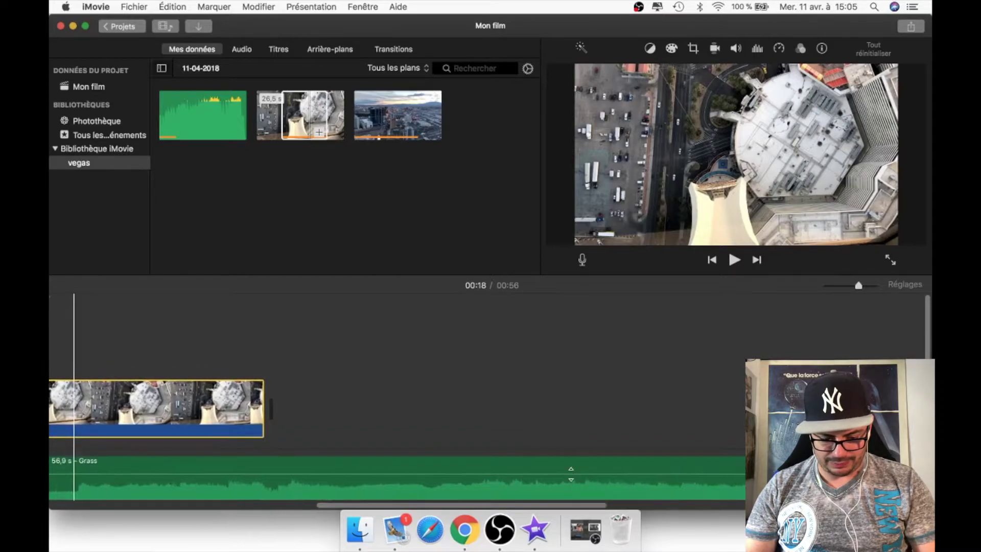
pyautogui.click(571, 474)
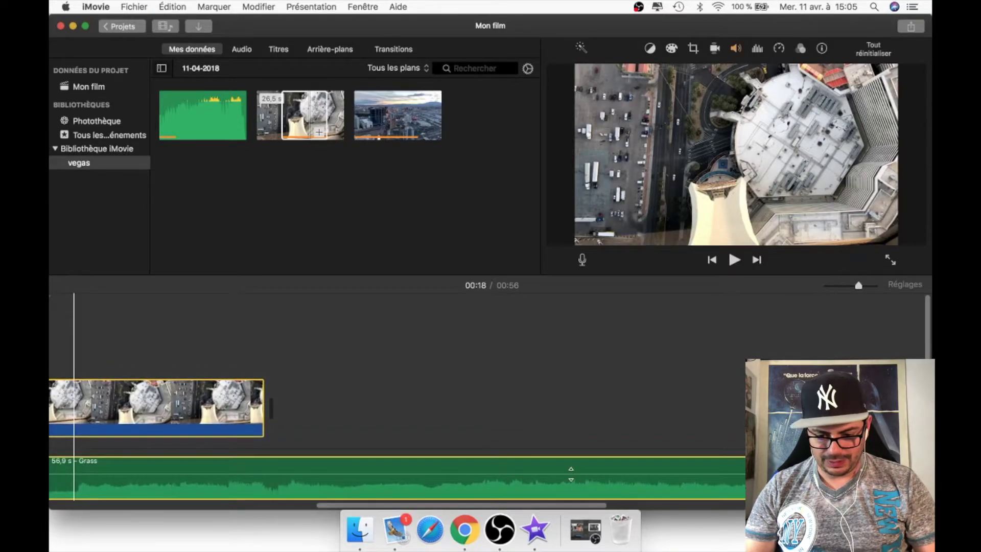
pyautogui.press('super+minus')
pyautogui.press('super+minus')
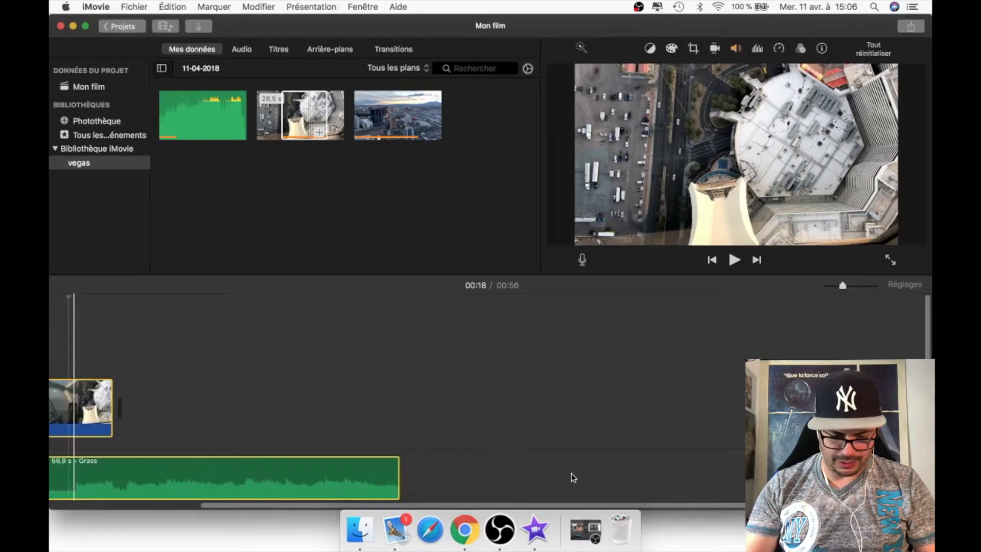
pyautogui.hscroll(-5, 406, 408)
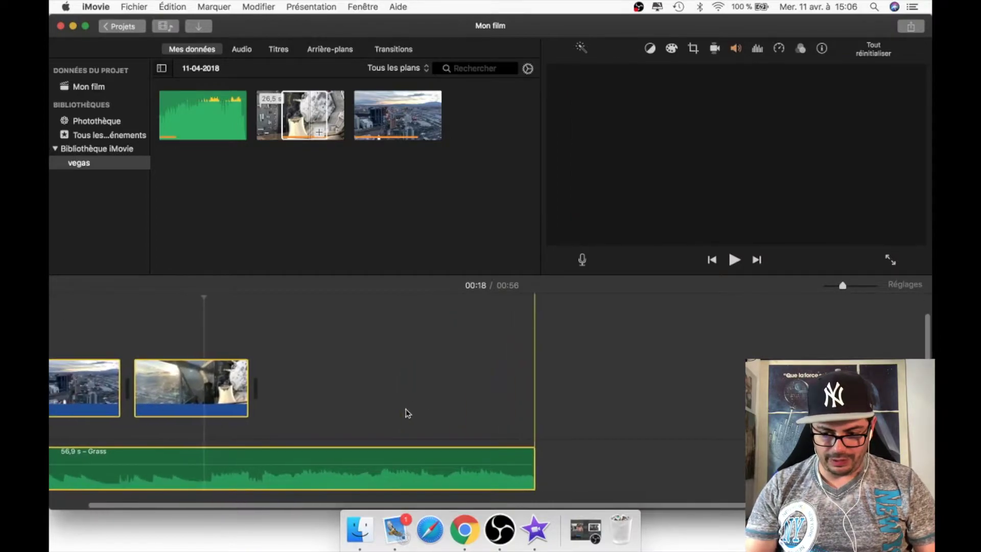
pyautogui.moveTo(843, 286)
pyautogui.mouseDown()
pyautogui.moveTo(834, 284)
pyautogui.moveTo(849, 291)
pyautogui.mouseUp()
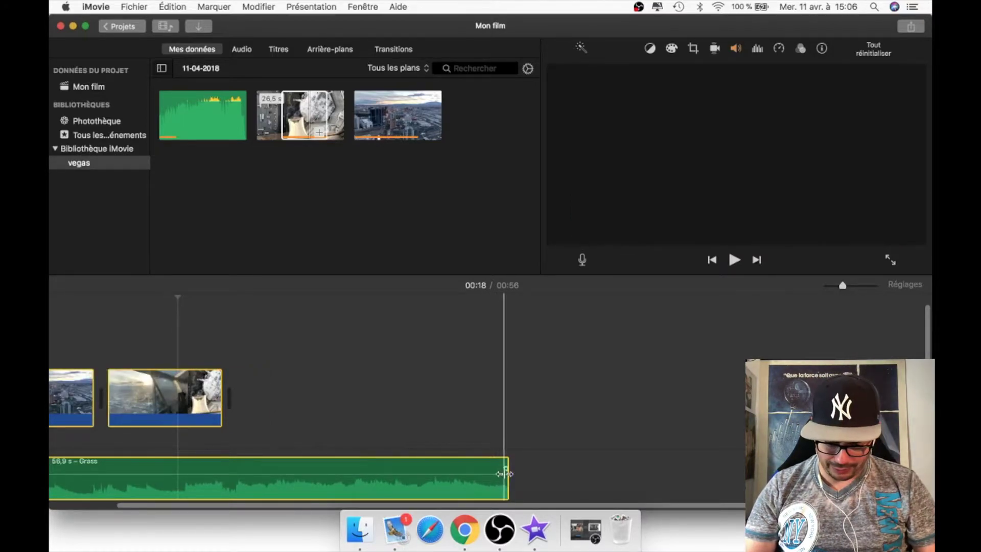
pyautogui.moveTo(506, 478); pyautogui.dragTo(184, 466)
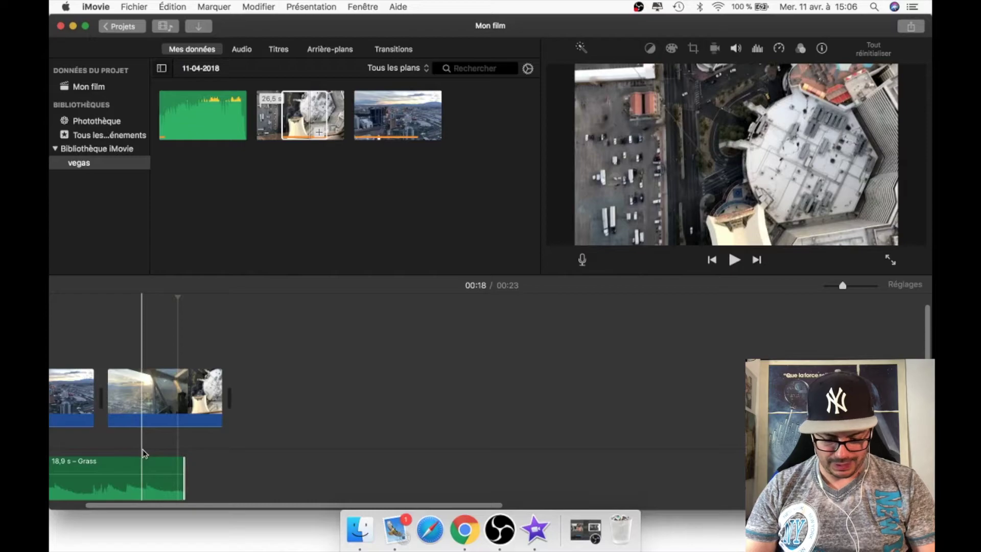
# Shorten the end of the second clip so that it finishes level with the Grass audio
pyautogui.scroll(5, 143, 453)
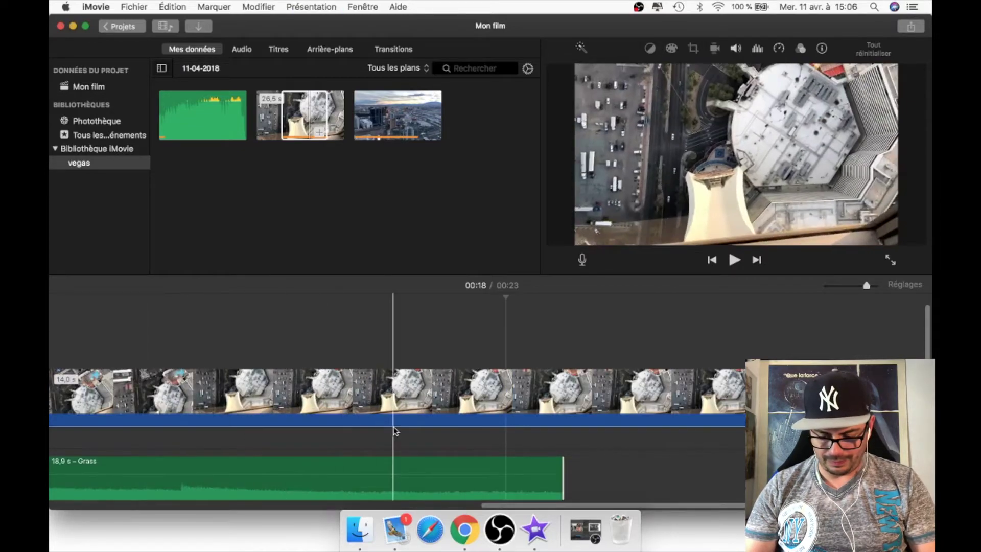
pyautogui.scroll(-3, 393, 431)
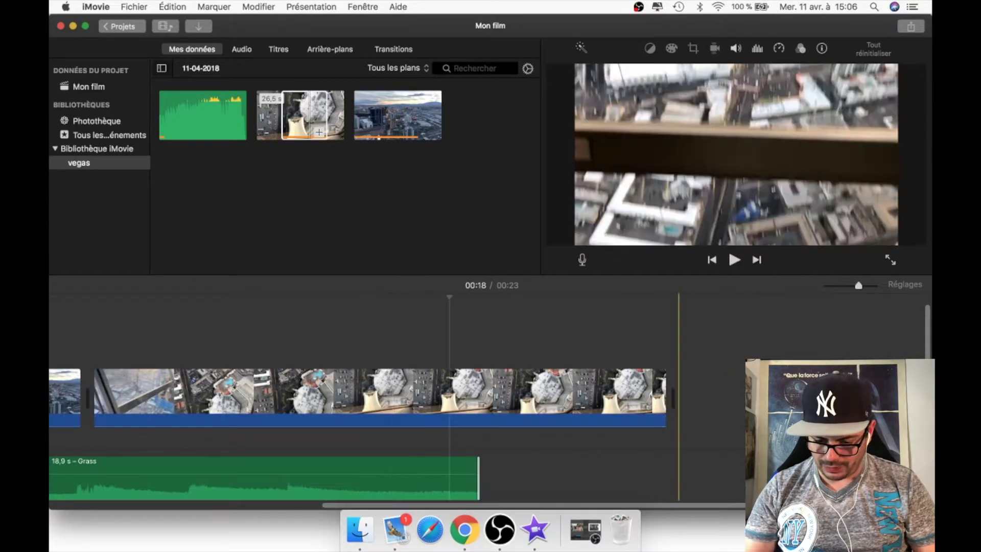
pyautogui.click(605, 393)
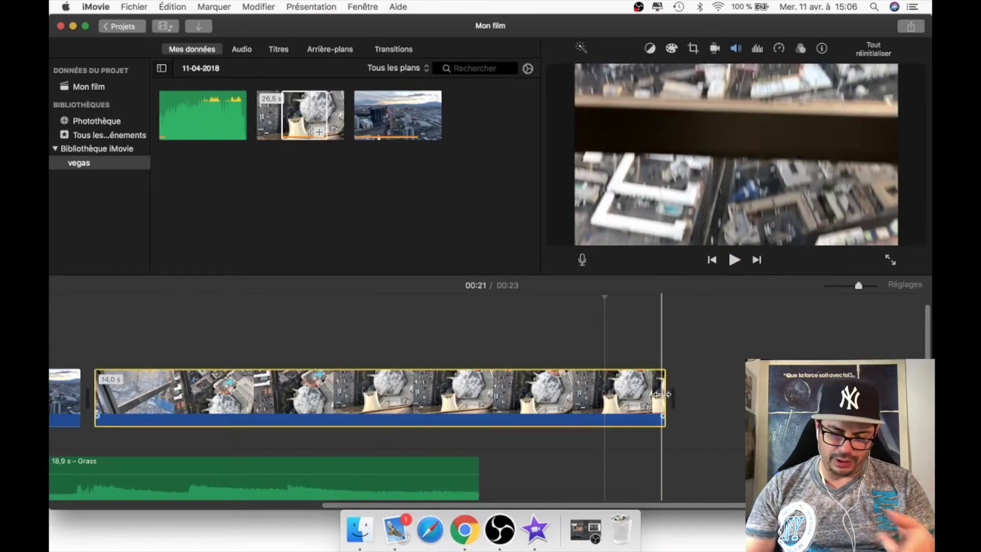
pyautogui.moveTo(663, 394); pyautogui.dragTo(476, 390)
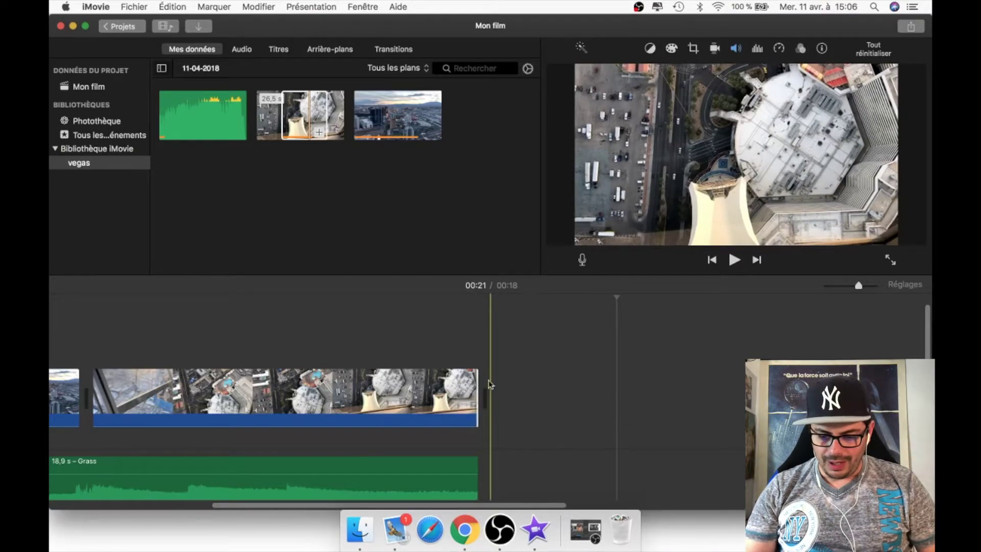
# Trim the end of the second clip to 9.2 s so that the Grass audio runs slightly past it
pyautogui.moveTo(459, 488)
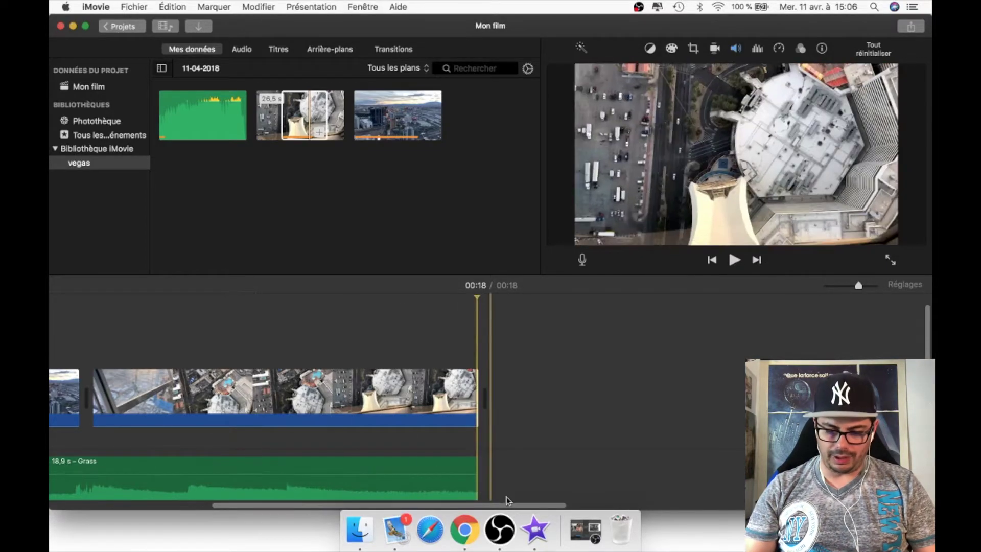
pyautogui.moveTo(475, 461)
pyautogui.mouseDown()
pyautogui.moveTo(499, 463)
pyautogui.moveTo(492, 466)
pyautogui.mouseUp()
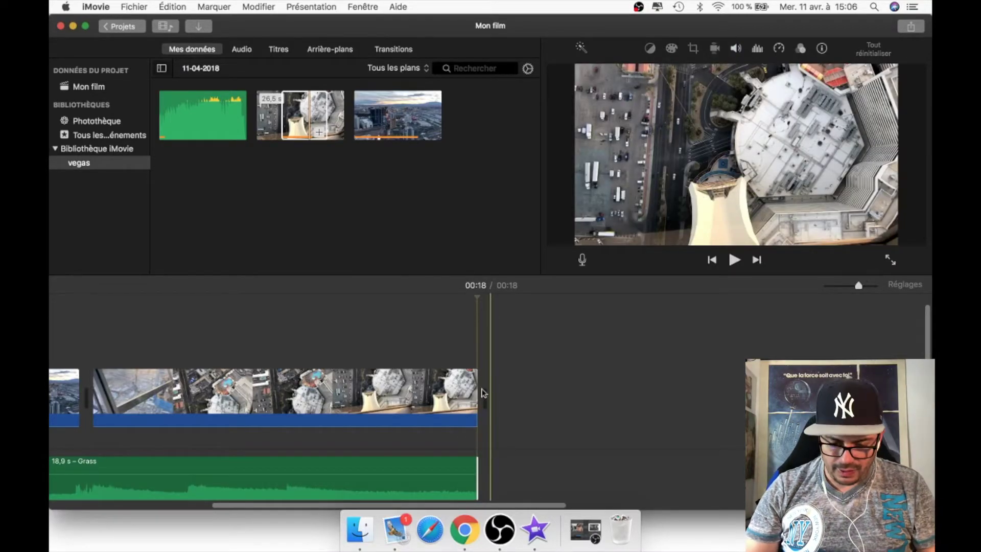
pyautogui.moveTo(476, 393); pyautogui.dragTo(468, 392)
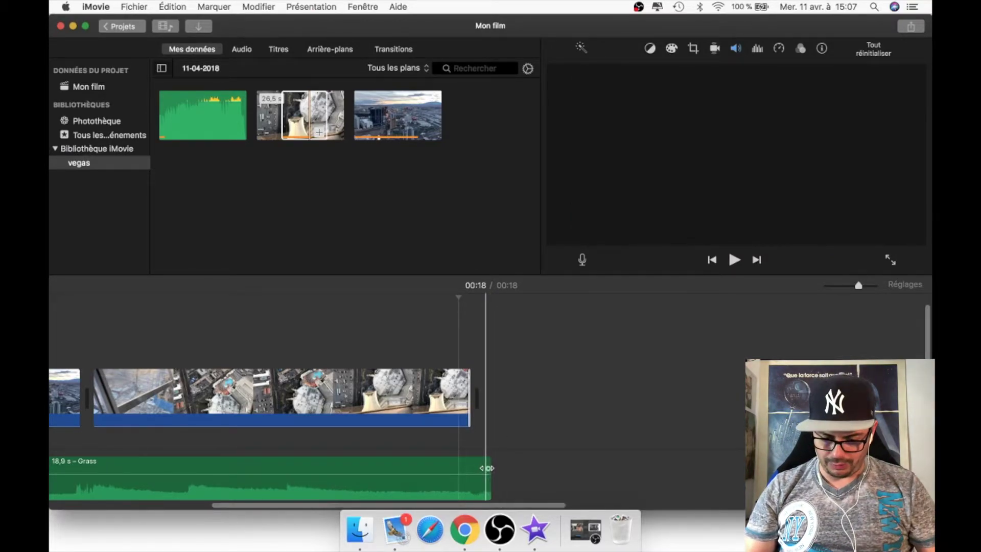
# Add a long fade-out to the end of the Grass audio and play the film's ending to check it
pyautogui.moveTo(487, 468); pyautogui.dragTo(305, 469)
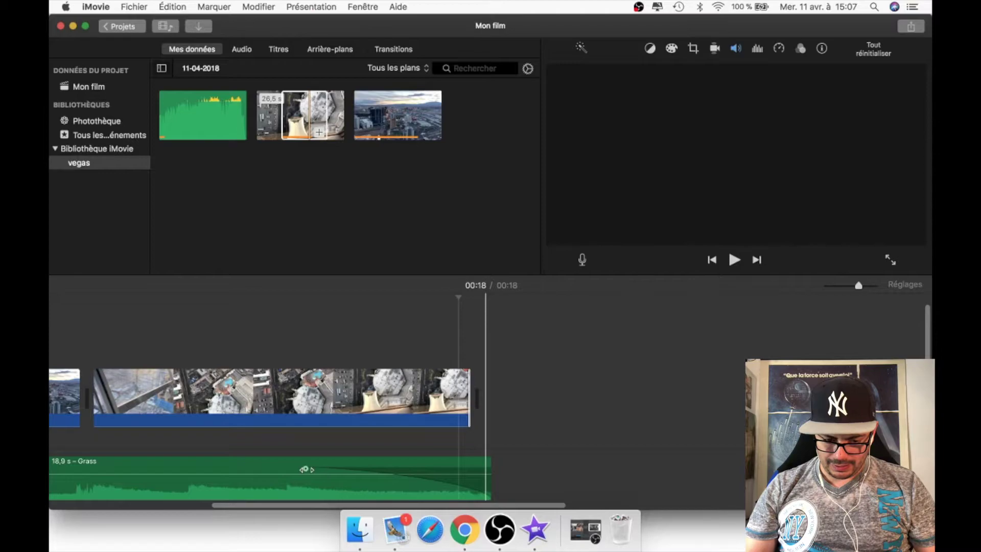
pyautogui.press('space')
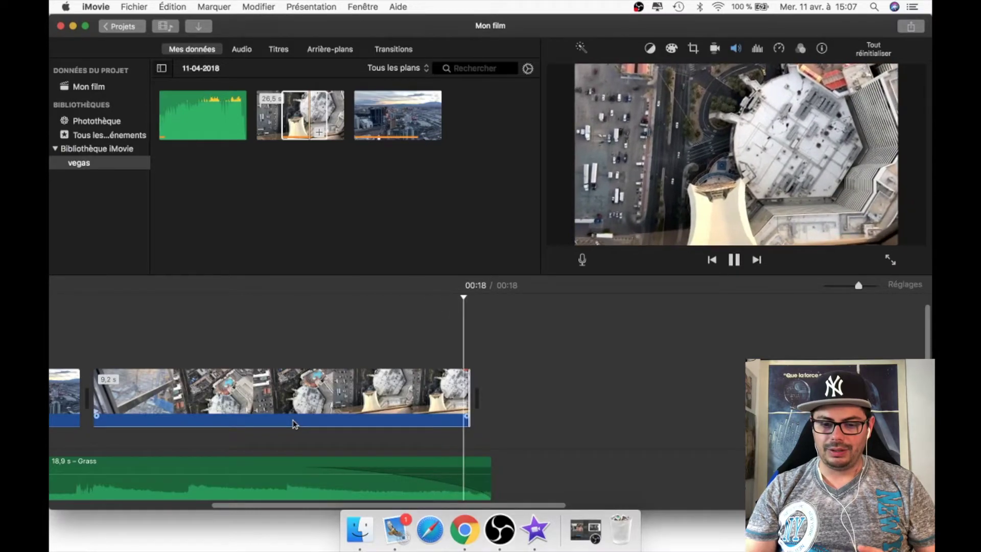
pyautogui.press('space')
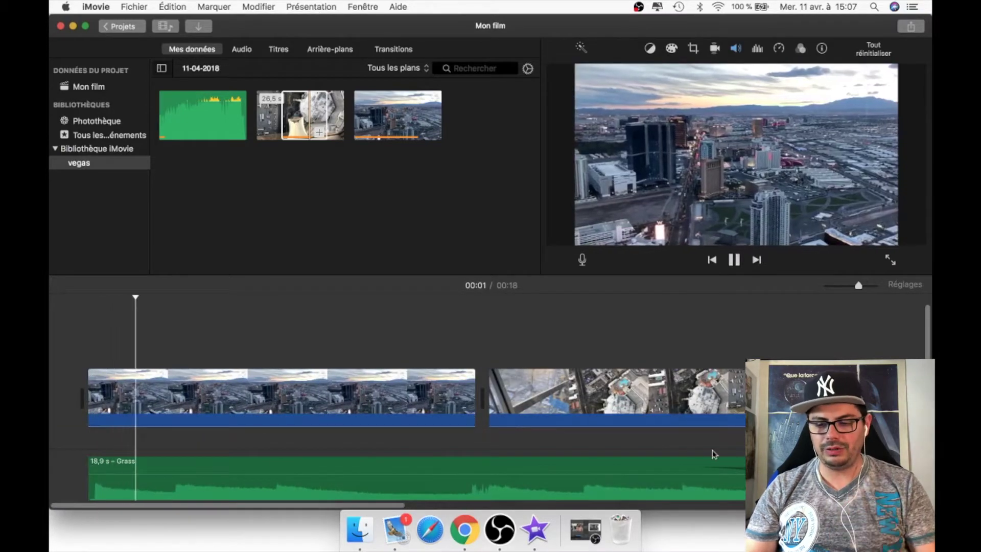
# Play the film's opening, extend the start of the Grass audio to make it 19.2 s, and replay the opening
pyautogui.press('space')
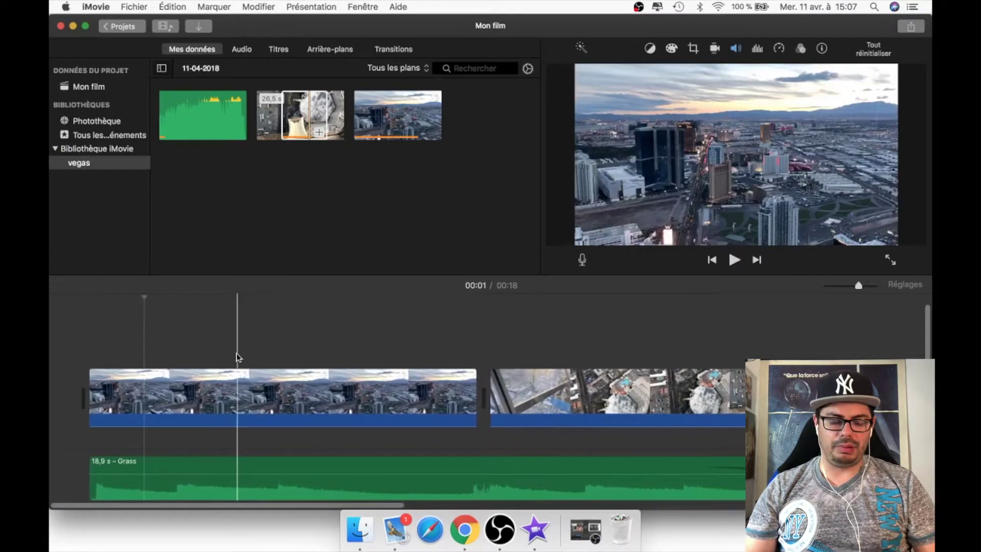
pyautogui.press('space')
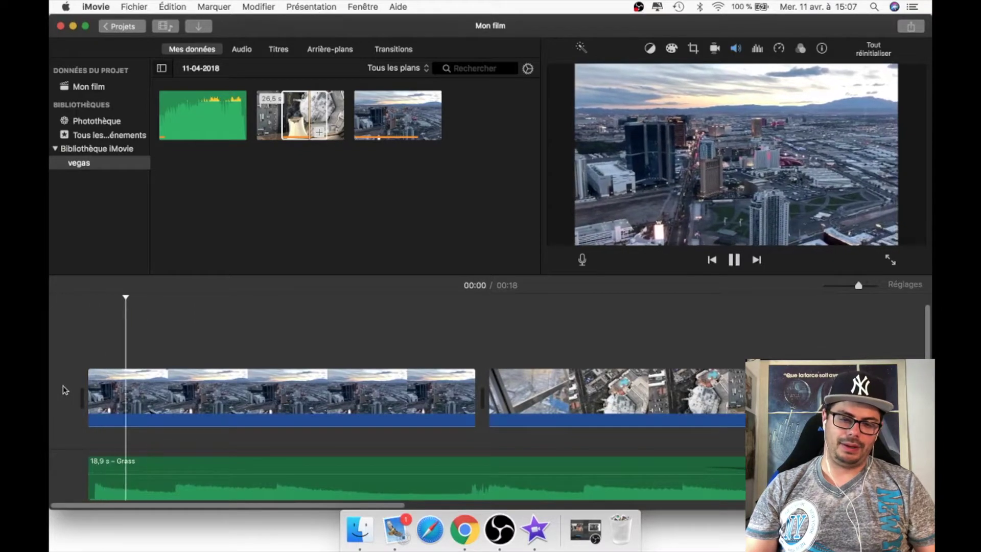
pyautogui.press('space')
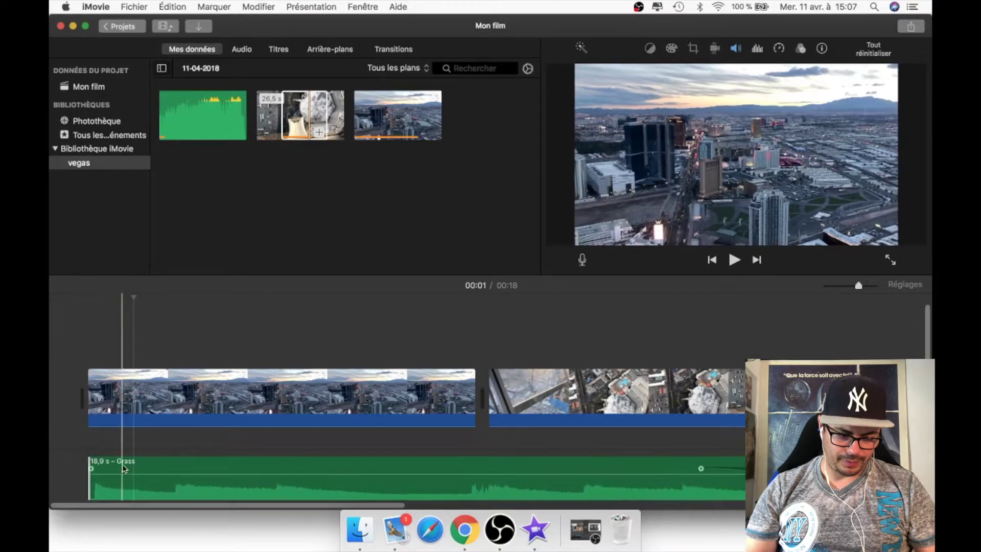
pyautogui.moveTo(122, 464); pyautogui.dragTo(87, 460)
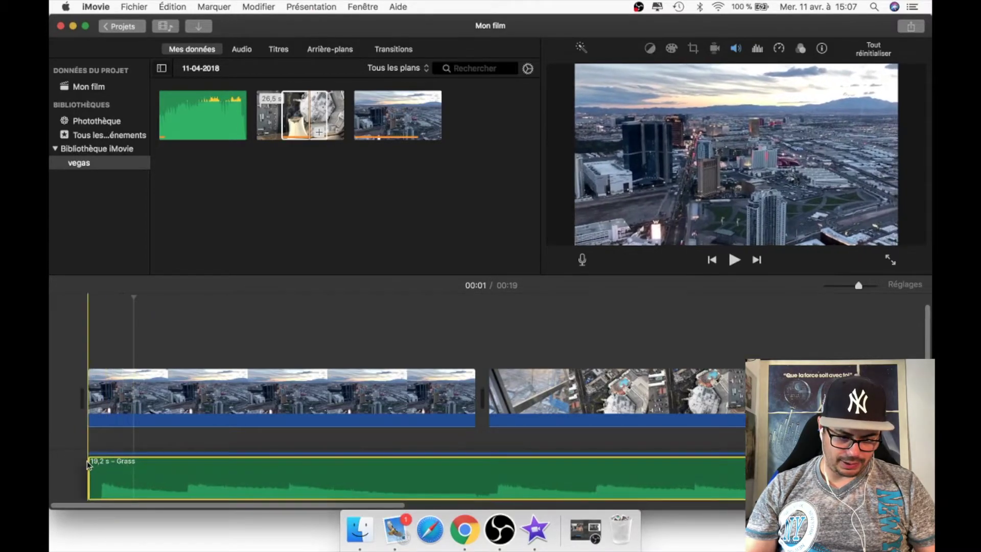
pyautogui.press('space')
pyautogui.press('space')
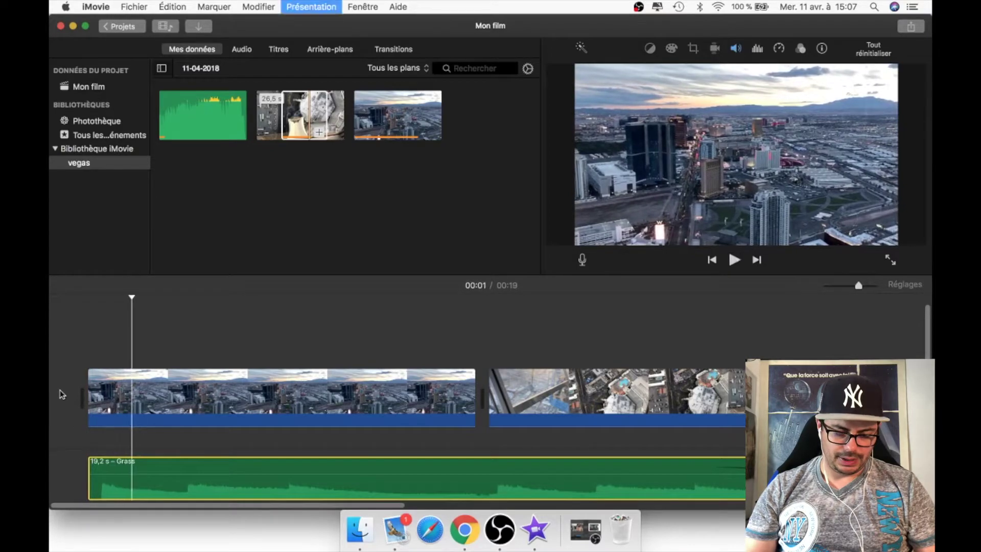
# Play the film across the cut between the two clips
pyautogui.click(450, 351)
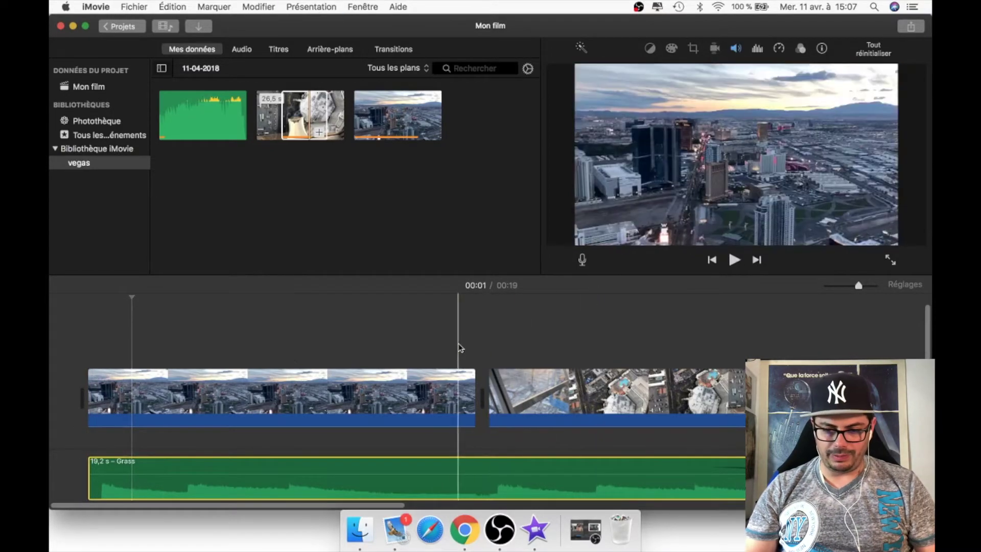
pyautogui.press('space')
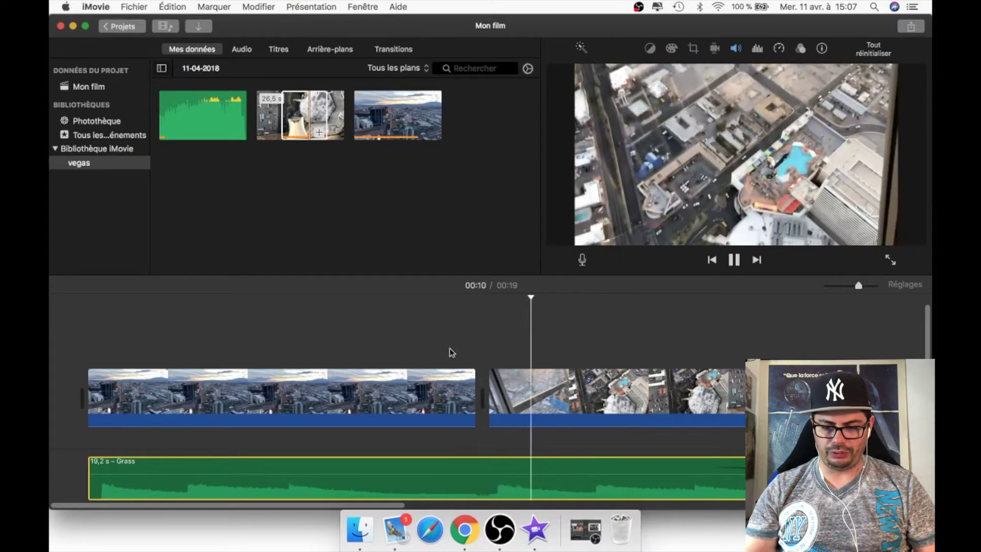
pyautogui.press('space')
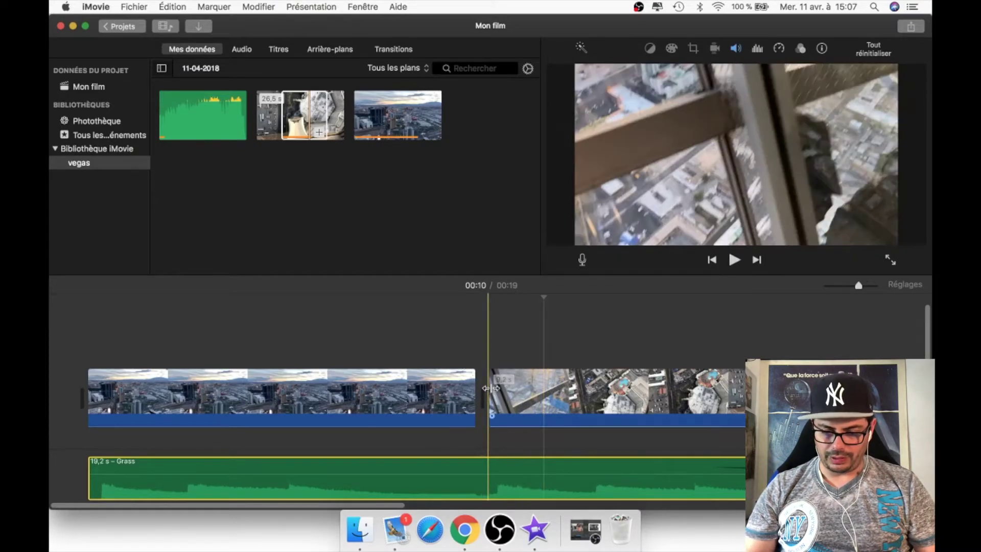
# Try a Fondu enchaîné transition between the two clips, preview it and remove it
pyautogui.click(485, 395)
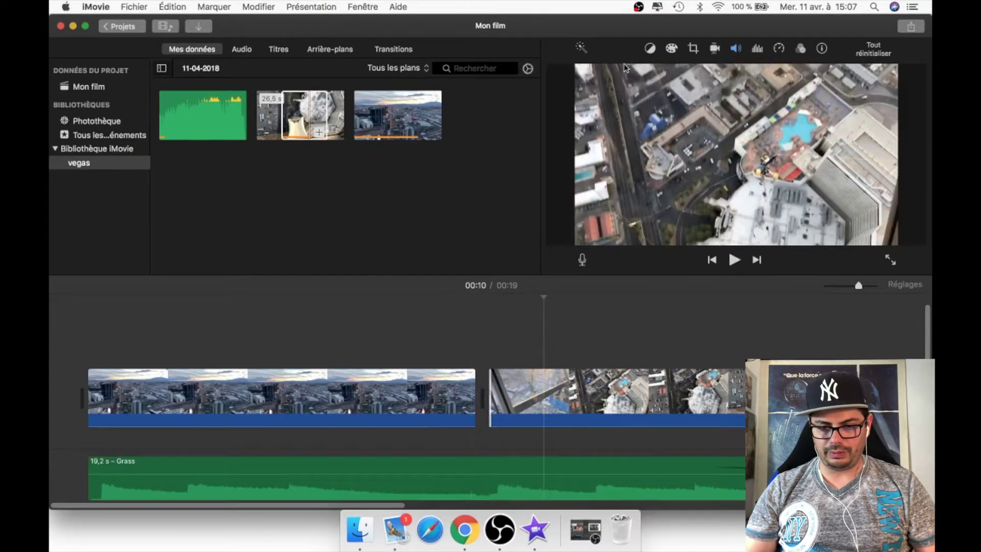
pyautogui.click(394, 51)
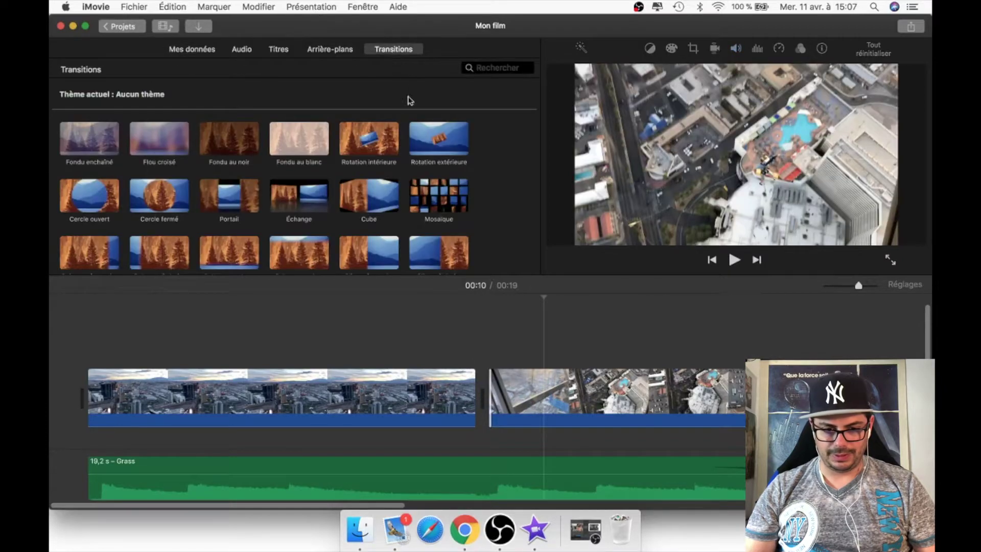
pyautogui.click(87, 142)
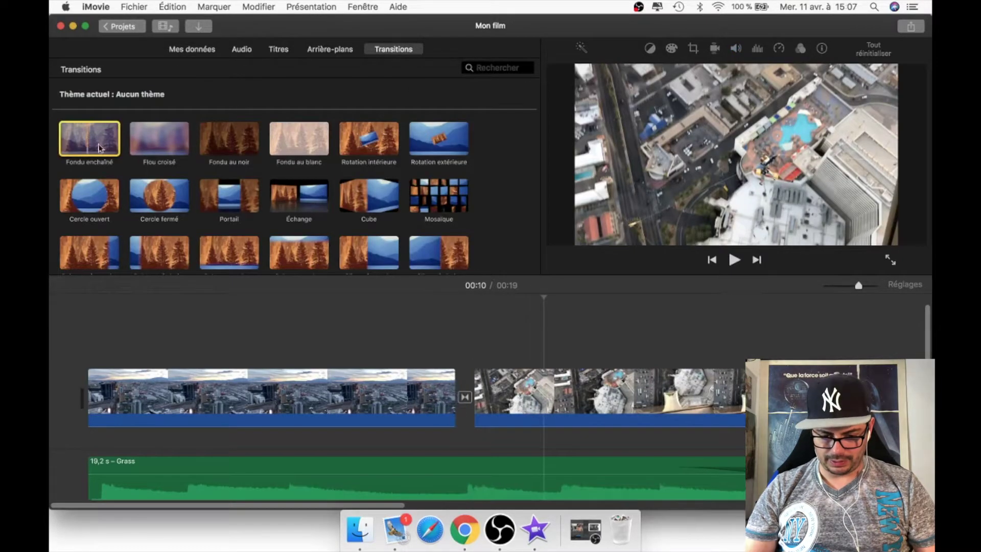
pyautogui.click(465, 399)
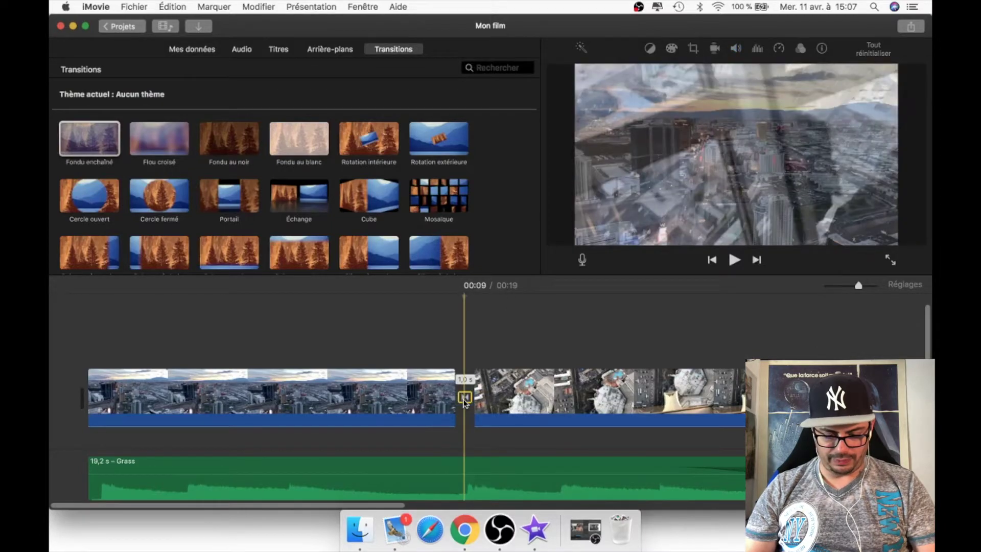
pyautogui.click(508, 357)
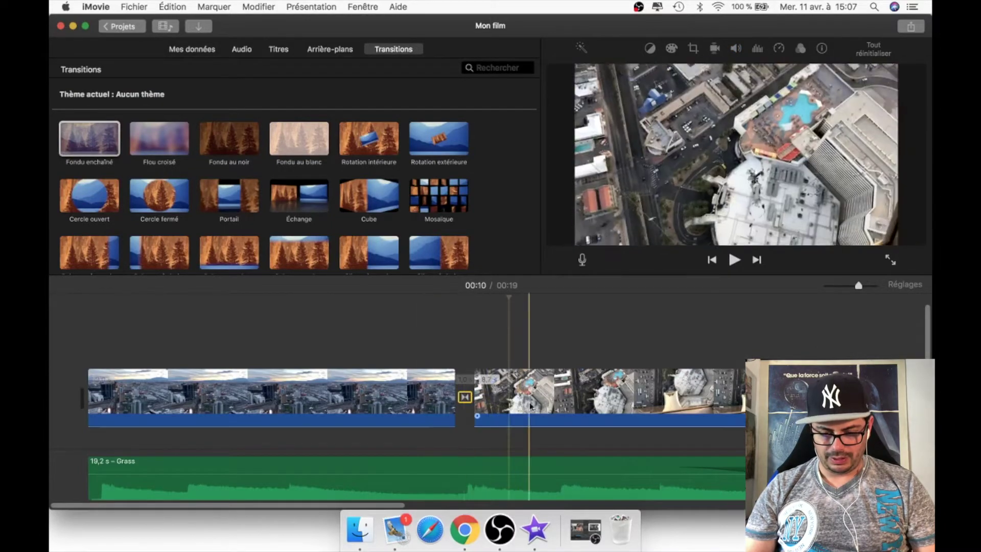
pyautogui.press('Delete')
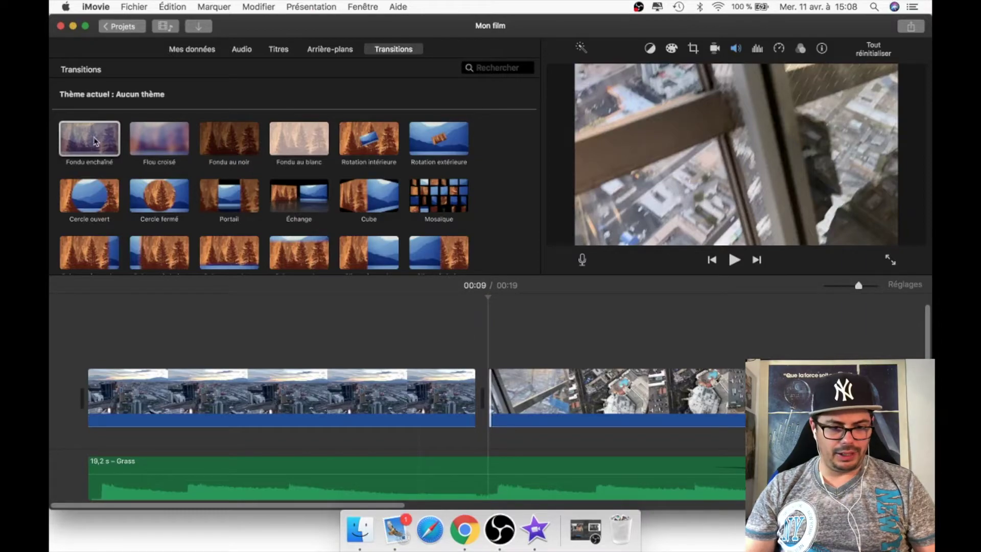
# Place a Cube transition between the first and second clips
pyautogui.click(207, 52)
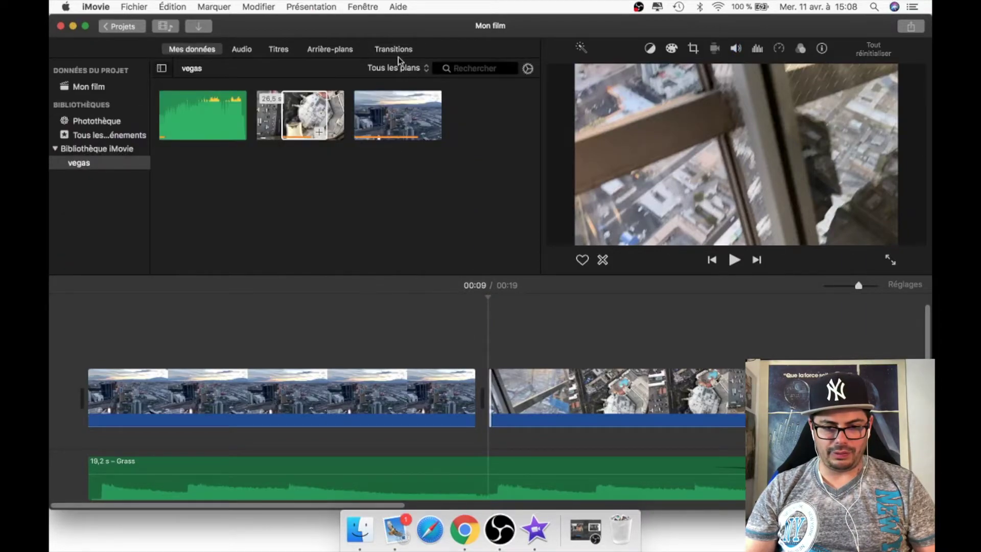
pyautogui.click(397, 51)
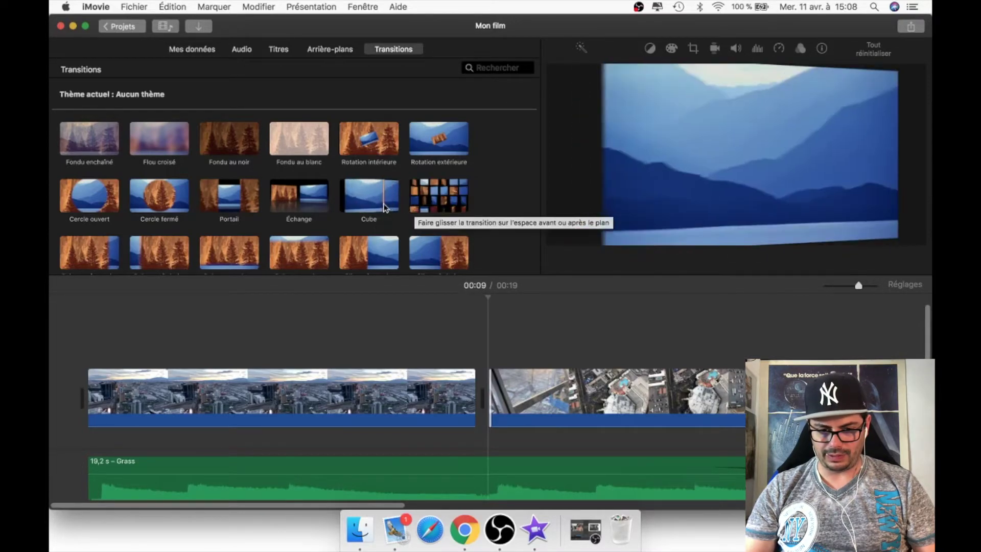
pyautogui.moveTo(380, 205); pyautogui.dragTo(467, 398)
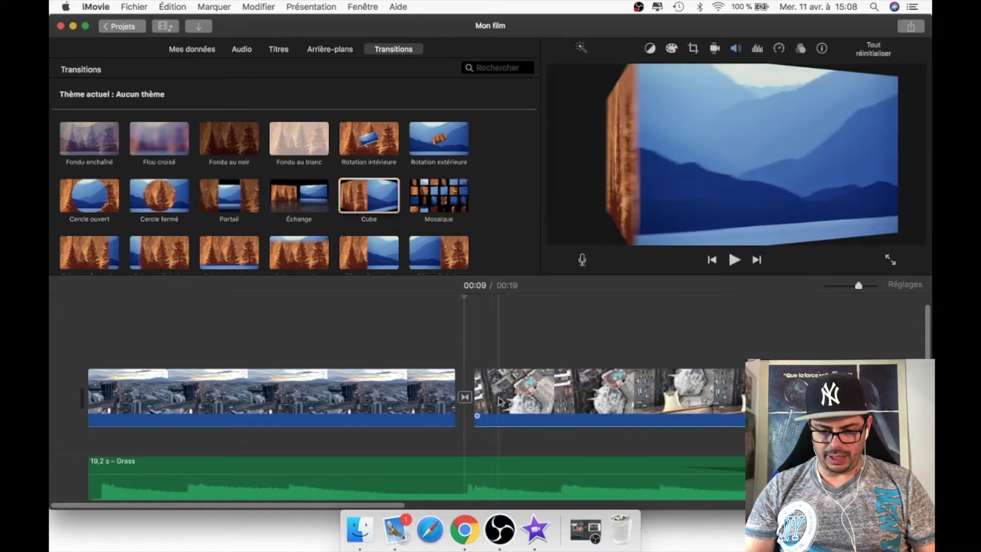
pyautogui.click(467, 398)
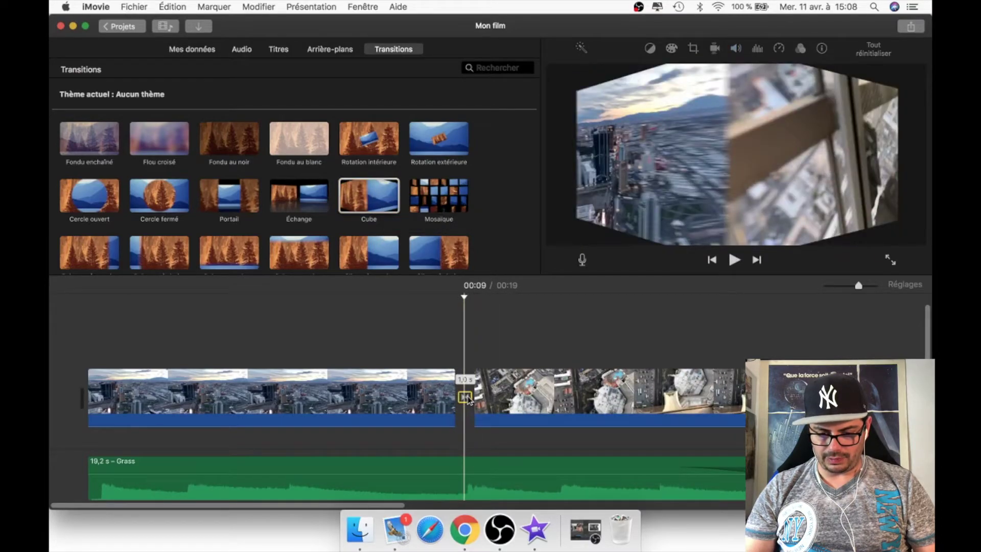
# Lengthen the Cube transition between the two clips and play the film from the start to check it
pyautogui.doubleClick(466, 398)
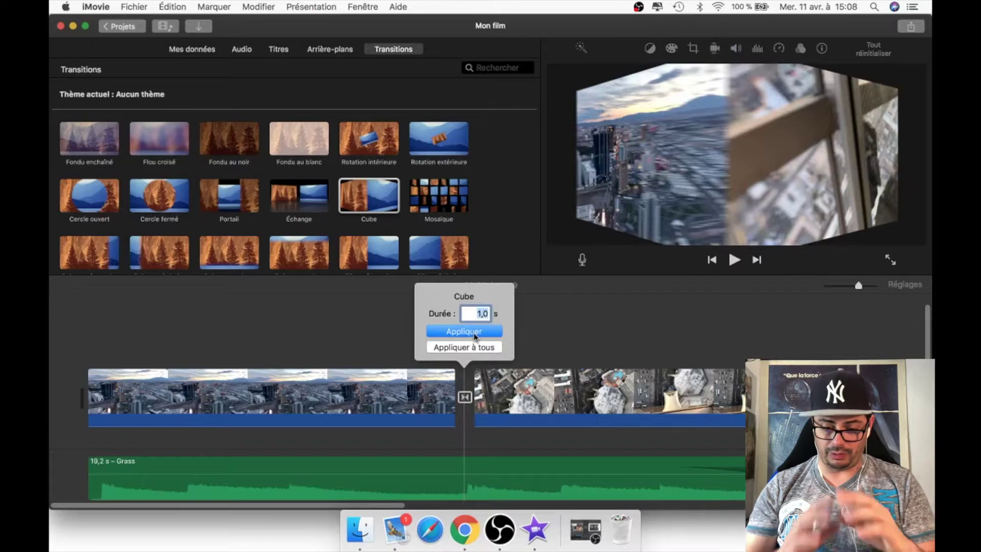
pyautogui.click(361, 332)
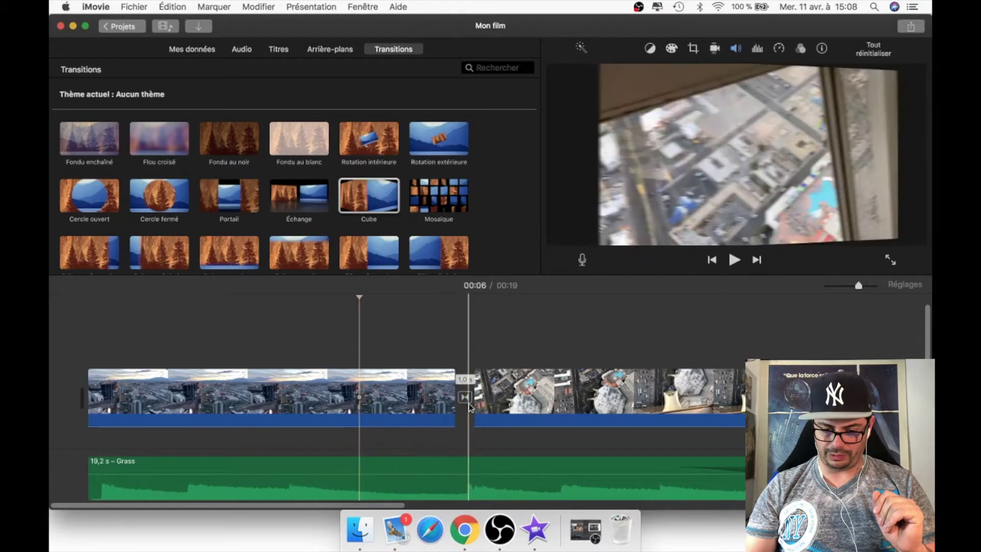
pyautogui.doubleClick(468, 399)
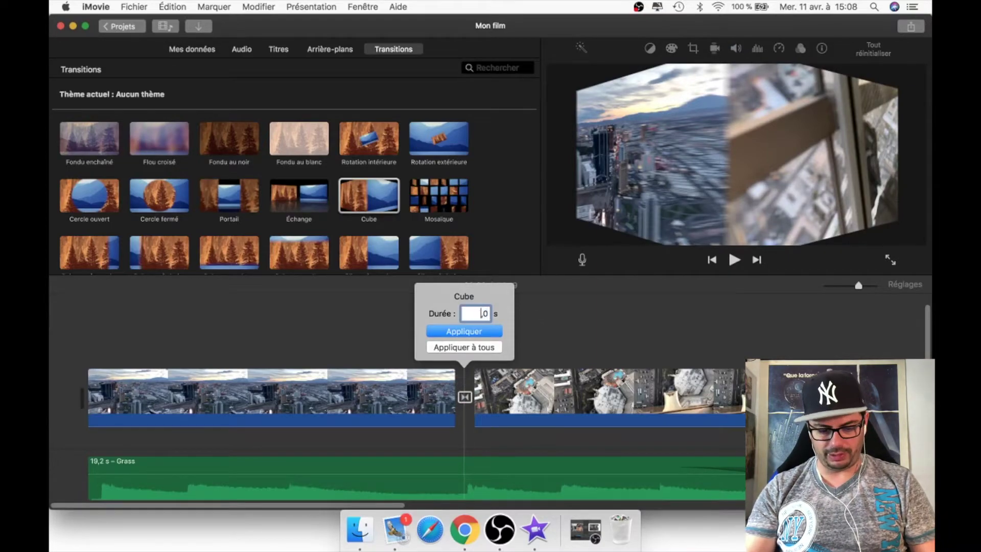
pyautogui.click(483, 333)
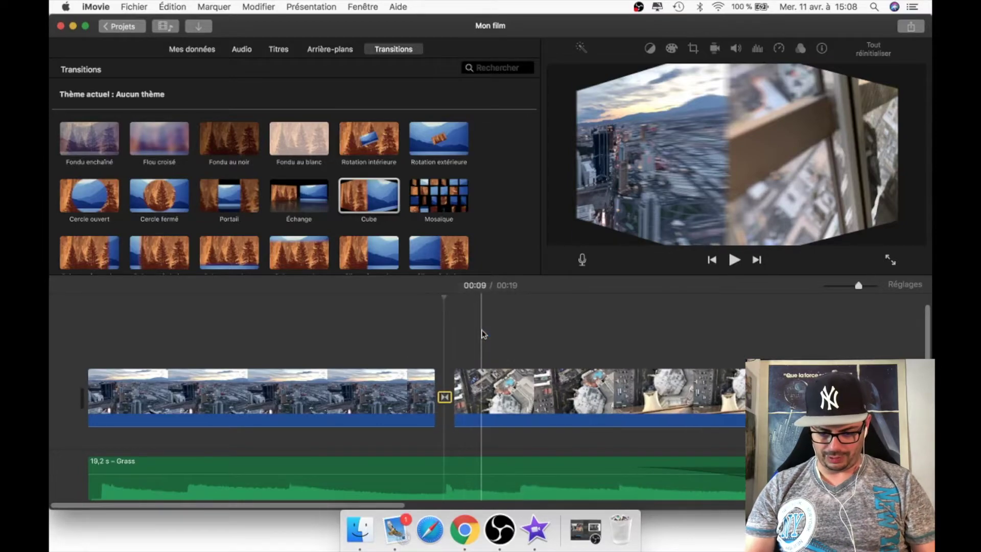
pyautogui.press('space')
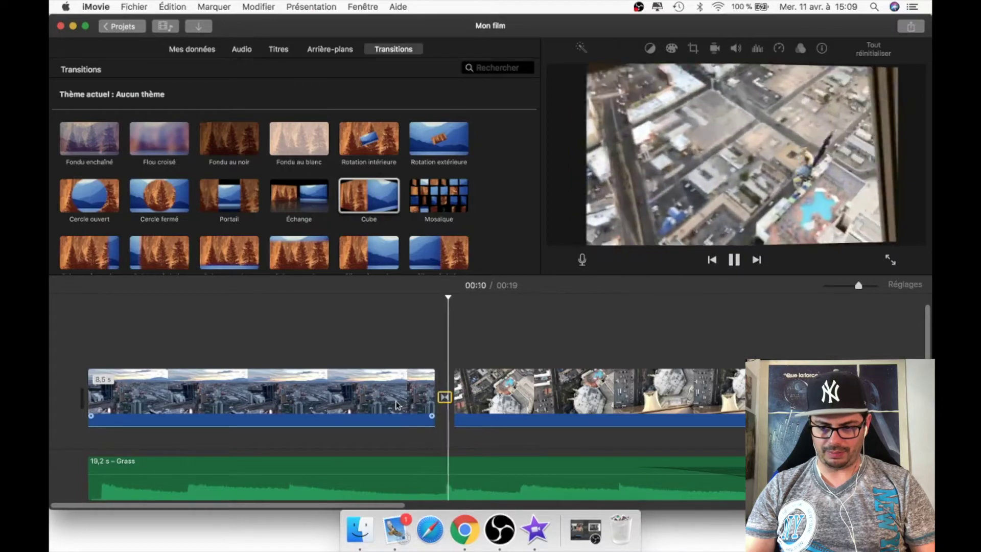
pyautogui.press('space')
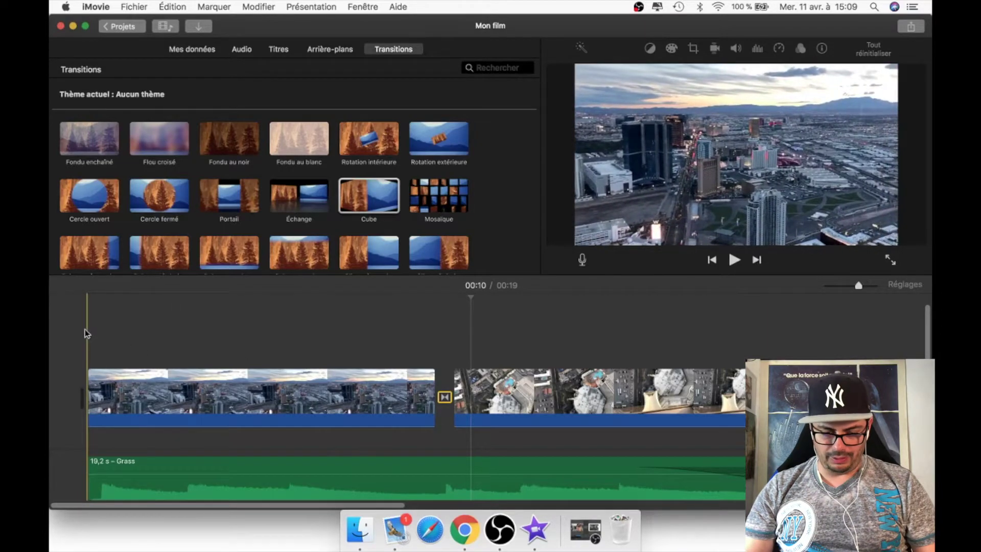
pyautogui.press('space')
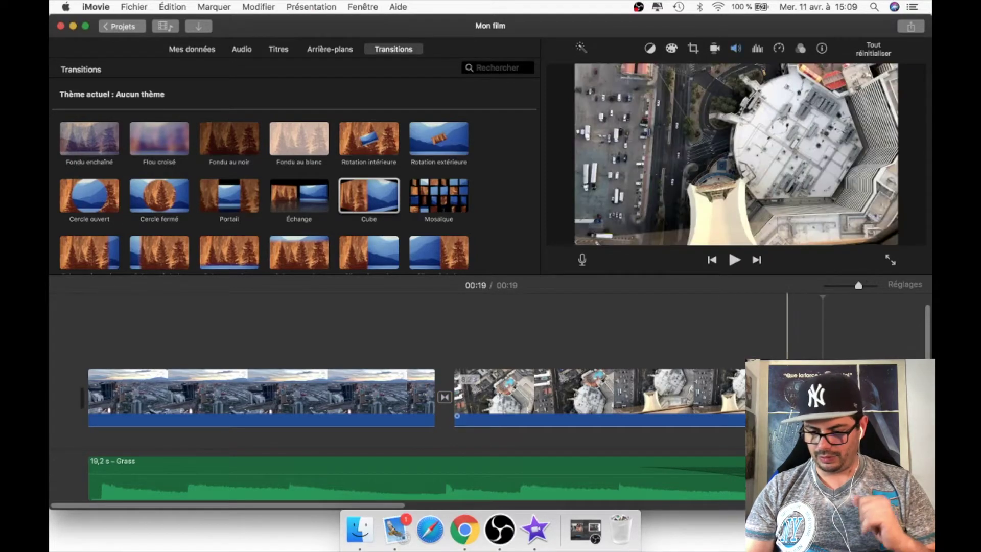
# Add a Fondu enchaîné transition after the second clip and play the ending to check it with the Grass audio
pyautogui.click(93, 142)
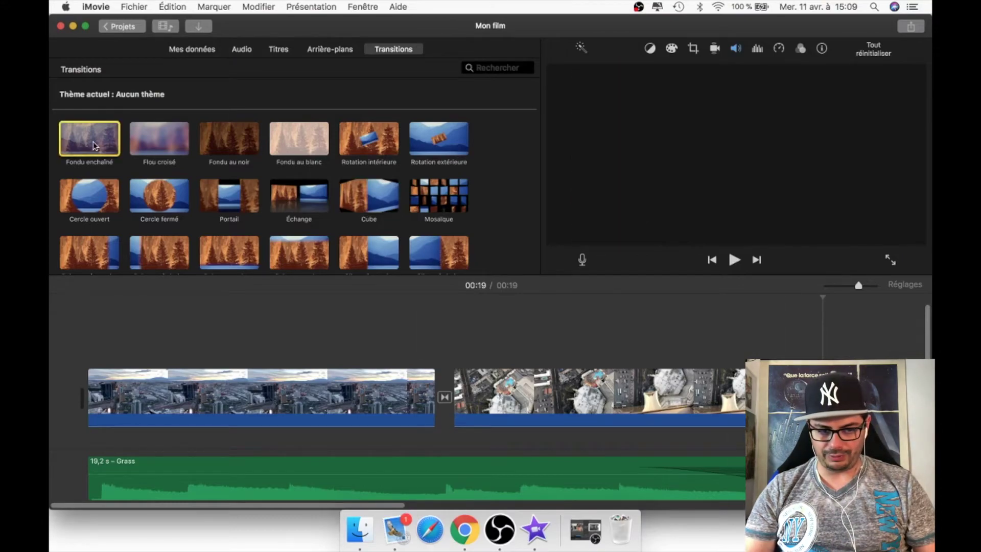
pyautogui.click(782, 353)
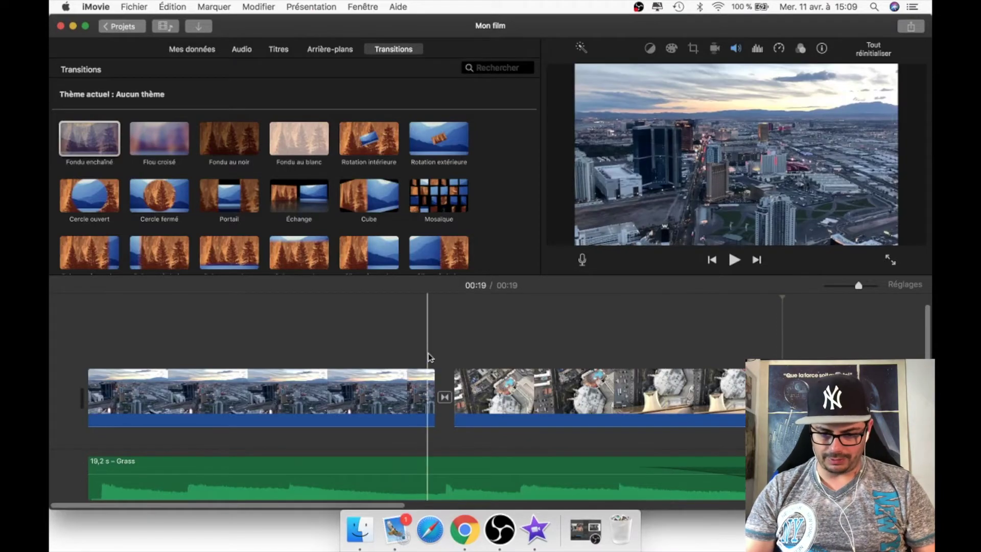
pyautogui.press('space')
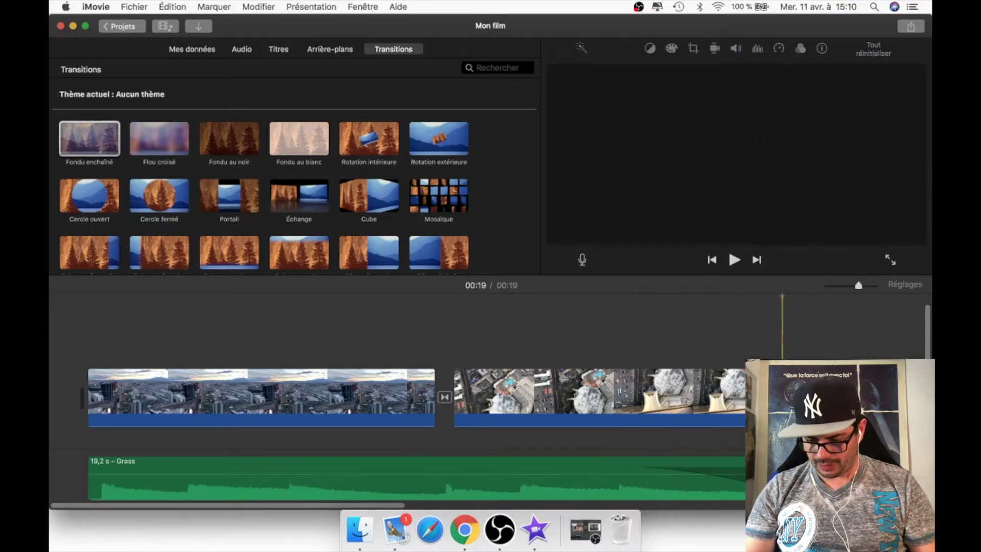
pyautogui.click(713, 460)
pyautogui.press('space')
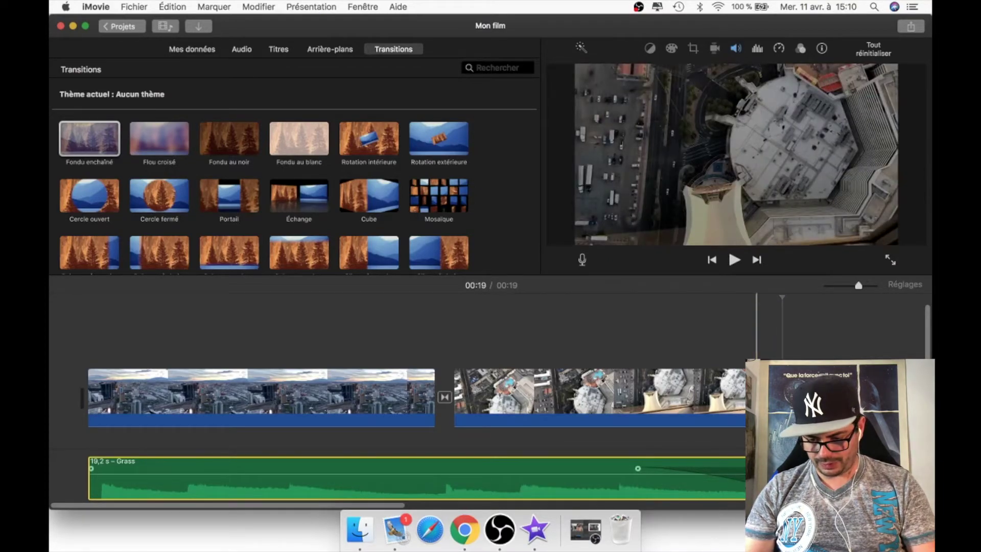
pyautogui.click(750, 337)
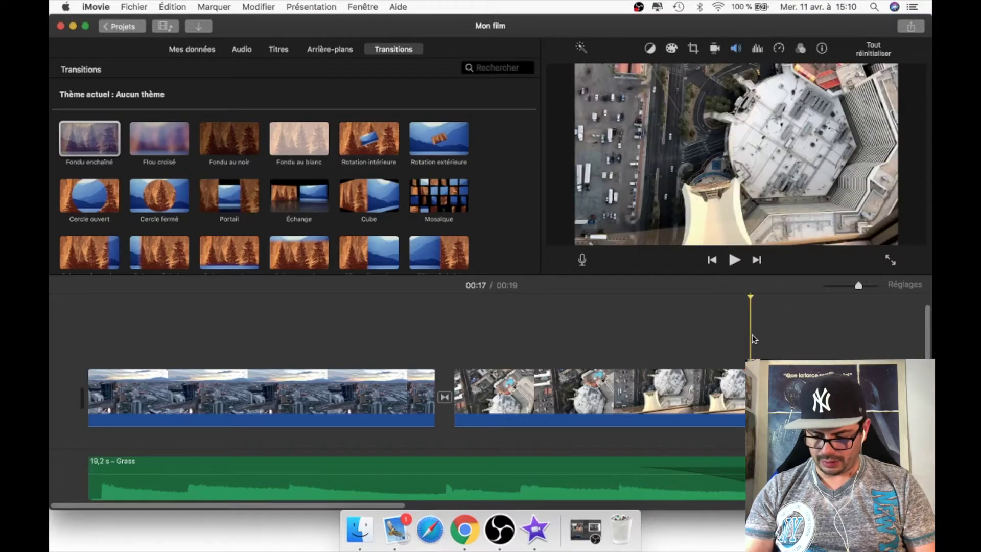
pyautogui.press('super+minus')
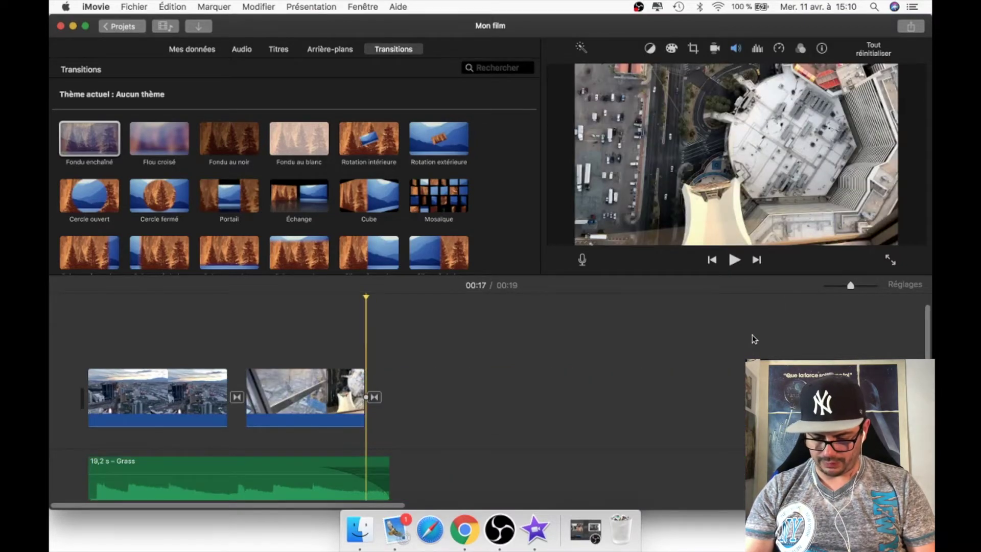
pyautogui.press('super+plus')
pyautogui.press('super+plus')
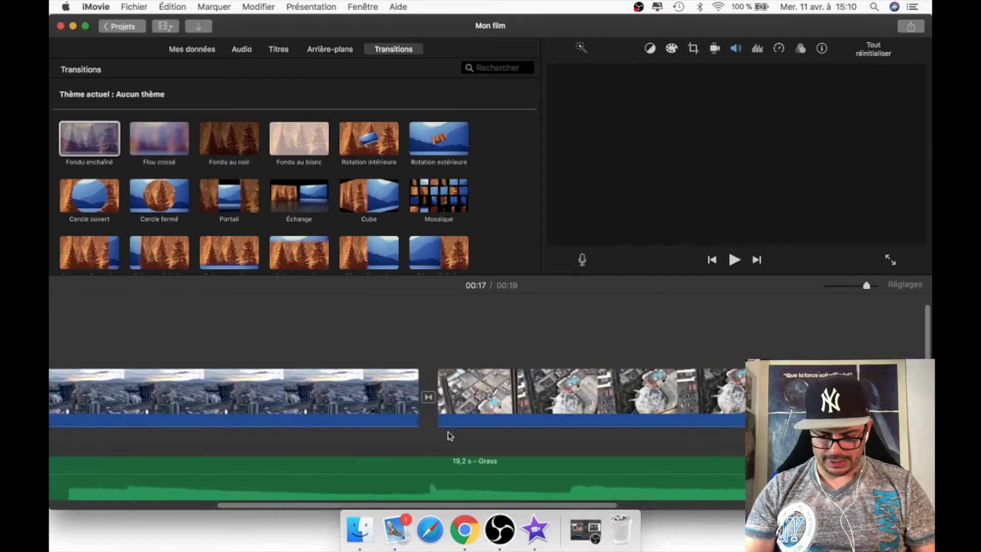
pyautogui.press('super+minus')
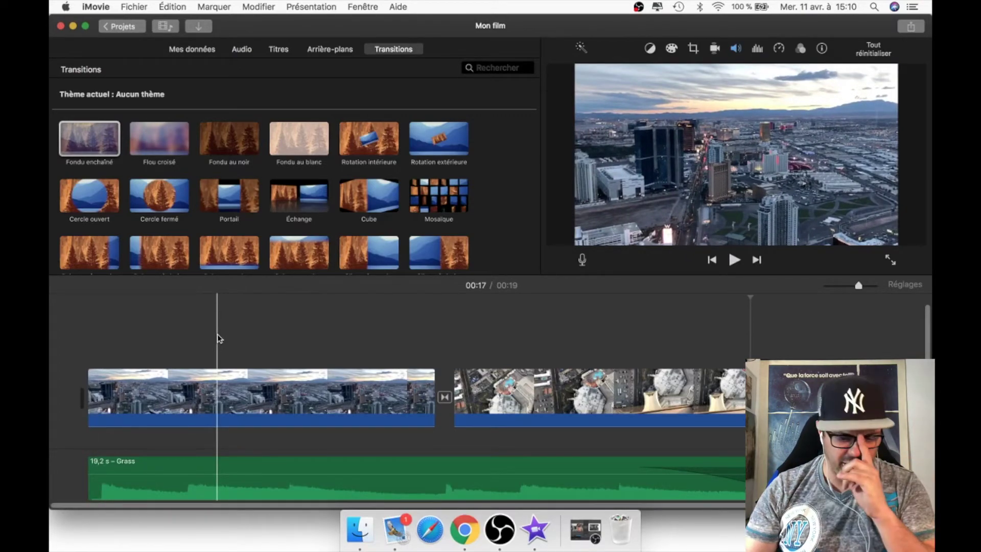
# Add the Dévoiler title at the very start of the film, over the first clip, and play it
pyautogui.click(279, 50)
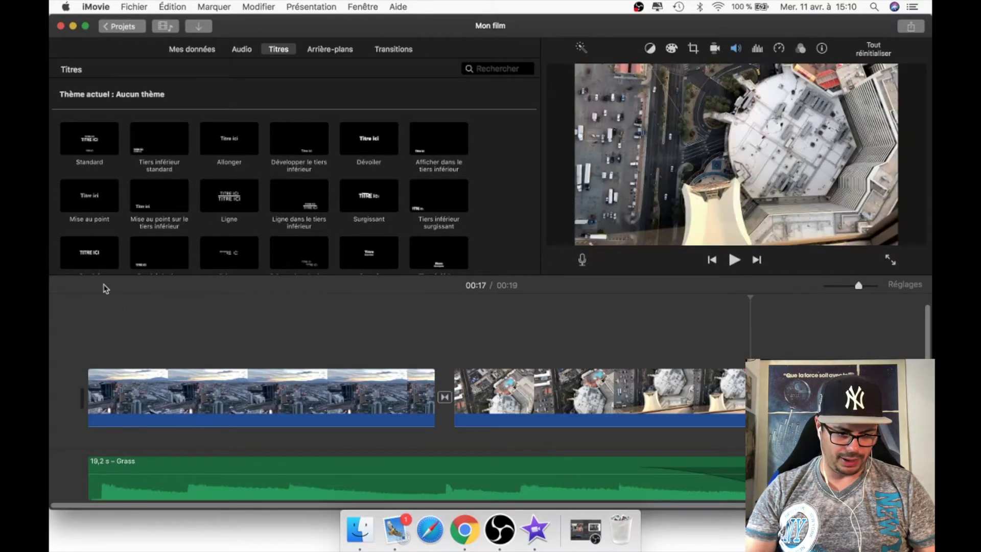
pyautogui.scroll(1, 77, 300)
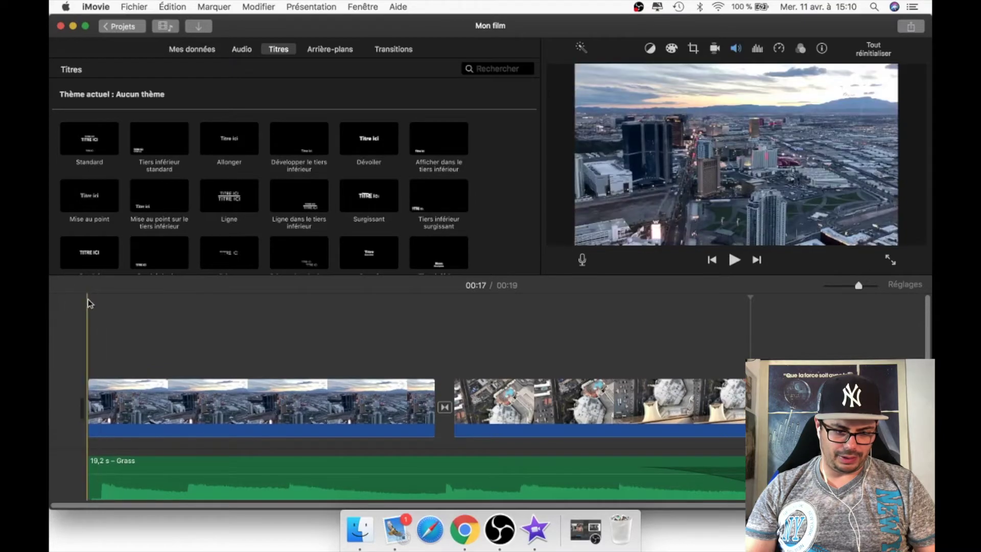
pyautogui.click(86, 302)
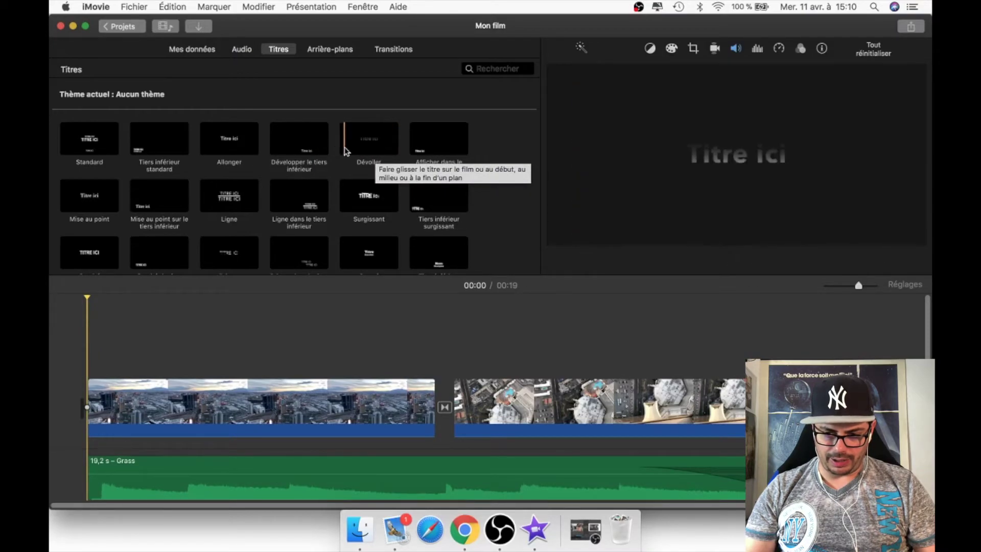
pyautogui.click(370, 146)
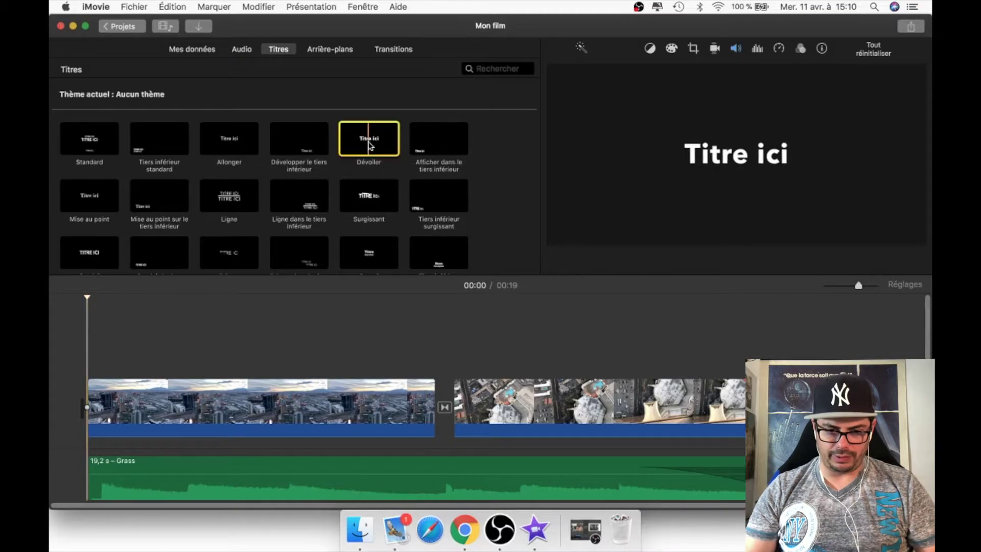
pyautogui.doubleClick(370, 147)
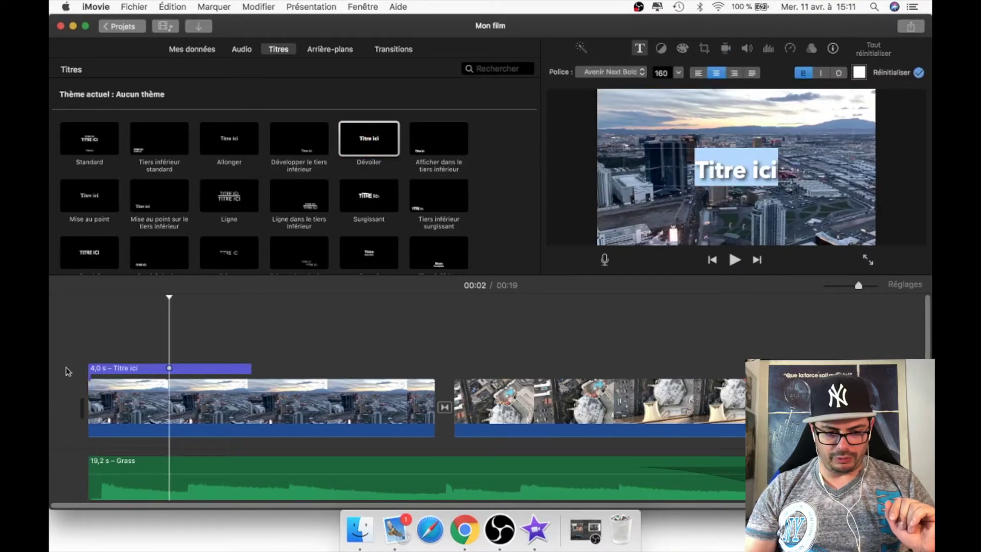
pyautogui.click(117, 372)
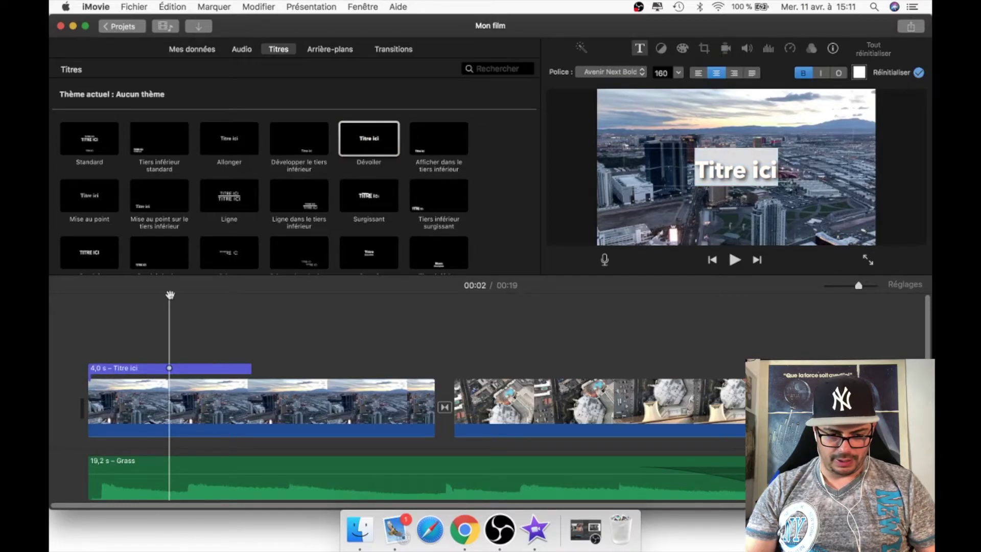
pyautogui.press('space')
pyautogui.press('space')
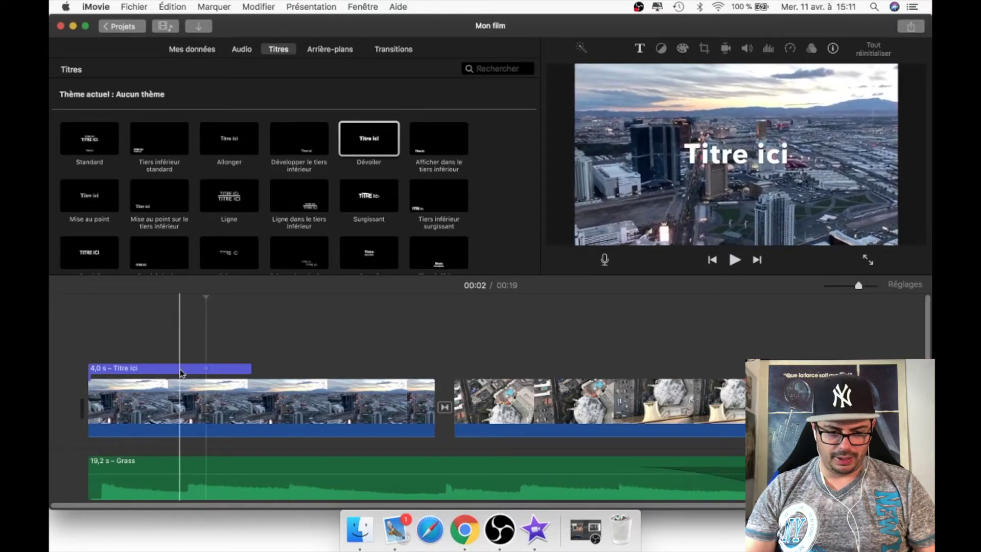
# Move the opening title along the first clip so it starts at about two seconds, and play that passage
pyautogui.moveTo(181, 372); pyautogui.dragTo(283, 372)
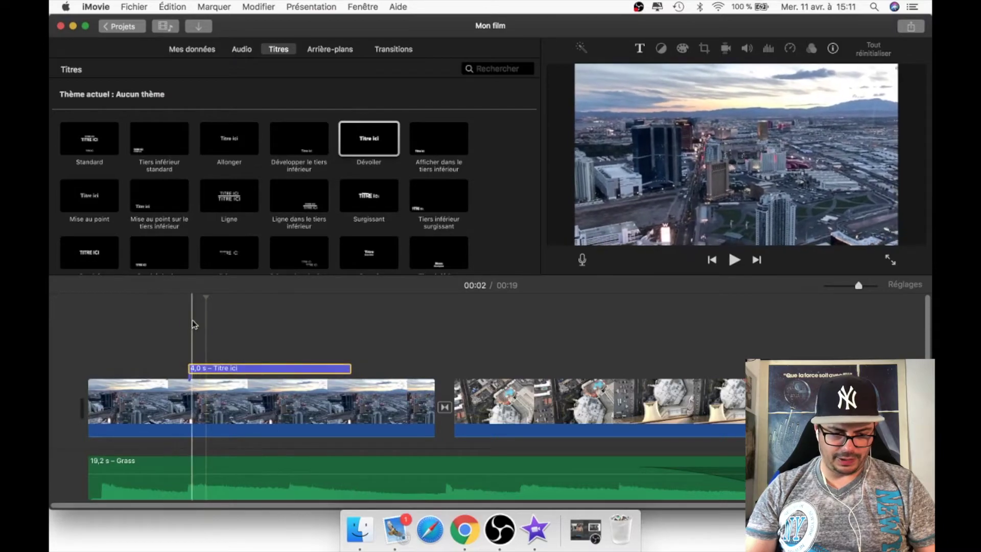
pyautogui.press('space')
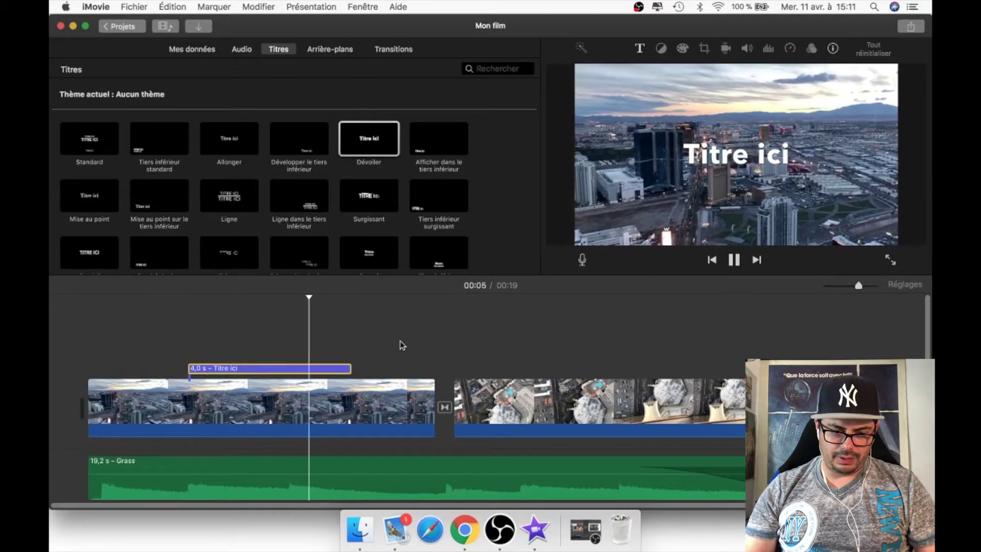
pyautogui.press('space')
# Shorten the title at its end and extend its start slightly for a duration of 2.7 s, and play it
pyautogui.moveTo(350, 370); pyautogui.dragTo(290, 368)
pyautogui.press('space')
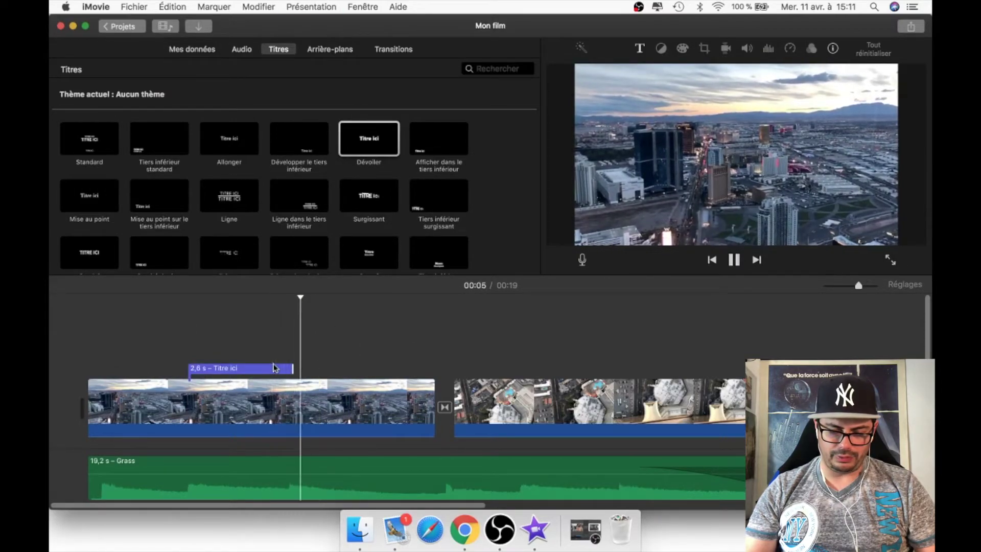
pyautogui.press('space')
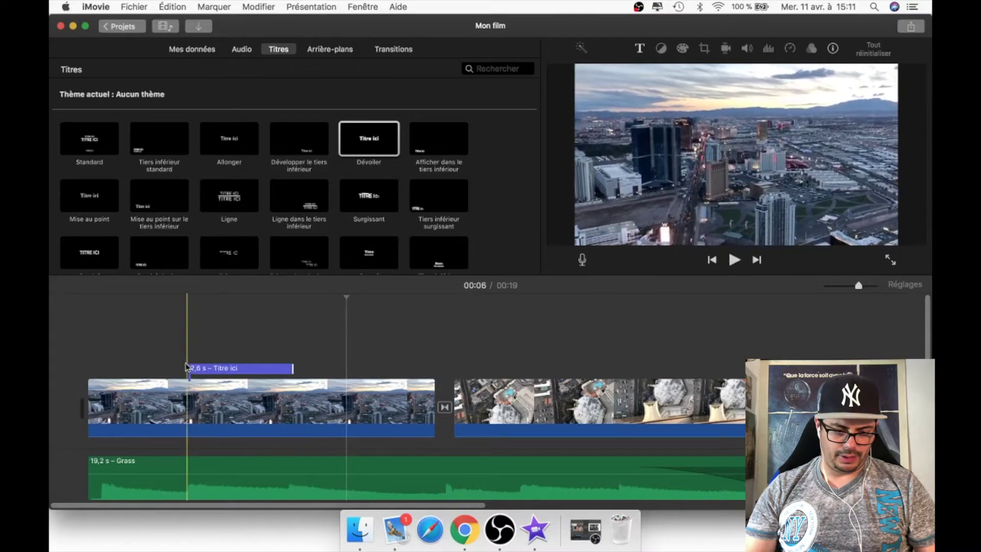
pyautogui.moveTo(194, 372); pyautogui.dragTo(180, 366)
pyautogui.press('space')
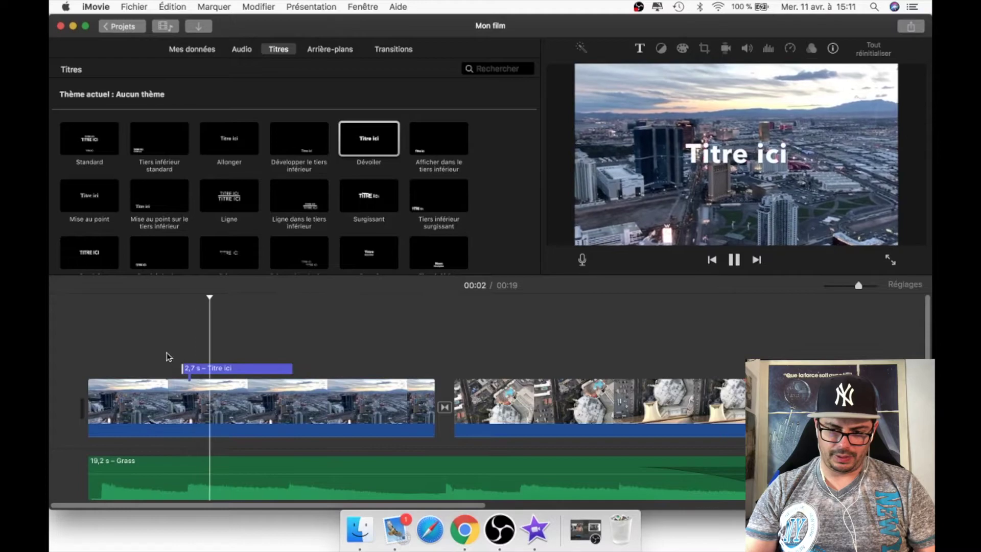
# Replace the title's placeholder text with "LAS VEGAS"
pyautogui.click(233, 368)
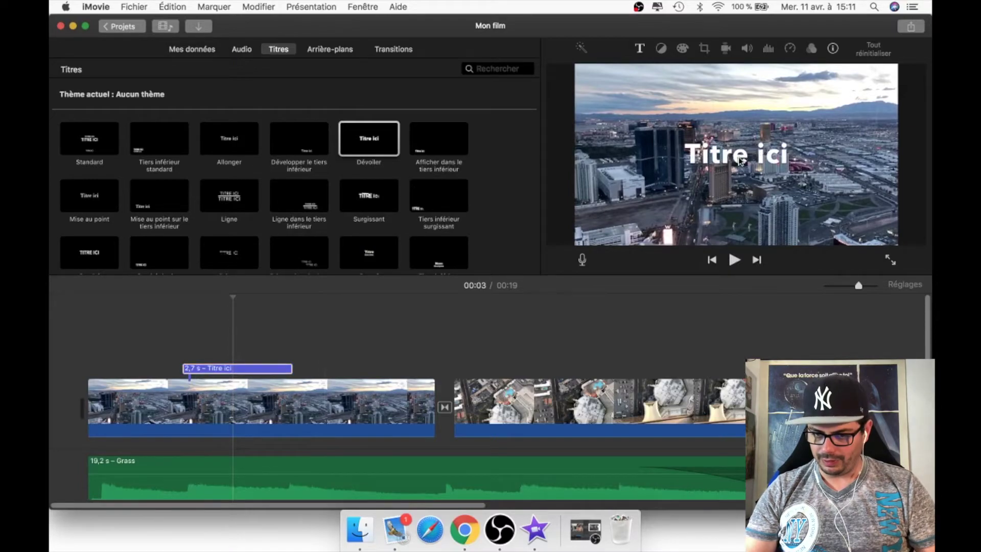
pyautogui.click(640, 50)
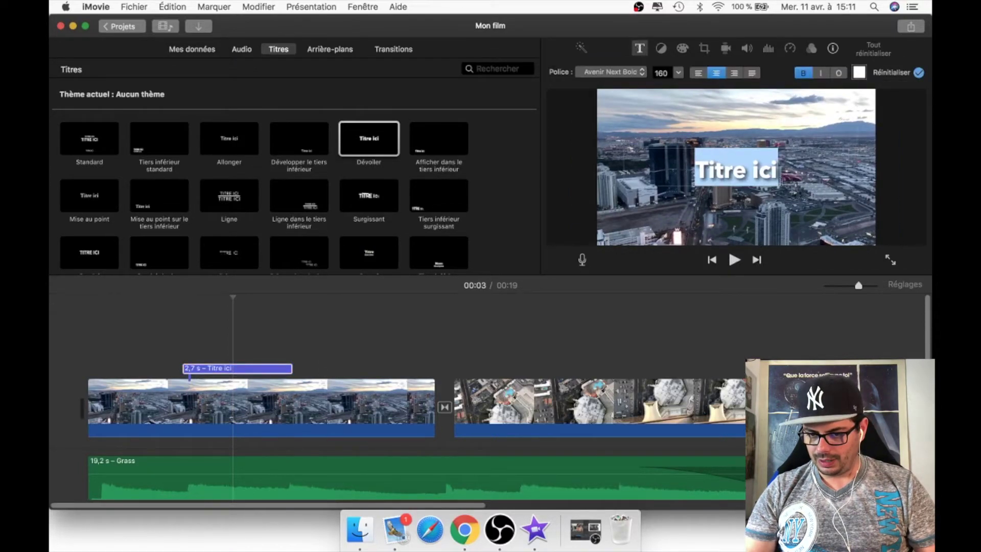
pyautogui.write('L')
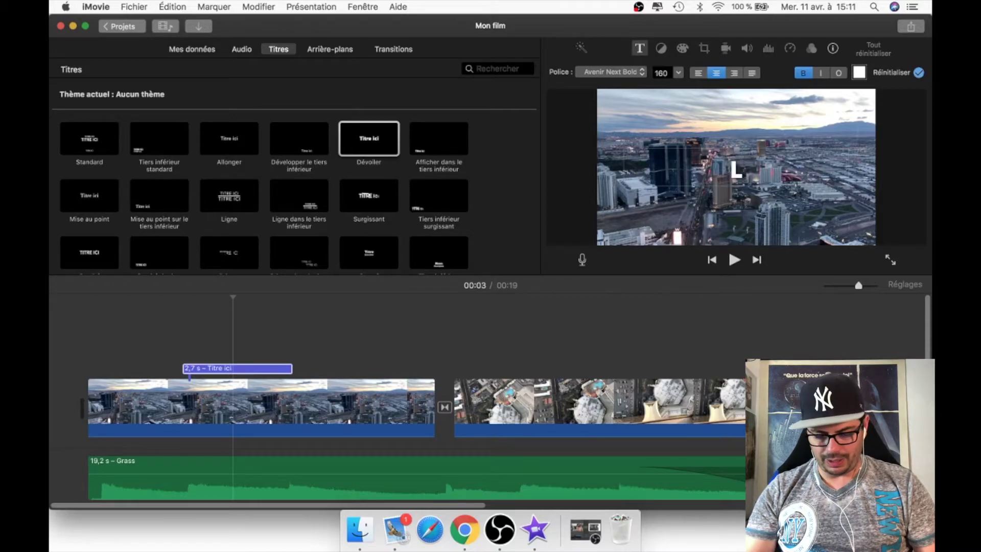
pyautogui.write('AS VEGAS')
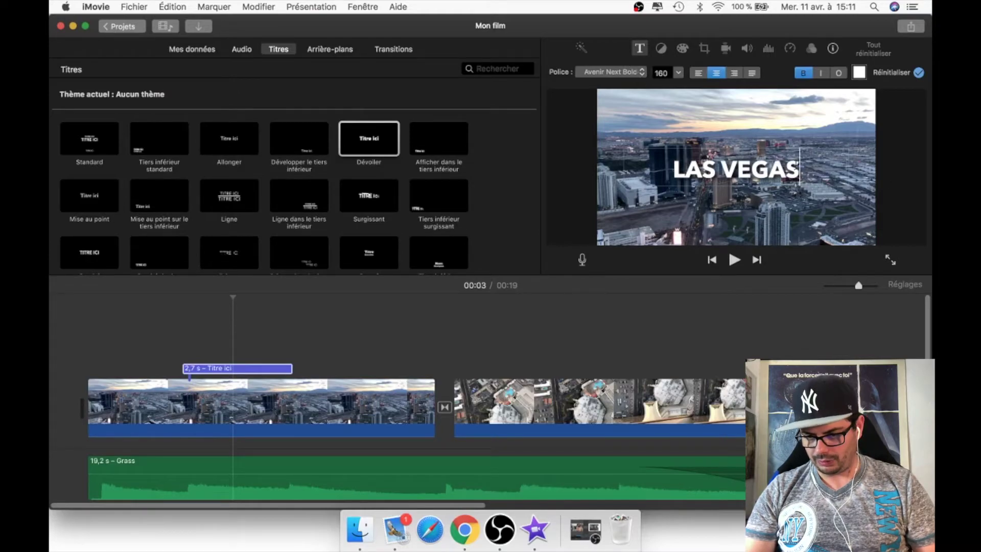
# Set the whole LAS VEGAS title to the Seravek Bold font at size 200
pyautogui.press('super+a')
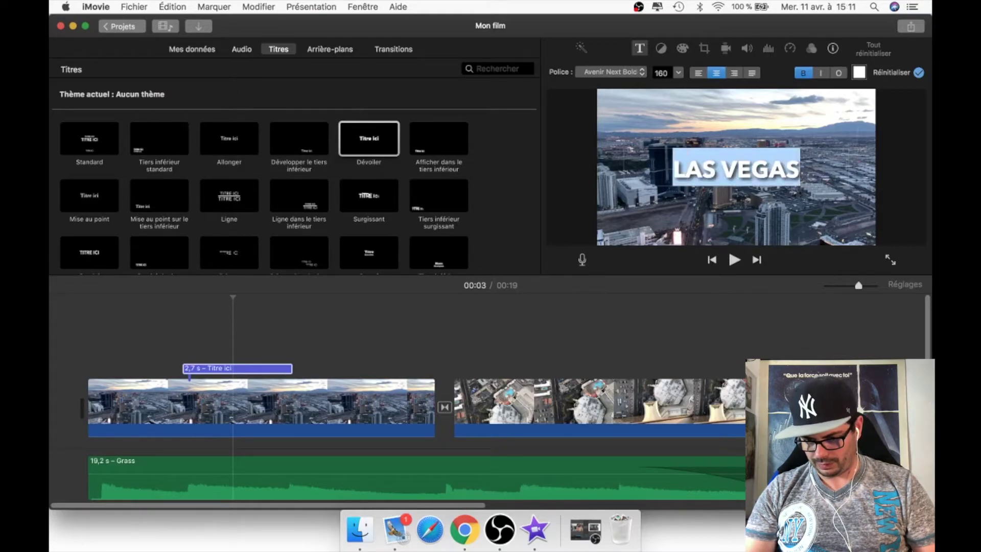
pyautogui.click(643, 74)
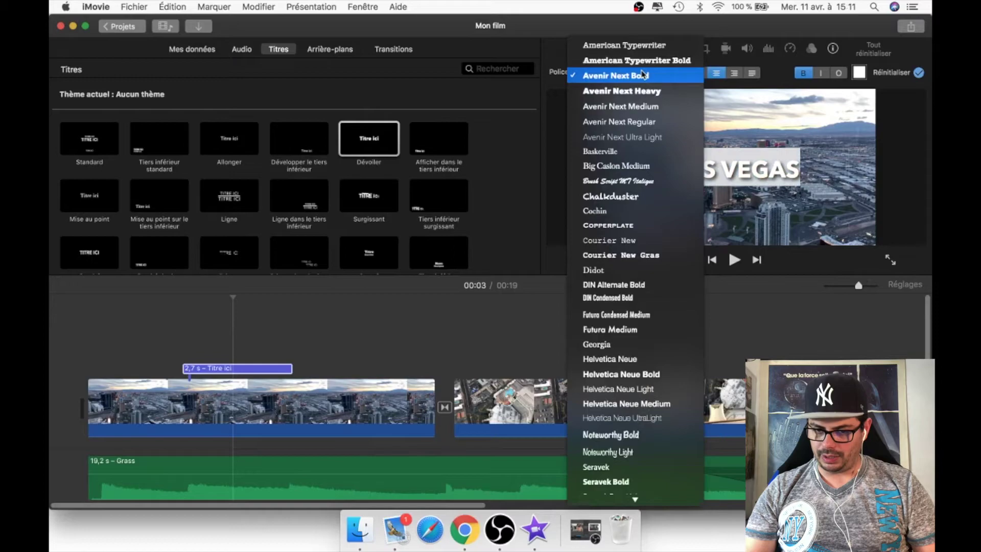
pyautogui.click(601, 344)
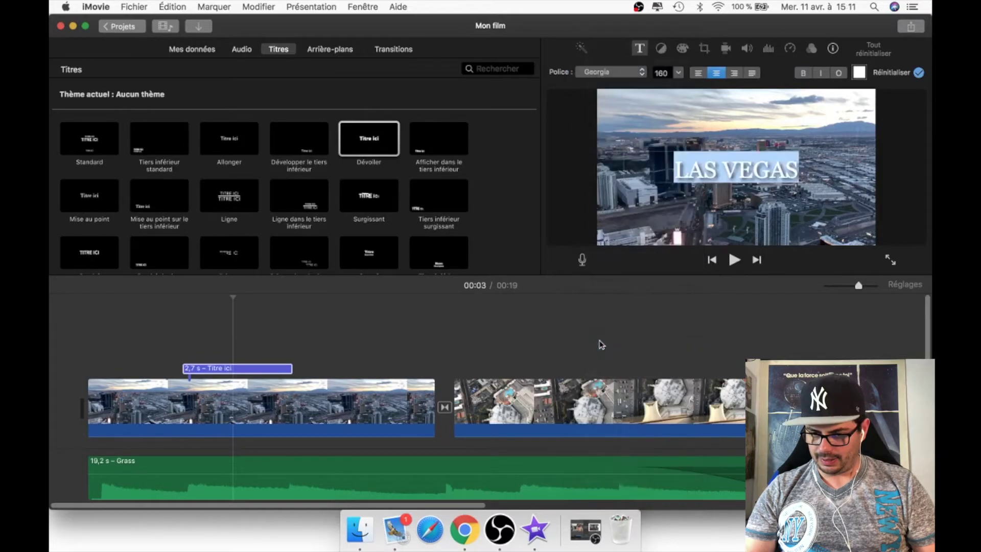
pyautogui.click(643, 74)
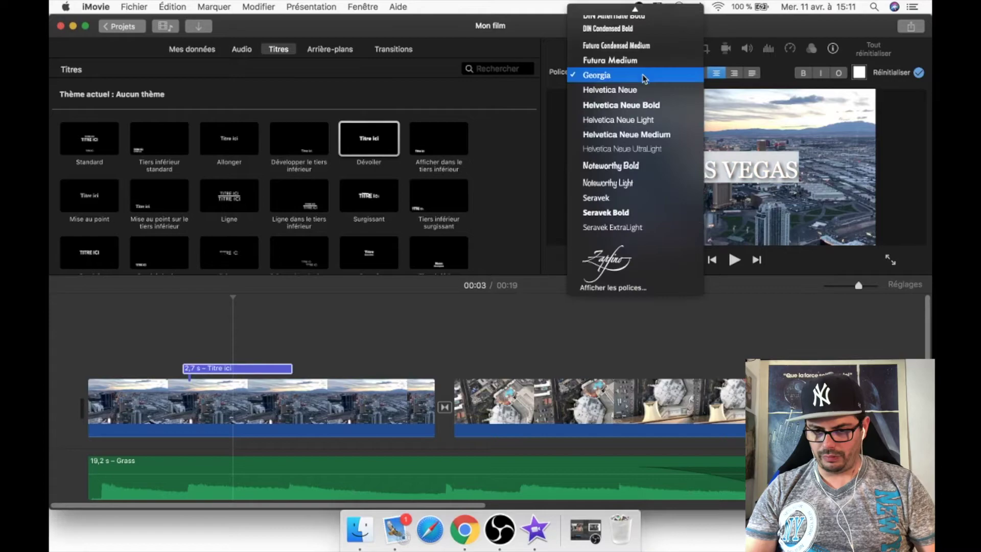
pyautogui.click(619, 219)
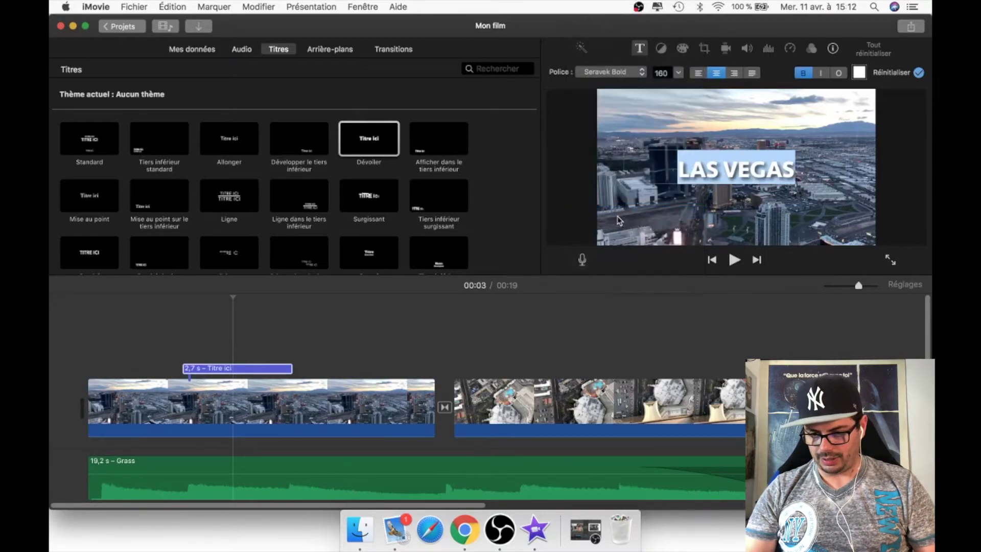
pyautogui.click(679, 73)
pyautogui.click(660, 135)
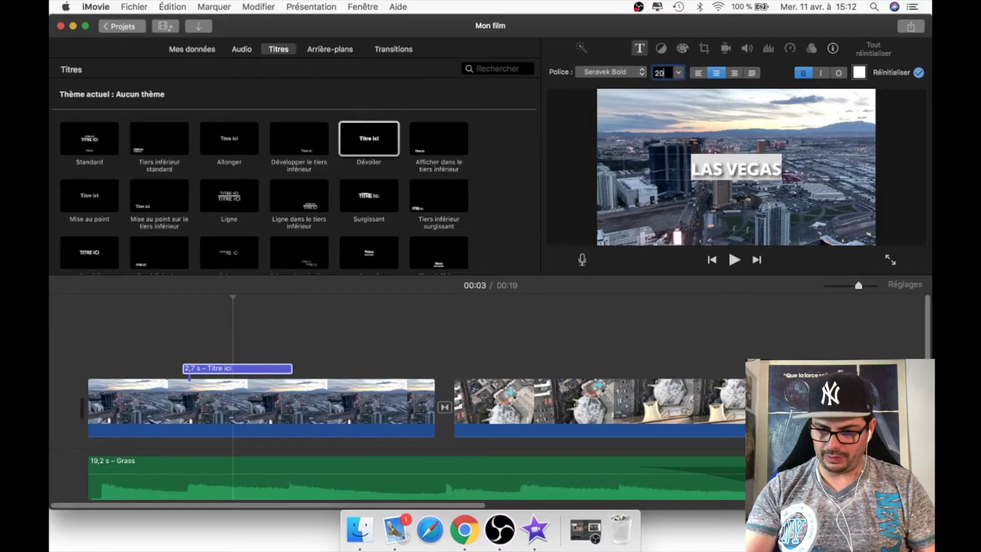
pyautogui.press('Return')
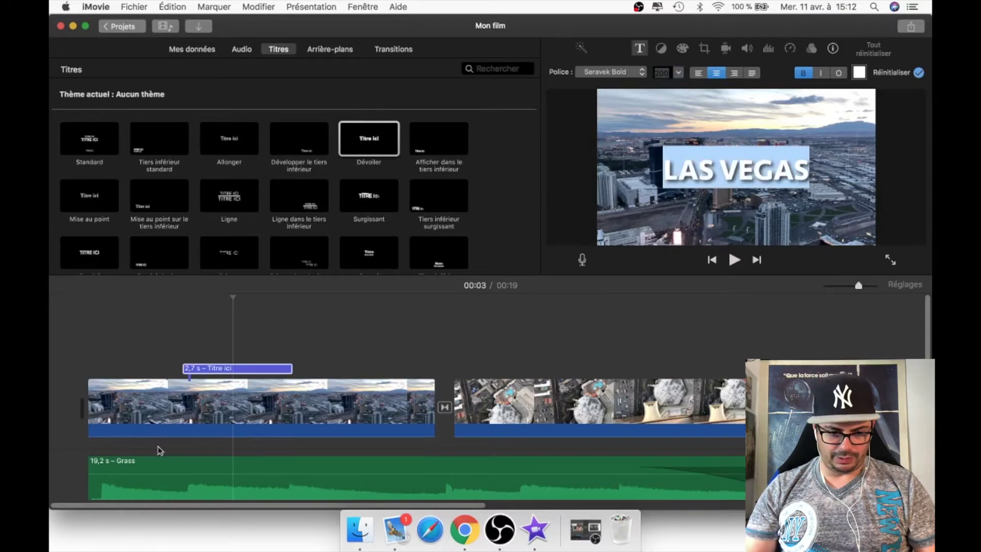
# Finish editing the title text and play the film from the beginning
pyautogui.press('Tab')
pyautogui.click(176, 304)
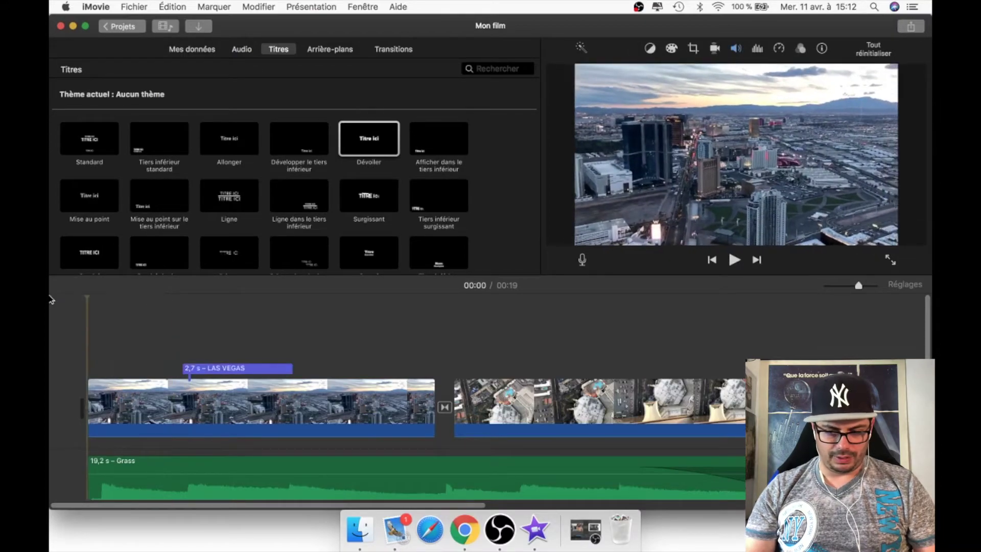
pyautogui.press('\\')
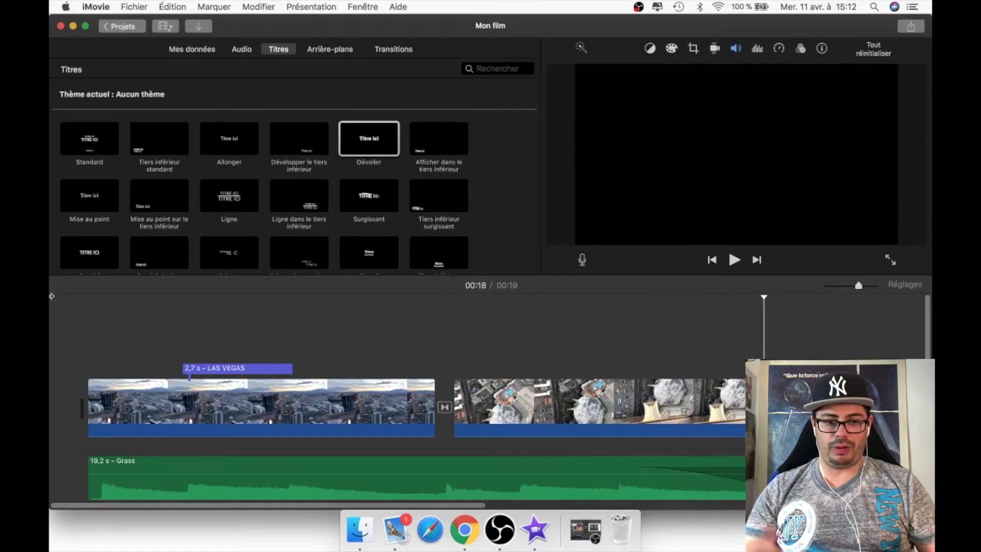
# Search the sound effects library for "jump"
pyautogui.click(242, 50)
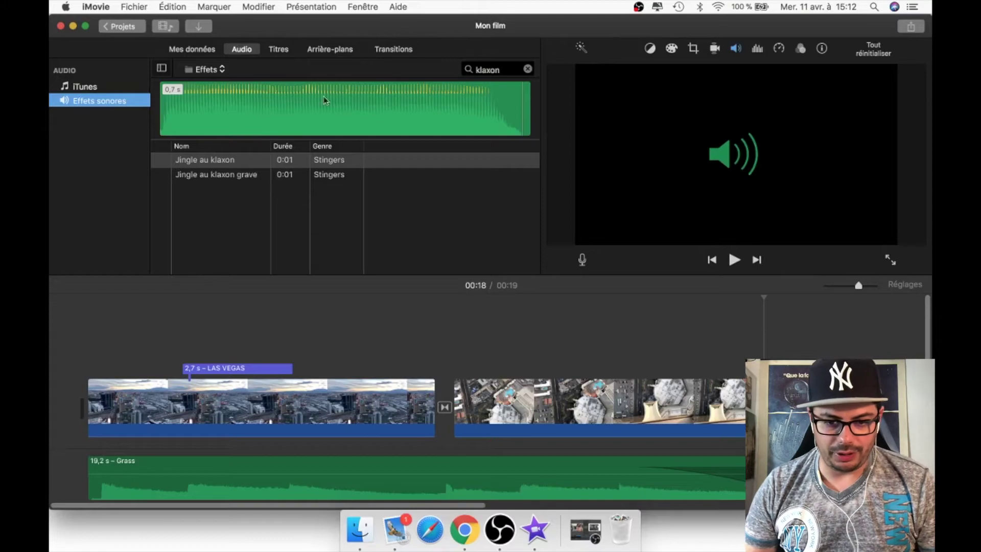
pyautogui.click(306, 161)
pyautogui.click(500, 65)
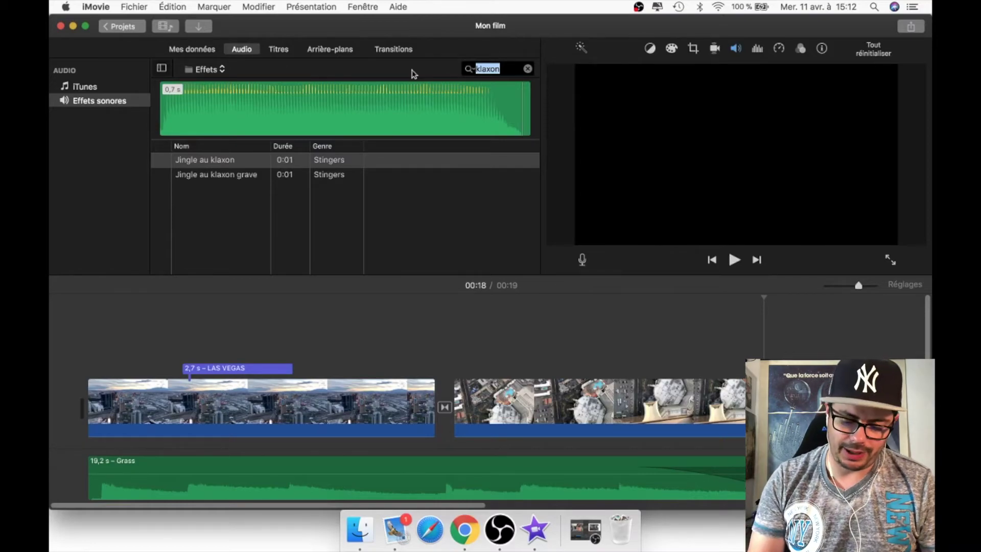
pyautogui.write('scr')
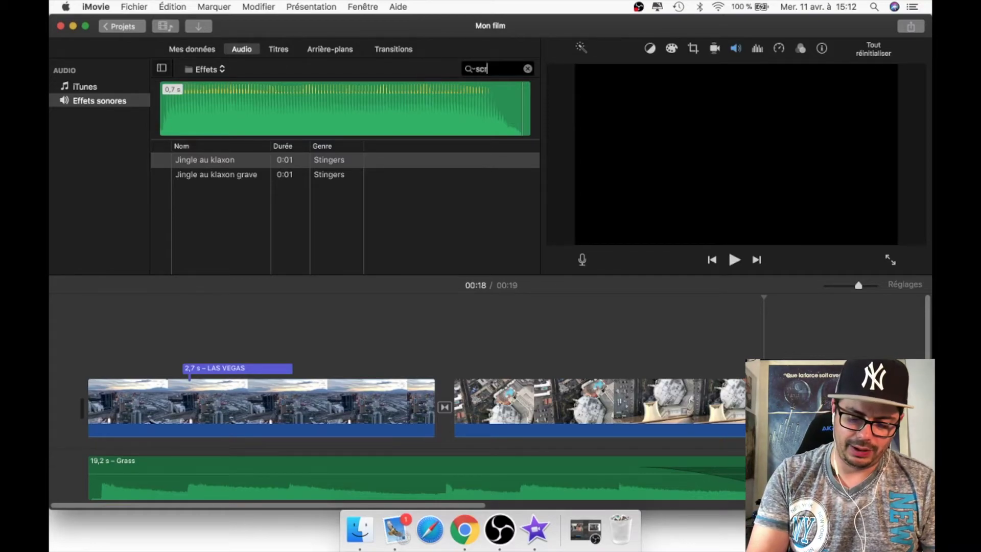
pyautogui.press('BackSpace')
pyautogui.press('BackSpace')
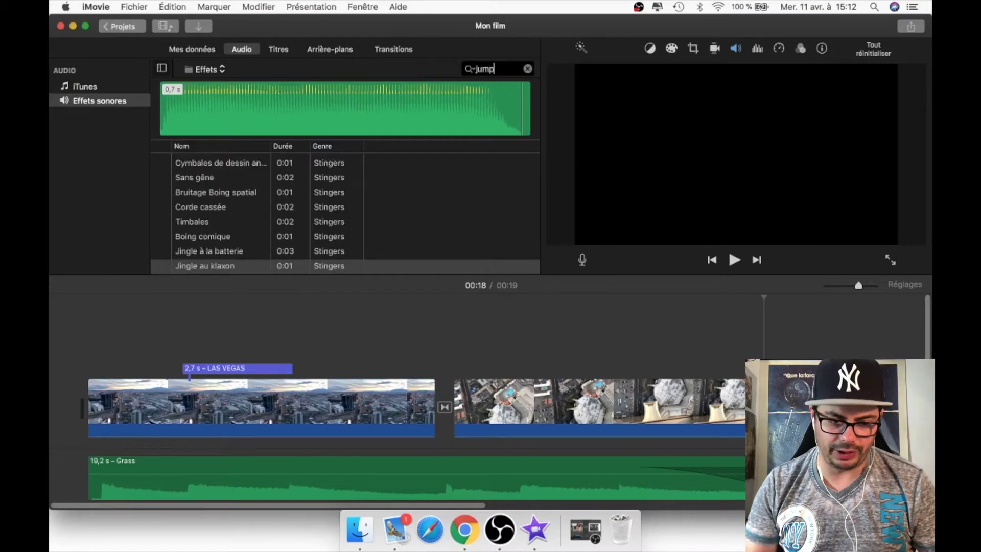
pyautogui.press('Return')
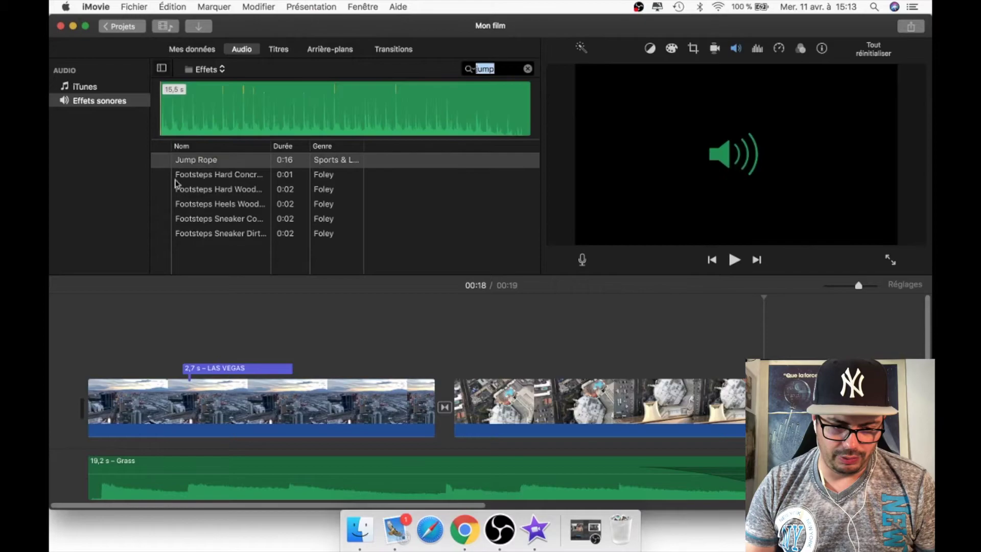
# Preview the Jump Rope effect and several of the Footsteps effects
pyautogui.click(168, 161)
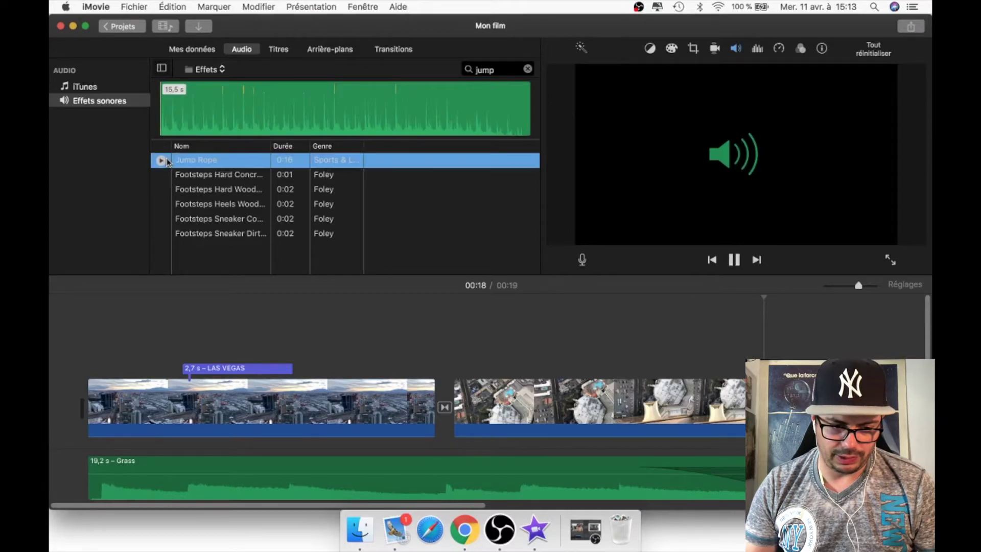
pyautogui.click(161, 162)
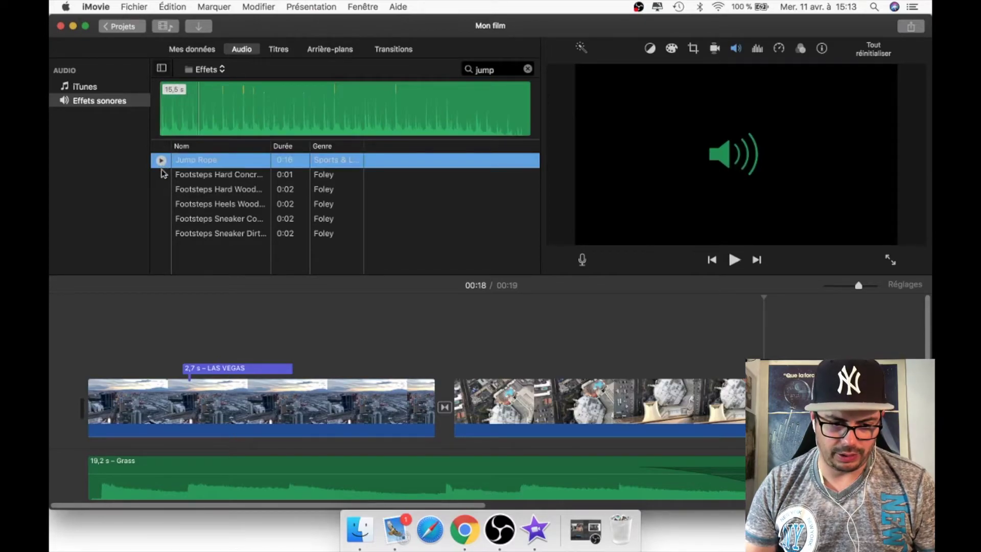
pyautogui.click(161, 175)
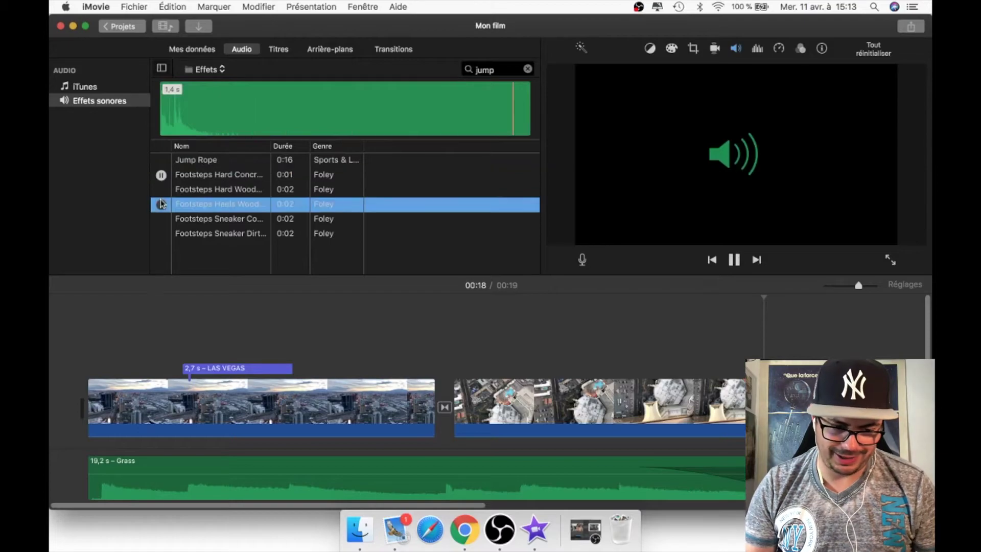
pyautogui.click(161, 200)
pyautogui.click(161, 190)
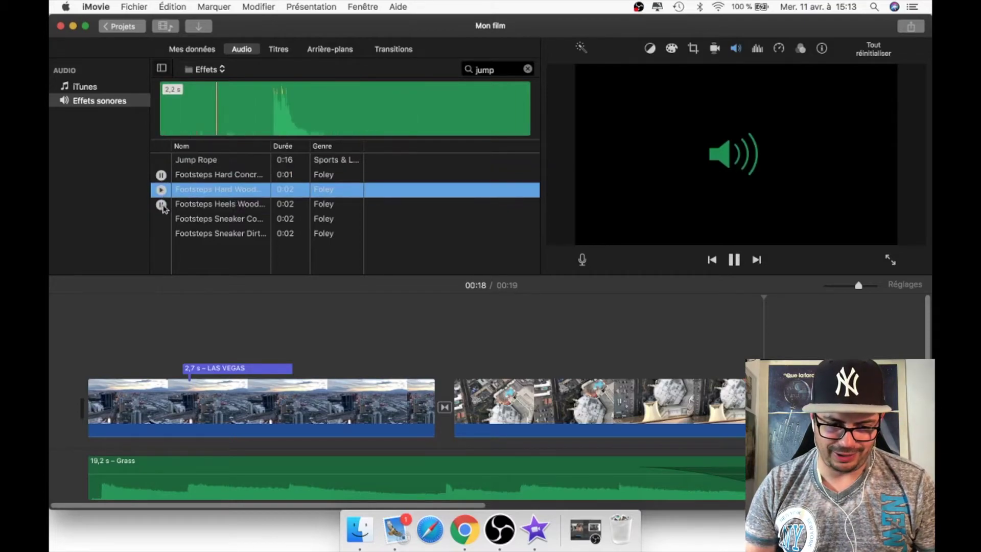
pyautogui.click(160, 233)
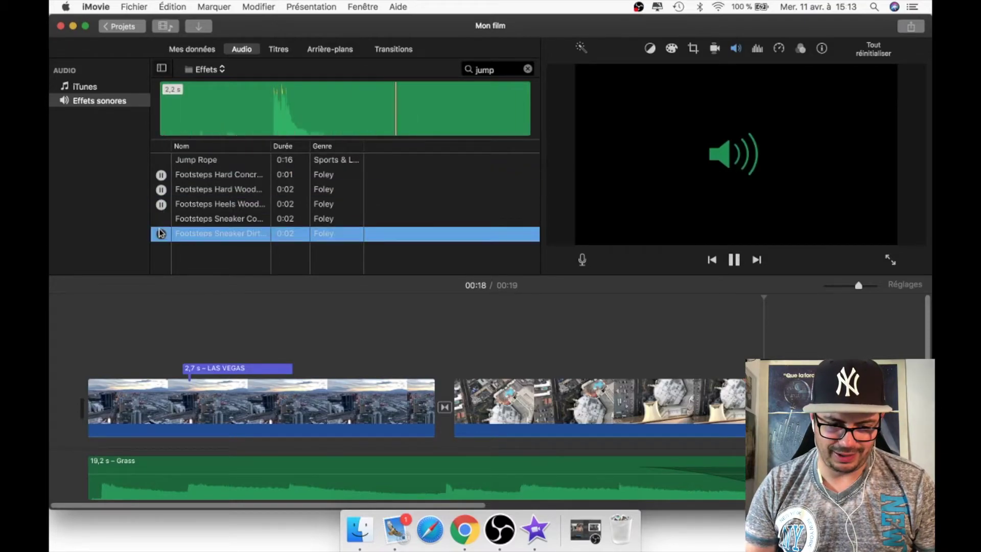
# Clear the sound effect search and look for "cartoon" instead
pyautogui.click(527, 68)
pyautogui.click(502, 70)
pyautogui.write('c')
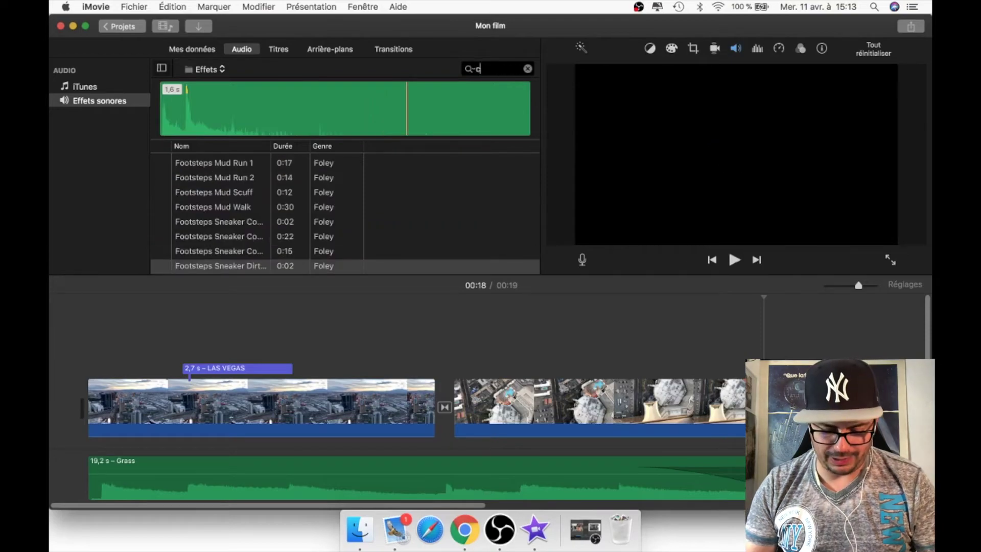
pyautogui.write('arto')
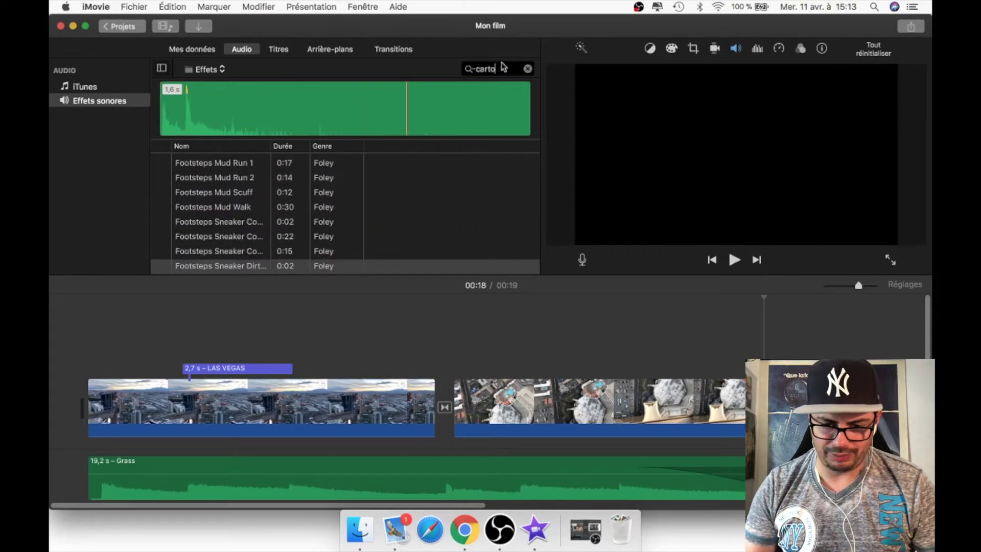
pyautogui.write('on')
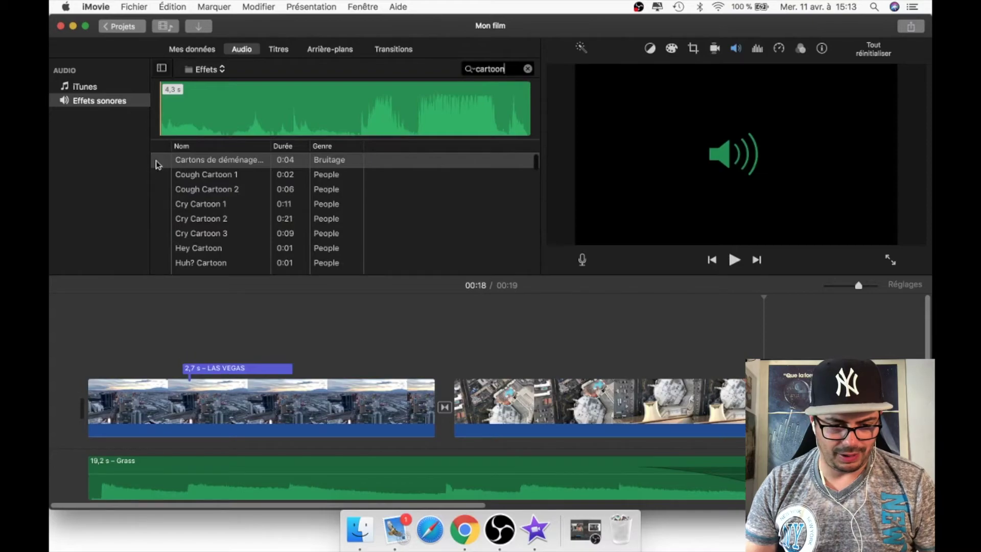
# Preview several of the cartoon sound effects, including Cough Cartoon 2, Oops Cartoon 1 and Cartoon Accent 01
pyautogui.click(158, 161)
pyautogui.click(160, 175)
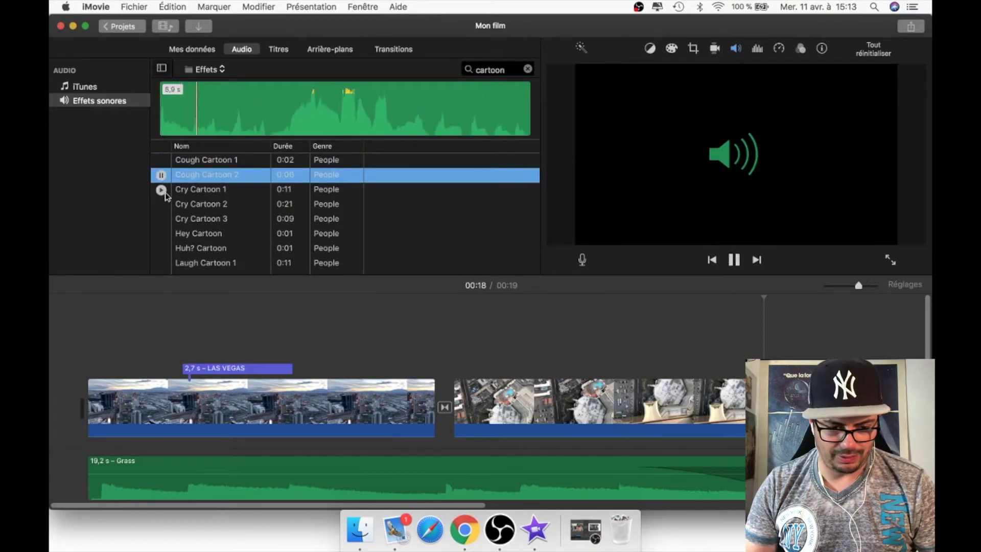
pyautogui.scroll(-5, 165, 214)
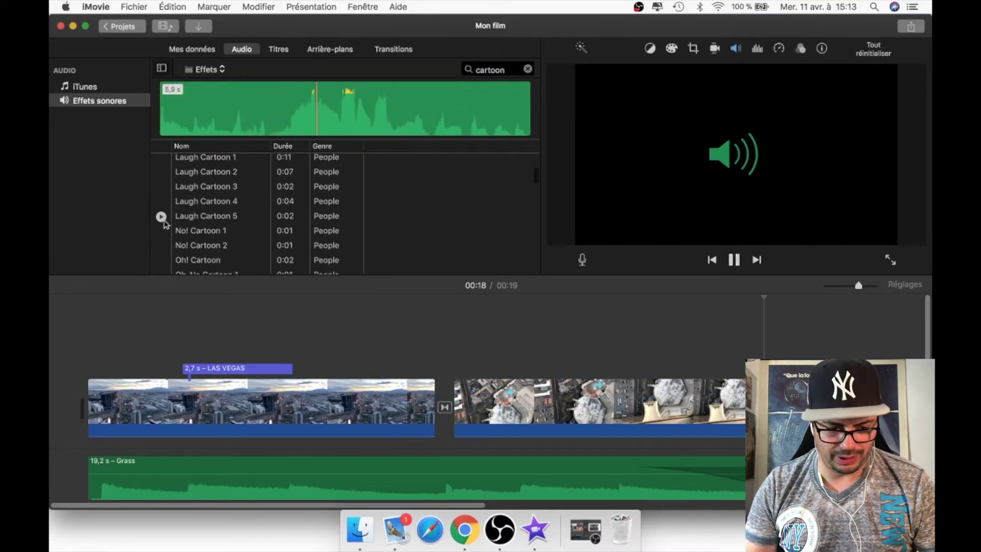
pyautogui.click(161, 229)
pyautogui.scroll(-3, 161, 227)
pyautogui.click(161, 225)
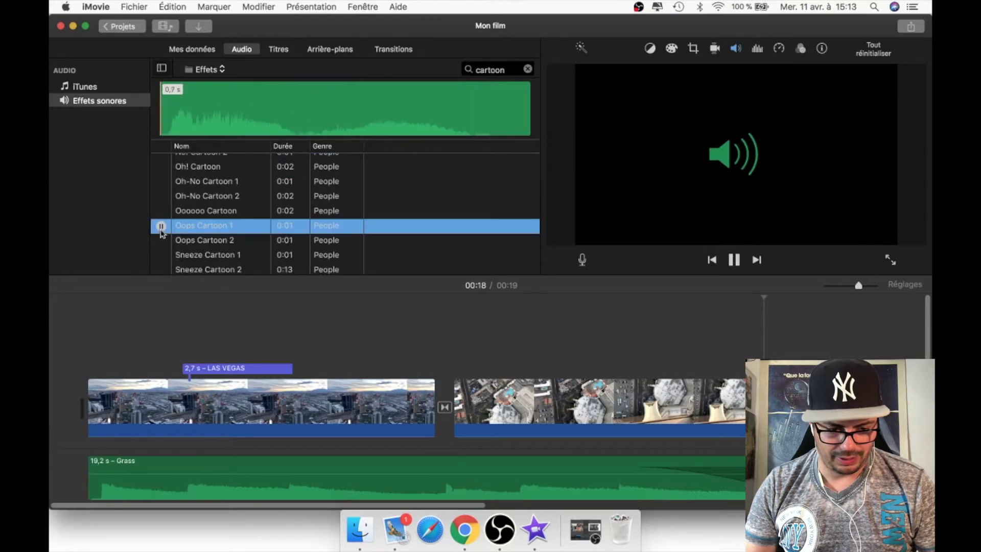
pyautogui.scroll(-5, 160, 227)
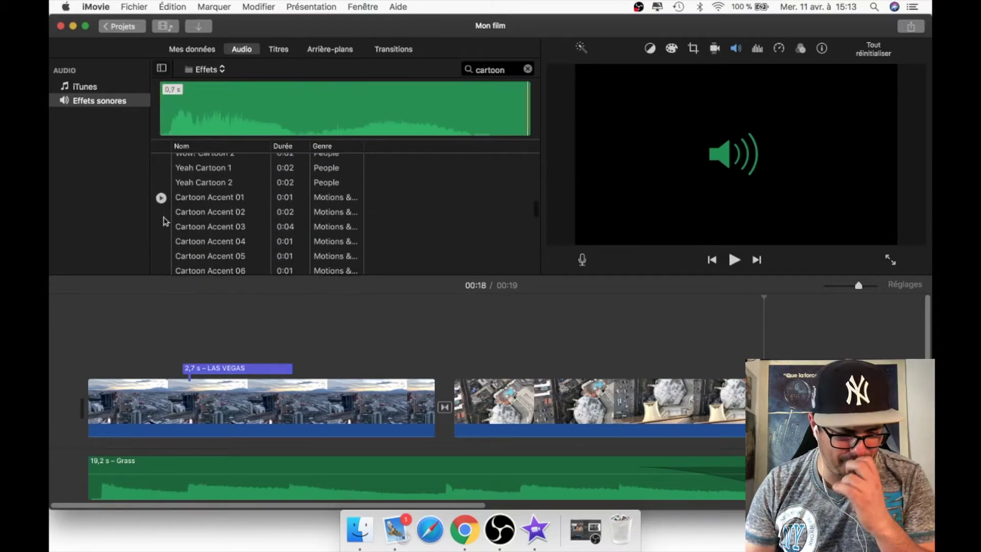
pyautogui.click(161, 197)
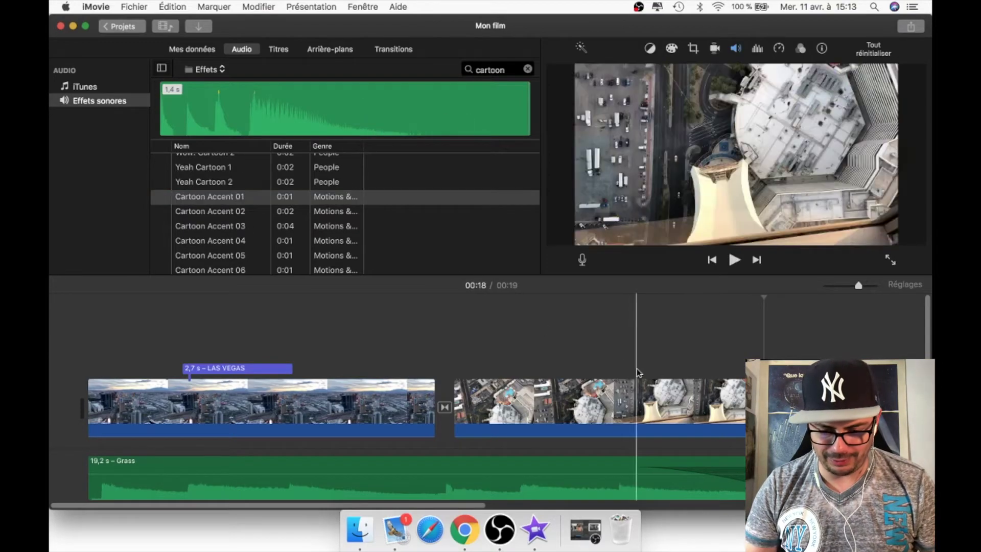
# Place the Cartoon Accent 01 effect beneath the second clip, starting at the 00:12 mark of the timeline
pyautogui.click(526, 299)
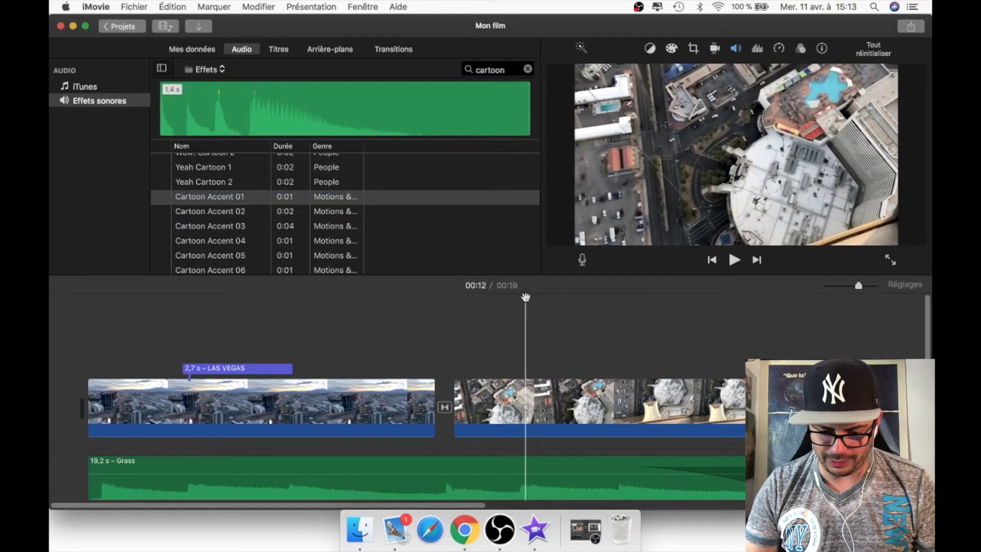
pyautogui.click(214, 198)
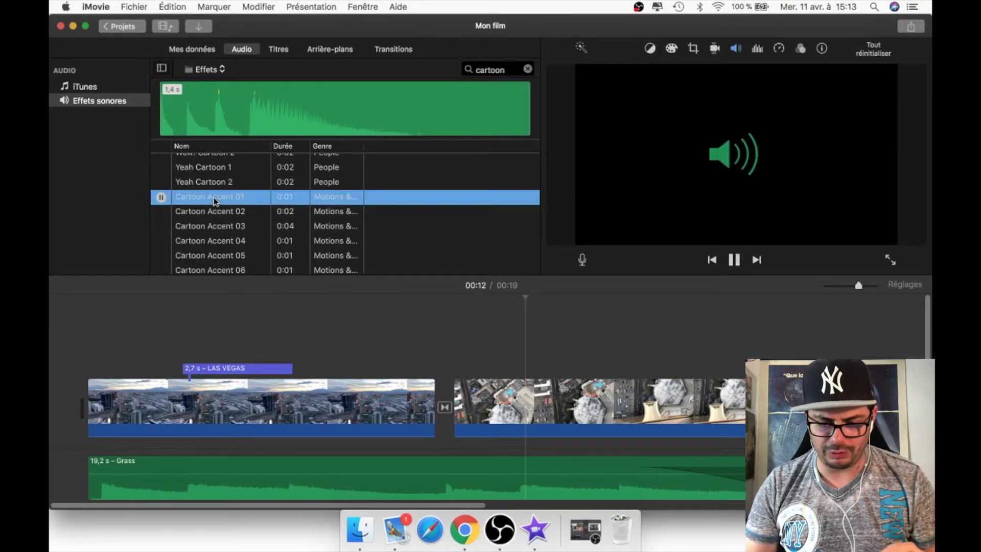
pyautogui.scroll(-1, 627, 492)
pyautogui.scroll(2, 608, 440)
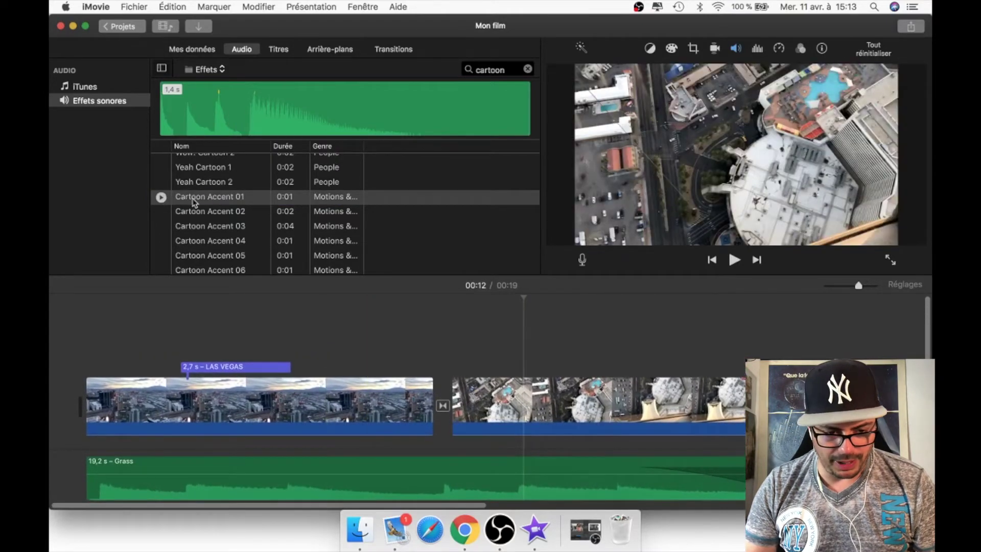
pyautogui.moveTo(193, 197); pyautogui.dragTo(526, 343)
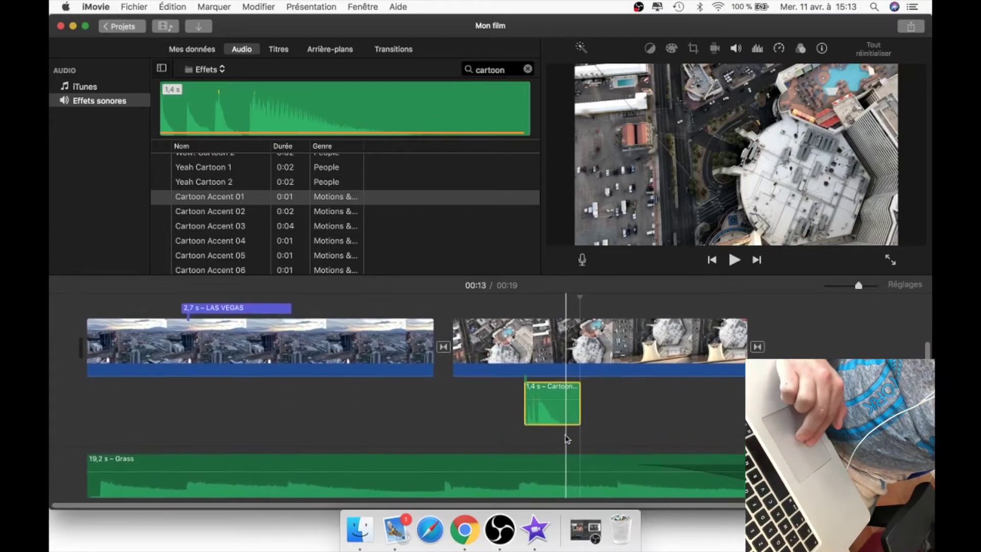
# Play the film from the Cartoon Accent 01 effect, move the effect to the start of the second clip and check playback
pyautogui.hscroll(2, 567, 438)
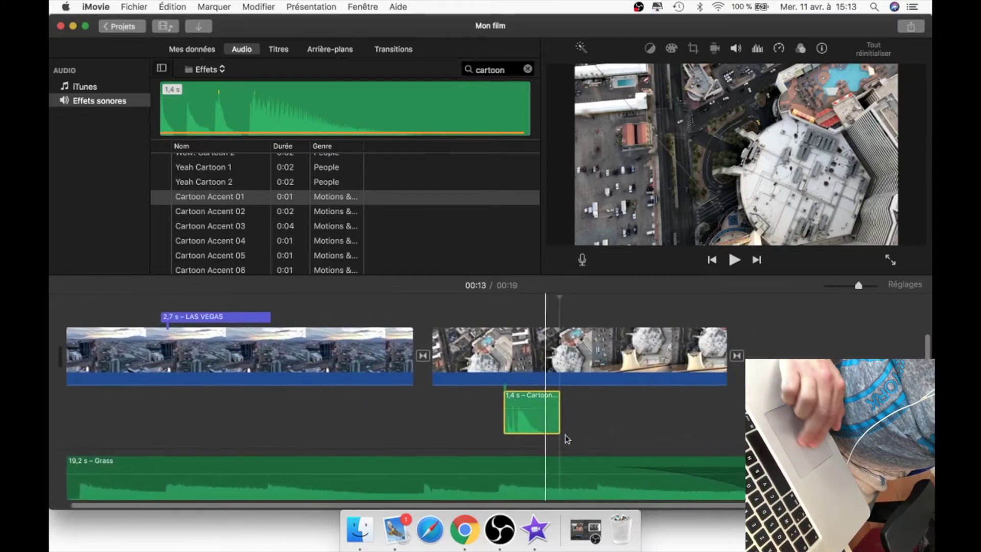
pyautogui.hscroll(2, 567, 438)
pyautogui.hscroll(-5, 568, 439)
pyautogui.hscroll(5, 567, 439)
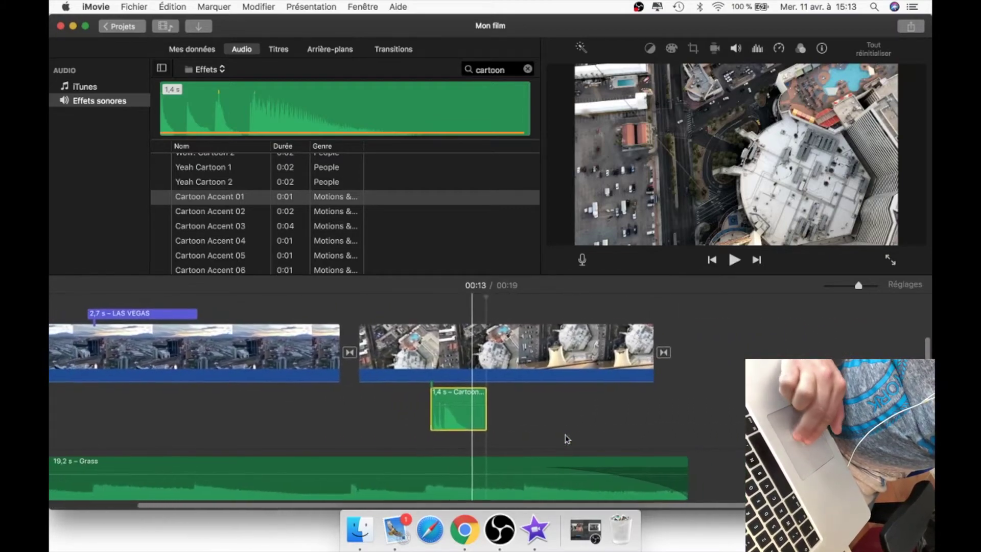
pyautogui.hscroll(-5, 567, 438)
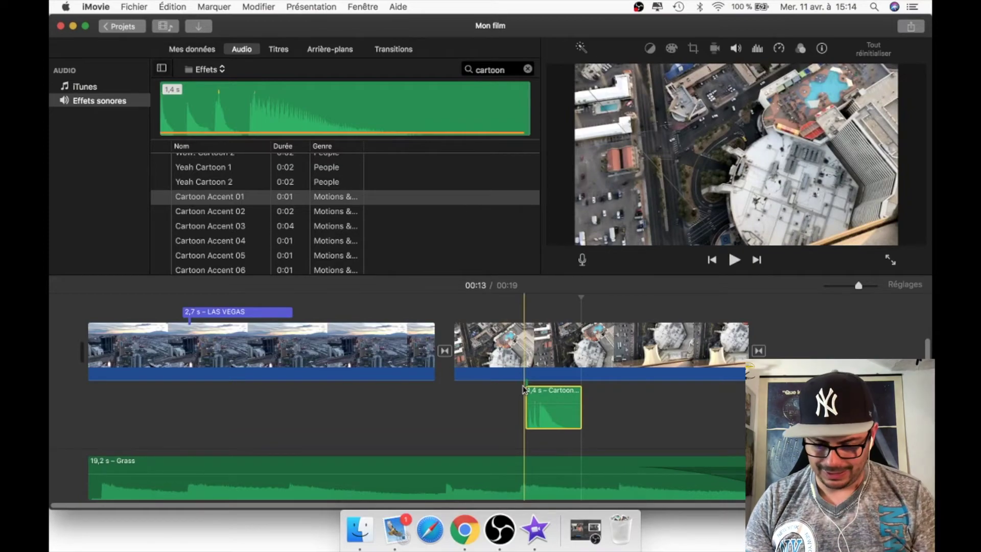
pyautogui.press('space')
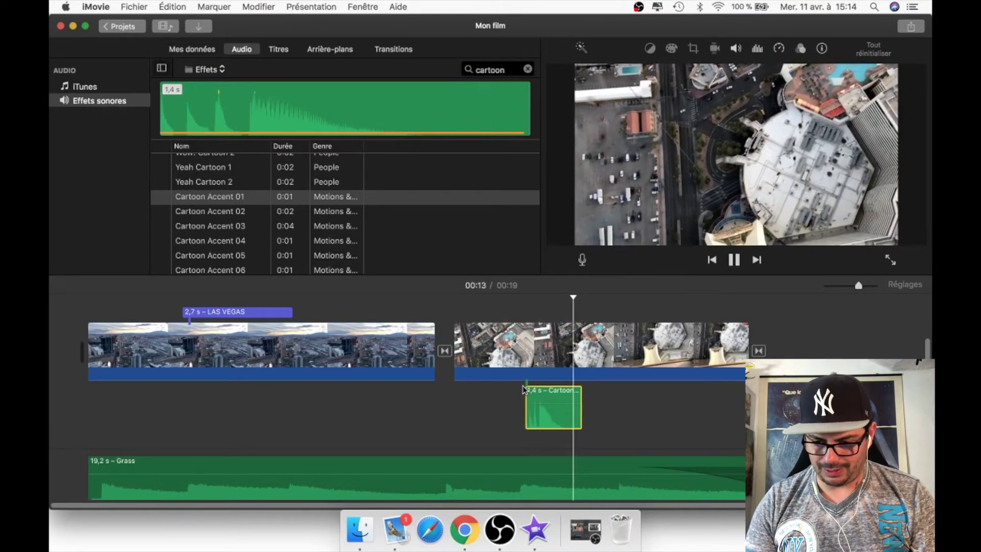
pyautogui.moveTo(554, 391); pyautogui.dragTo(483, 390)
pyautogui.press('space')
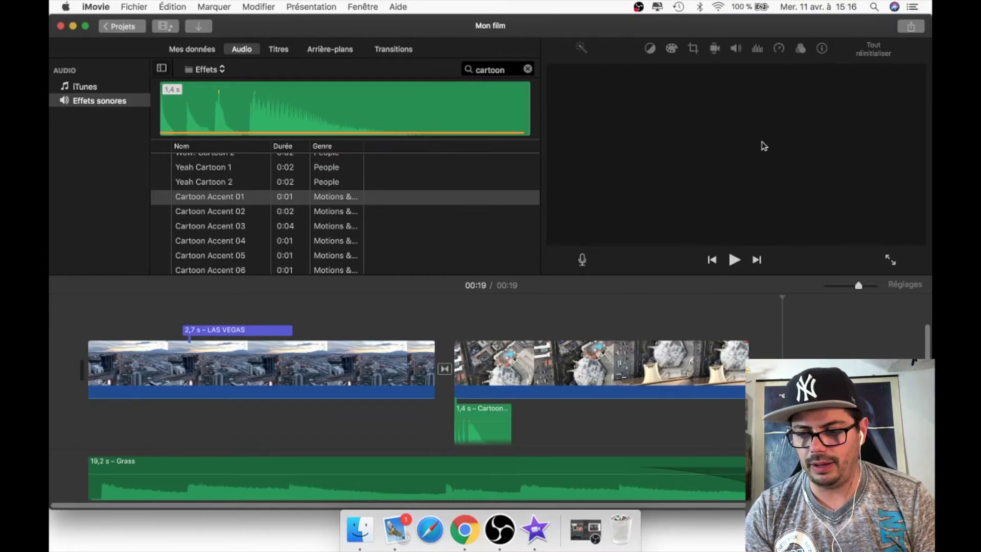
# Examine the YouTube sharing settings for the film and cancel without publishing
pyautogui.click(911, 28)
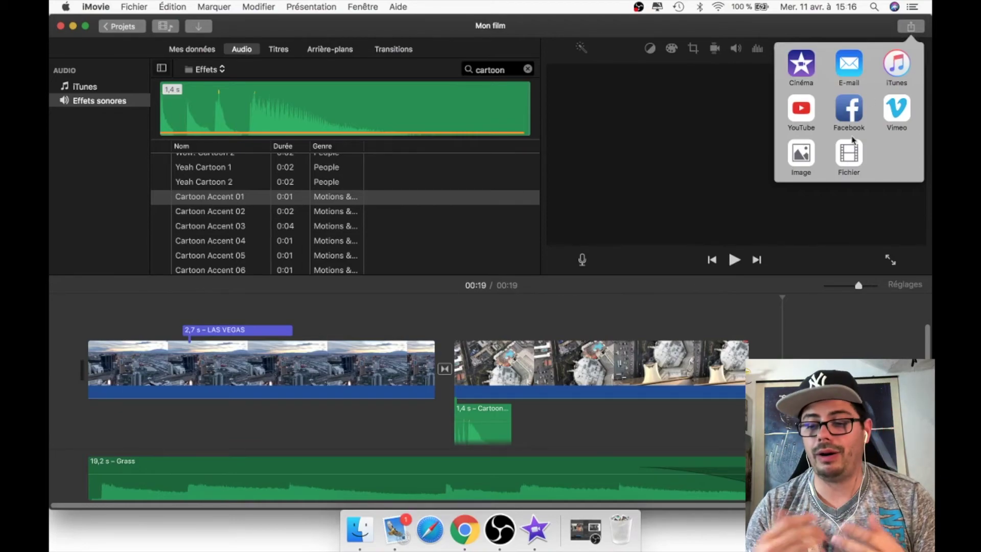
pyautogui.click(806, 114)
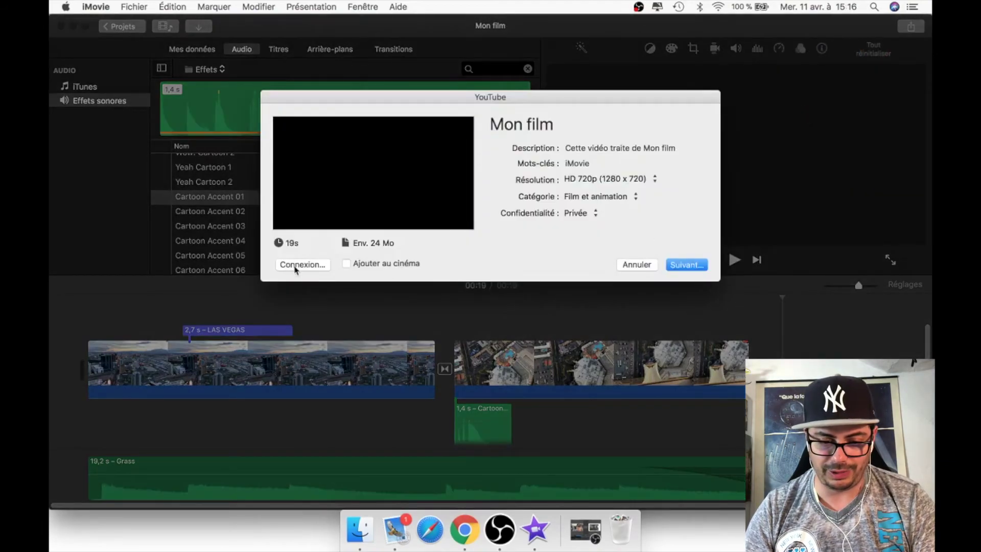
pyautogui.click(633, 266)
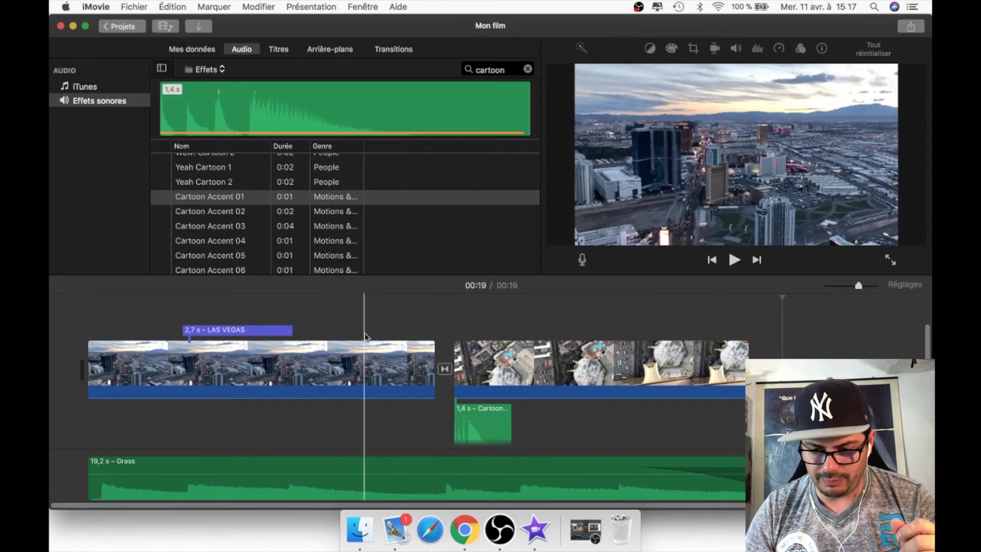
# Show the frame with the LAS VEGAS title at 00:03 and examine the sharing options for exporting it as an image
pyautogui.click(360, 307)
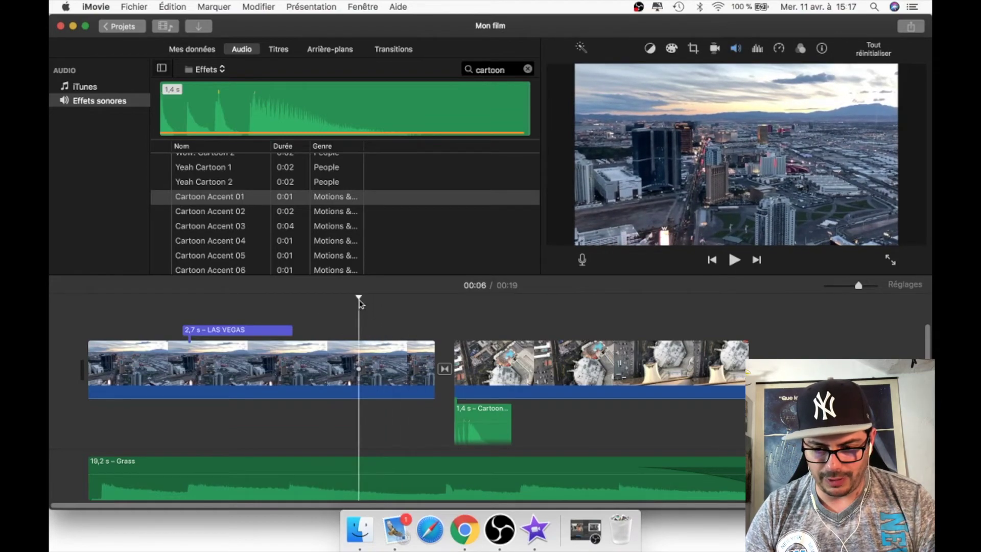
pyautogui.click(260, 330)
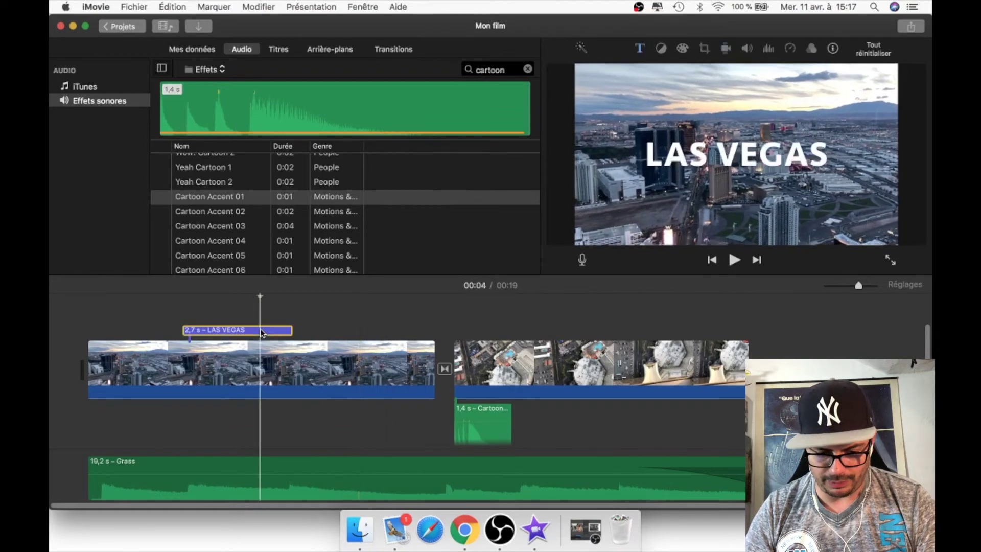
pyautogui.click(234, 305)
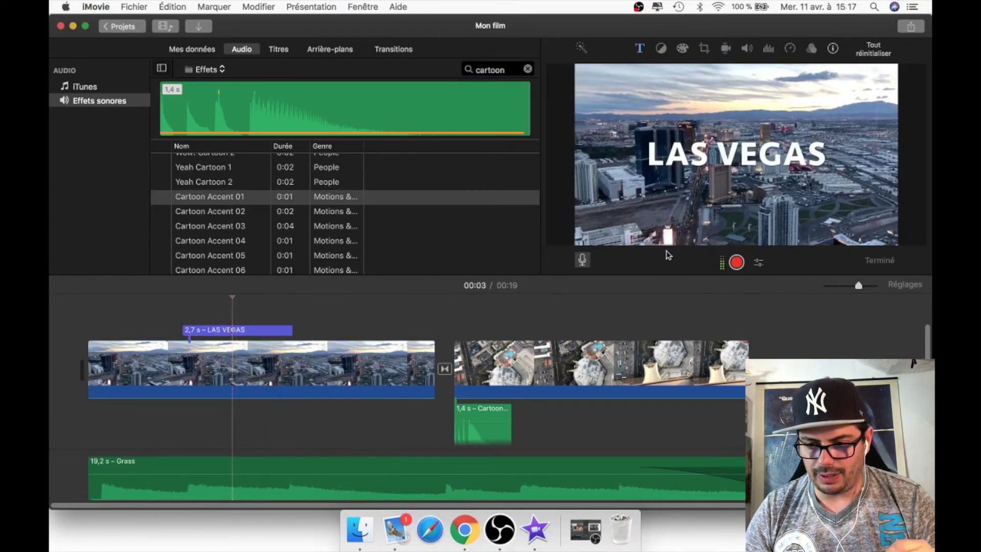
pyautogui.click(912, 31)
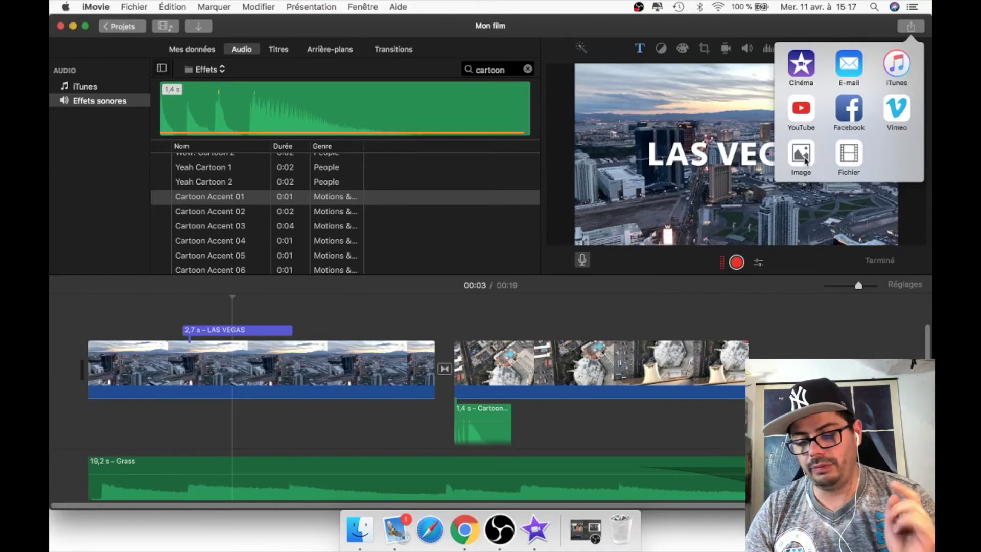
pyautogui.click(847, 302)
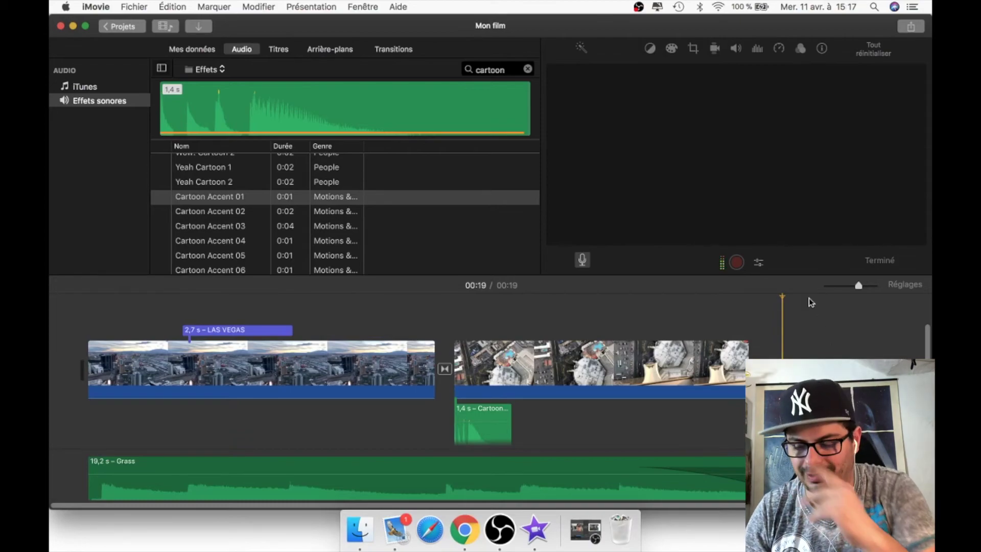
# Set up a file export of the film with format Vidéo et audio, resolution 1080p, quality Élevée and compression Plus Rapide
pyautogui.click(911, 26)
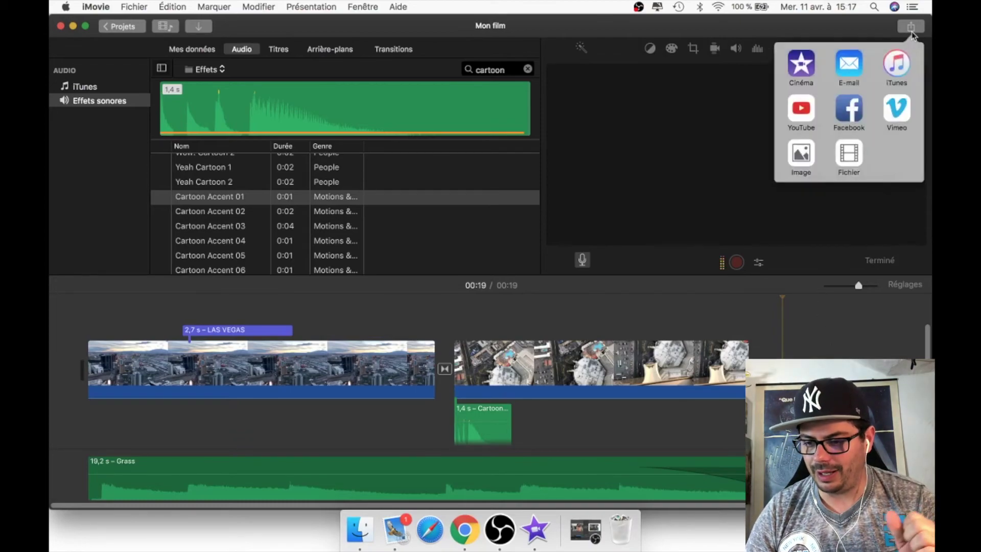
pyautogui.click(853, 154)
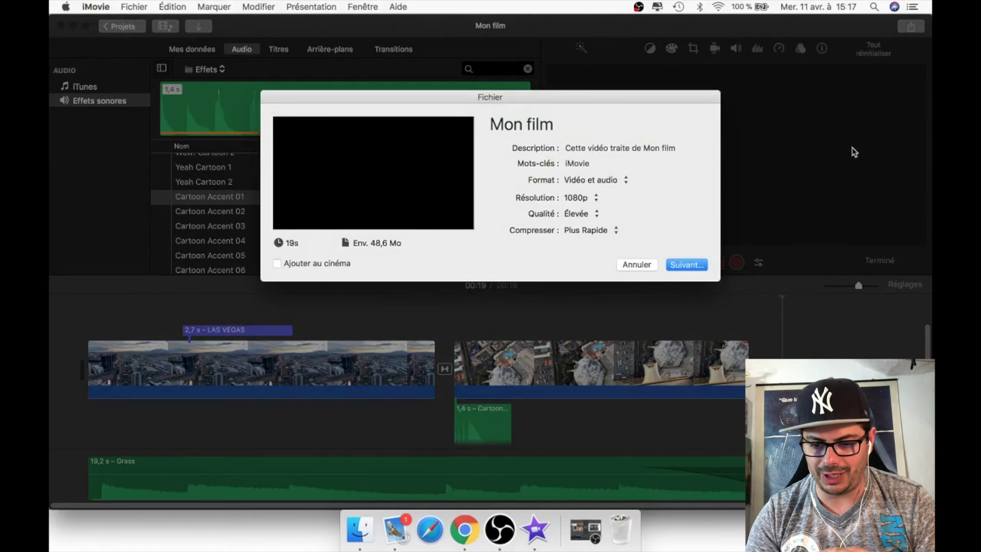
pyautogui.click(621, 182)
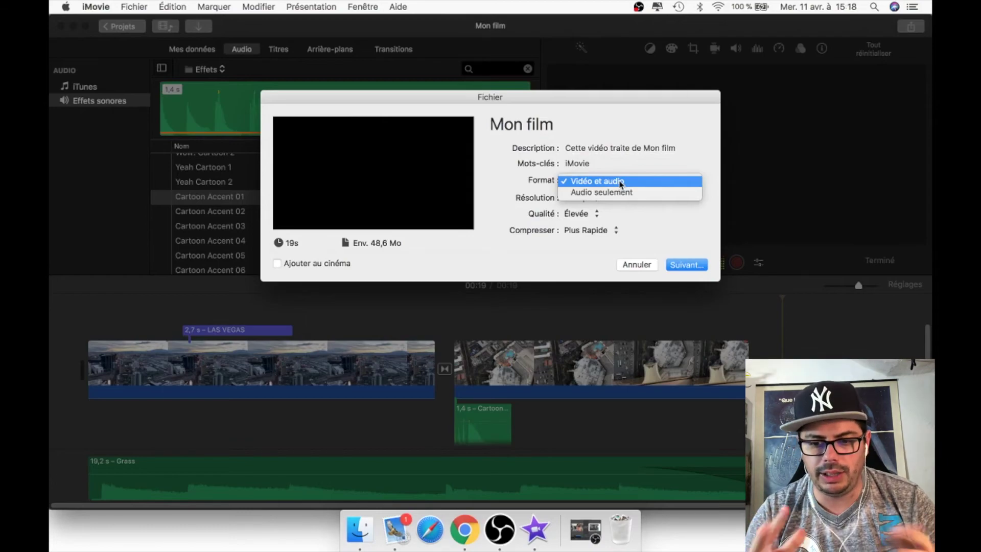
pyautogui.click(621, 182)
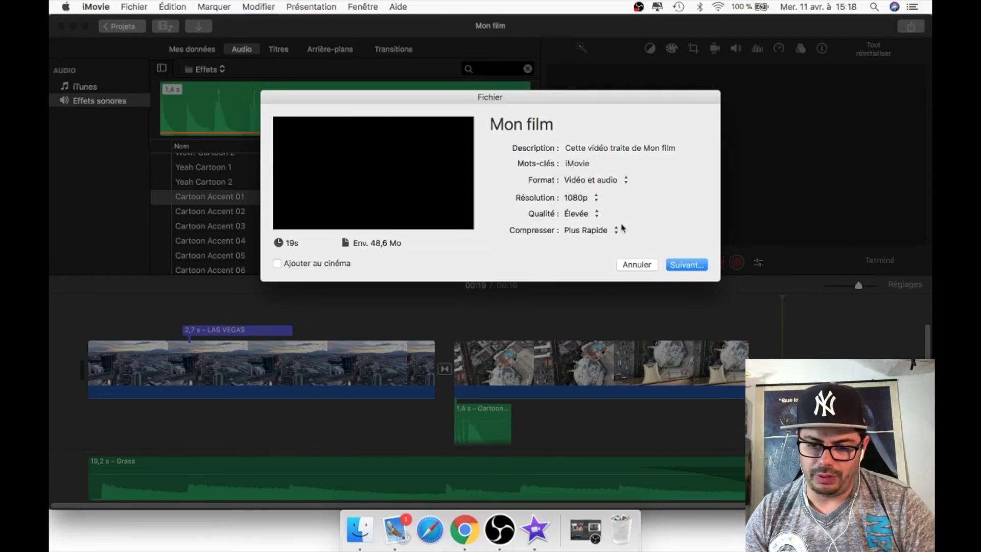
pyautogui.click(582, 198)
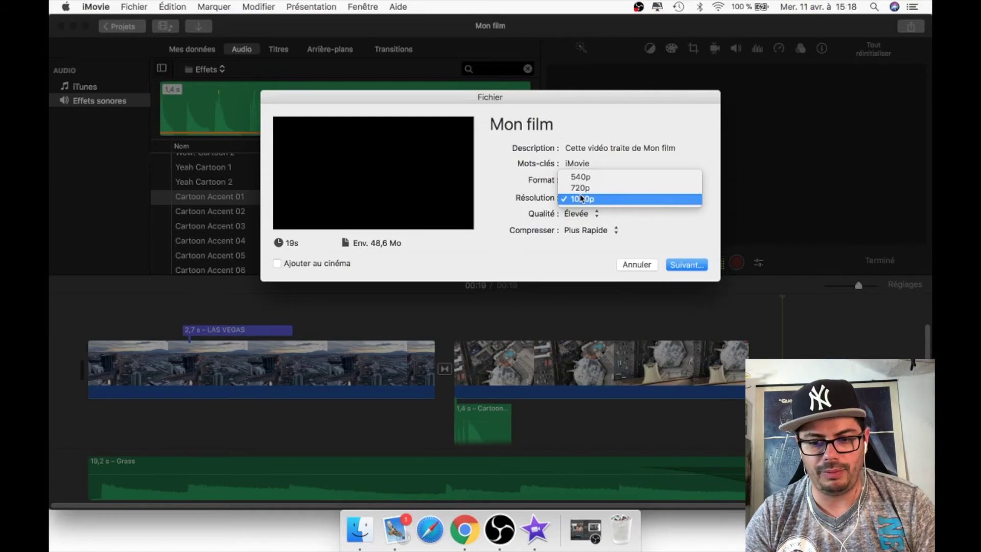
pyautogui.click(653, 220)
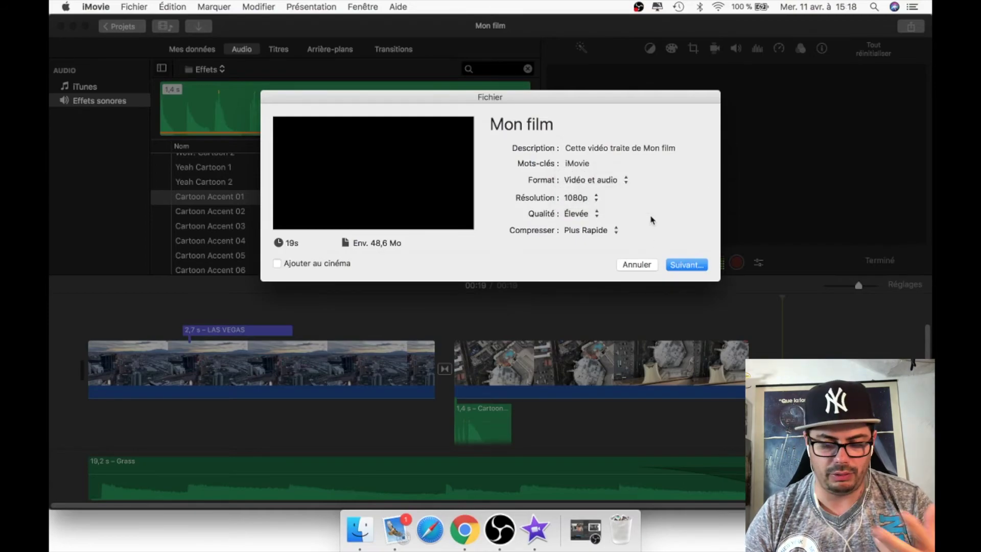
pyautogui.click(583, 215)
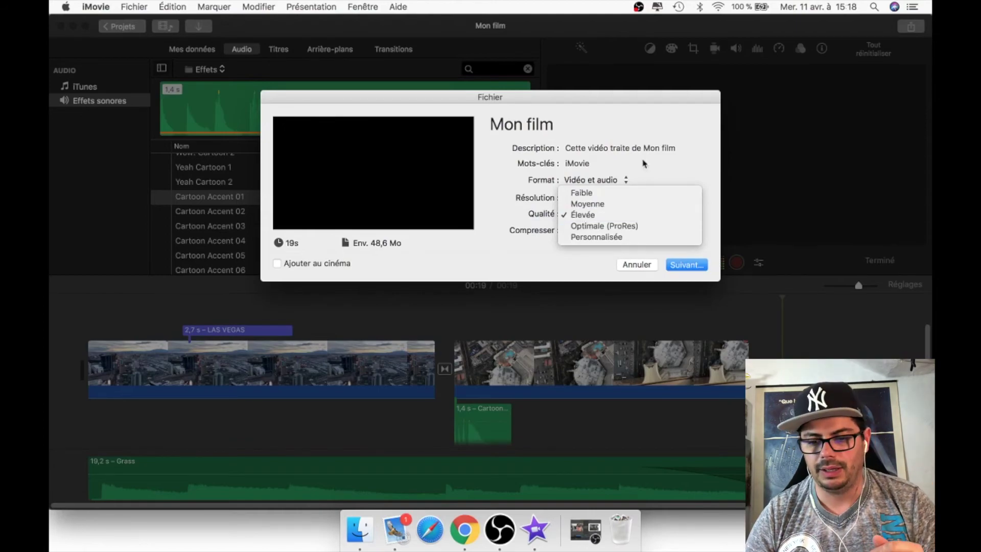
pyautogui.click(657, 166)
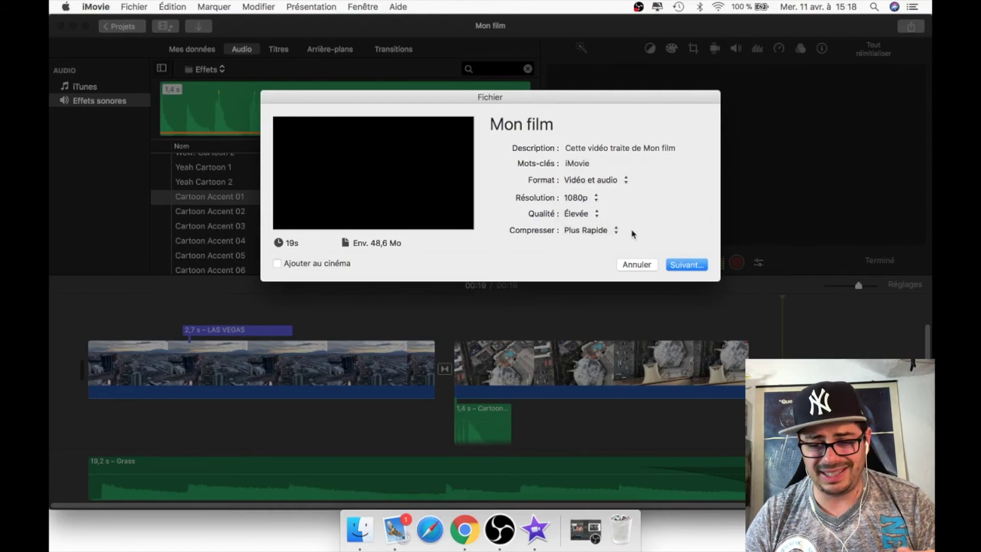
pyautogui.click(589, 232)
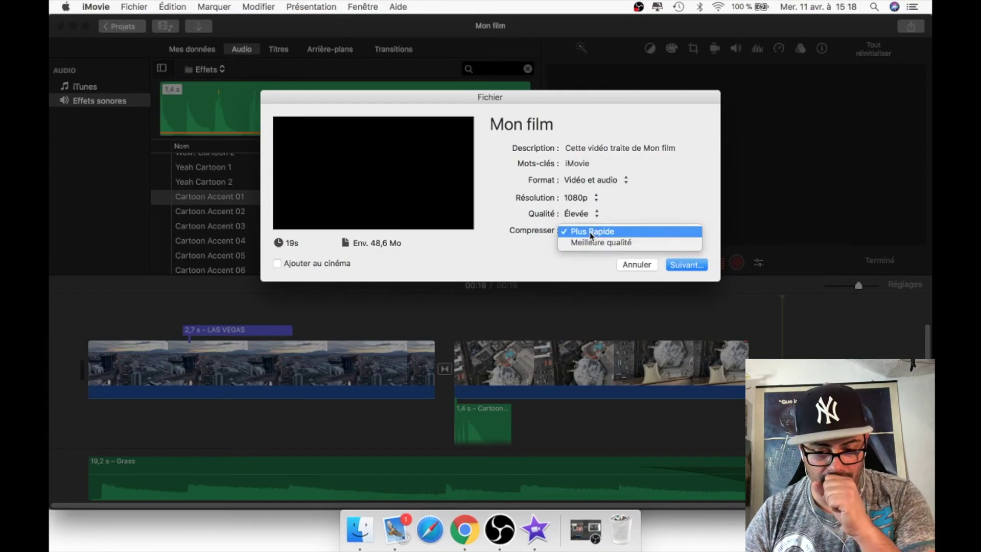
pyautogui.click(646, 201)
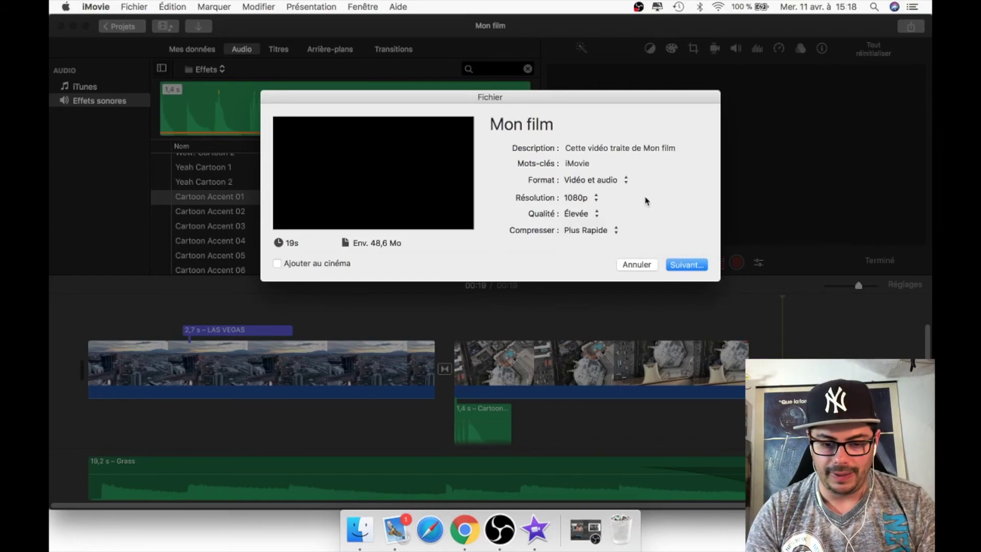
# Export the film under the file name Vegas into the imovie folder on the Bureau, check the export progress and dismiss the completion notification
pyautogui.click(684, 264)
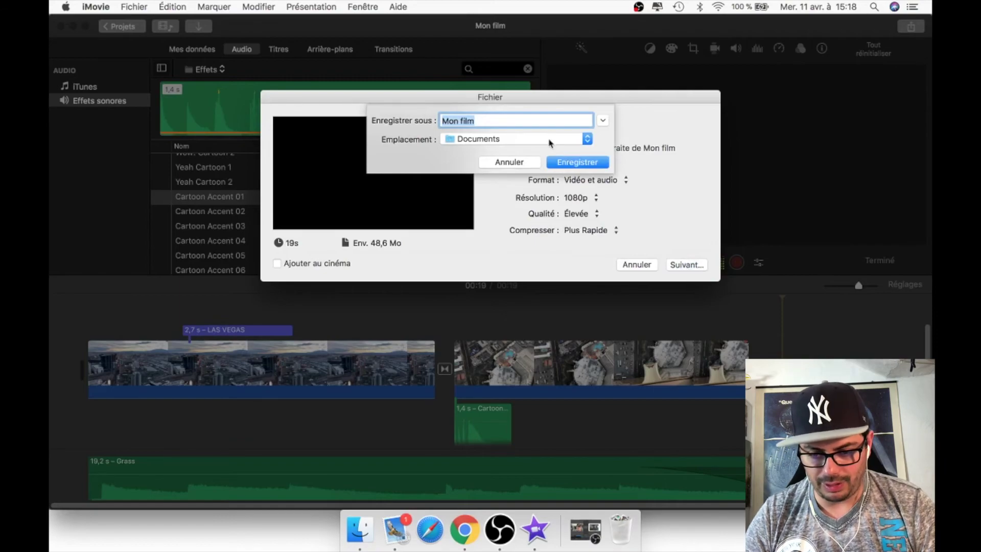
pyautogui.click(604, 122)
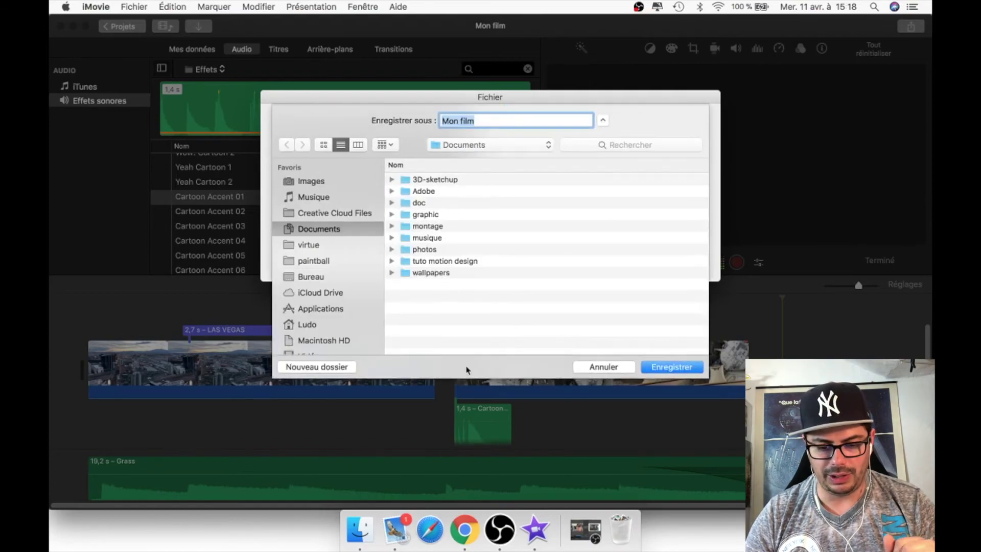
pyautogui.click(308, 279)
pyautogui.click(422, 181)
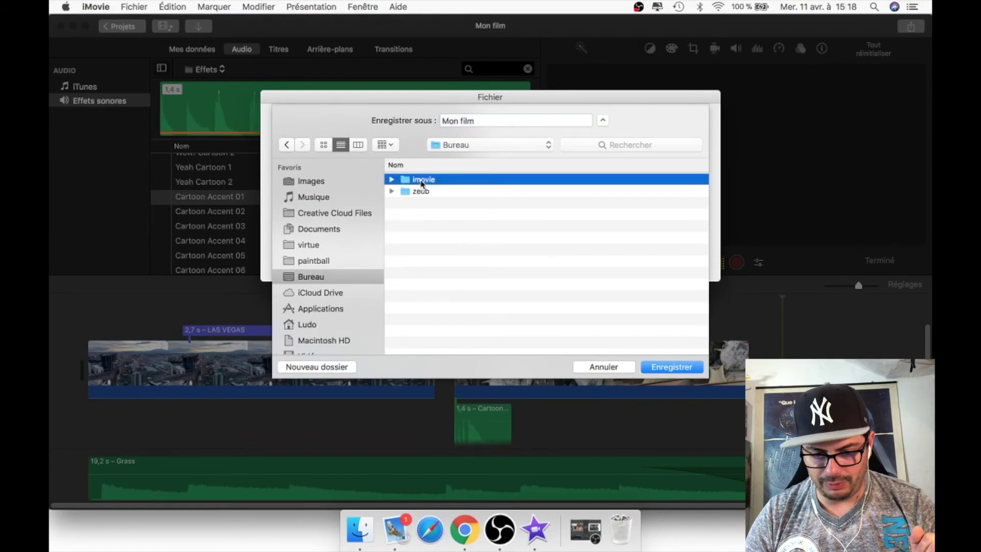
pyautogui.doubleClick(422, 181)
pyautogui.press('super+a')
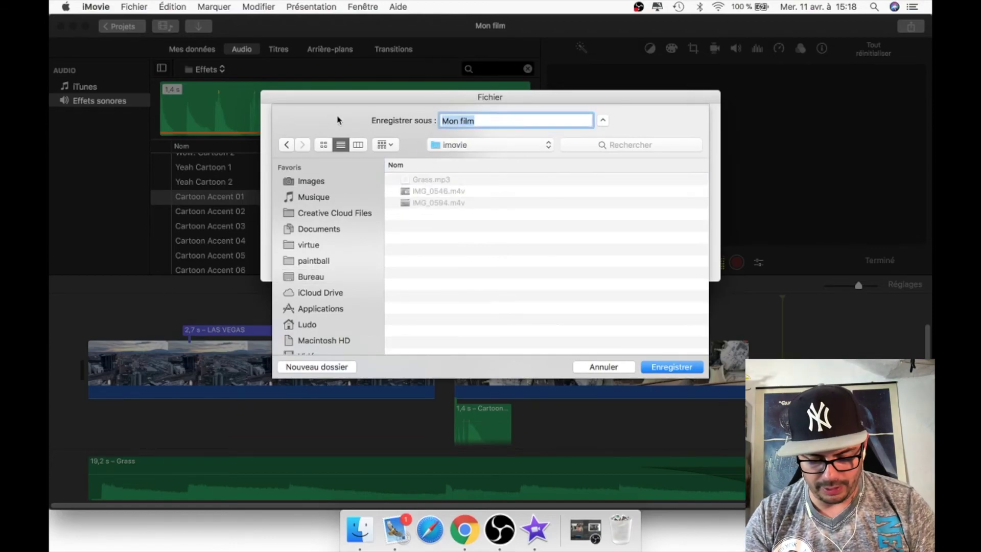
pyautogui.write('Vega')
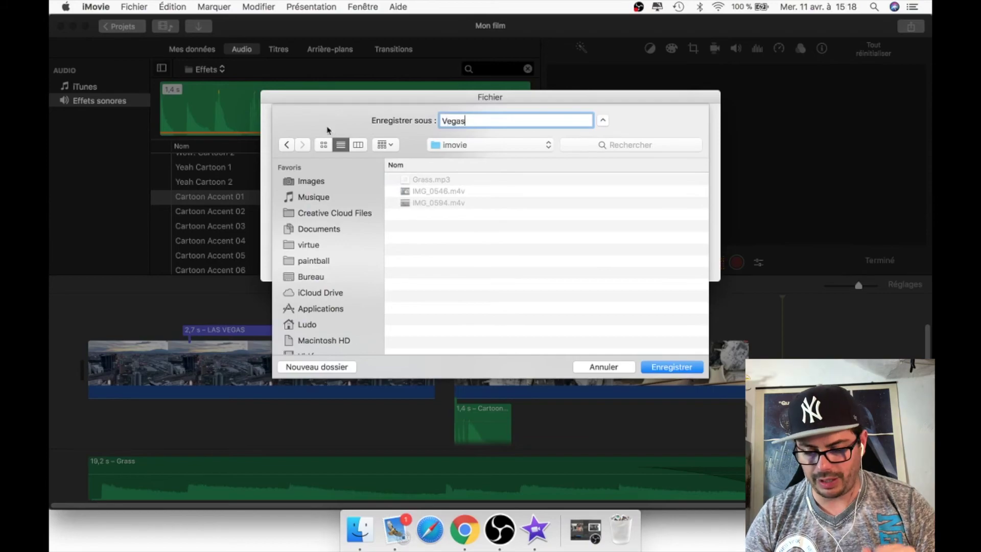
pyautogui.write('s')
pyautogui.press('Return')
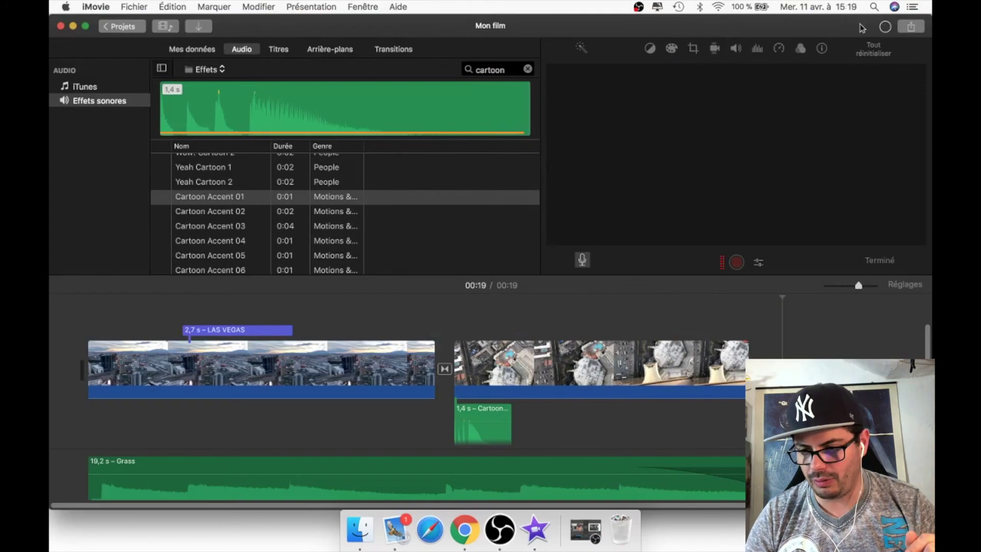
pyautogui.click(885, 27)
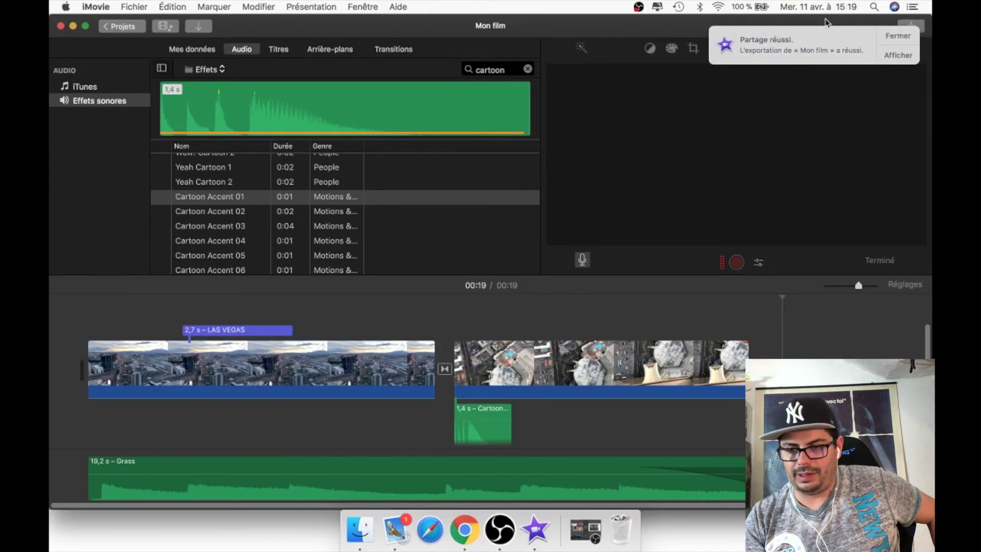
pyautogui.click(895, 36)
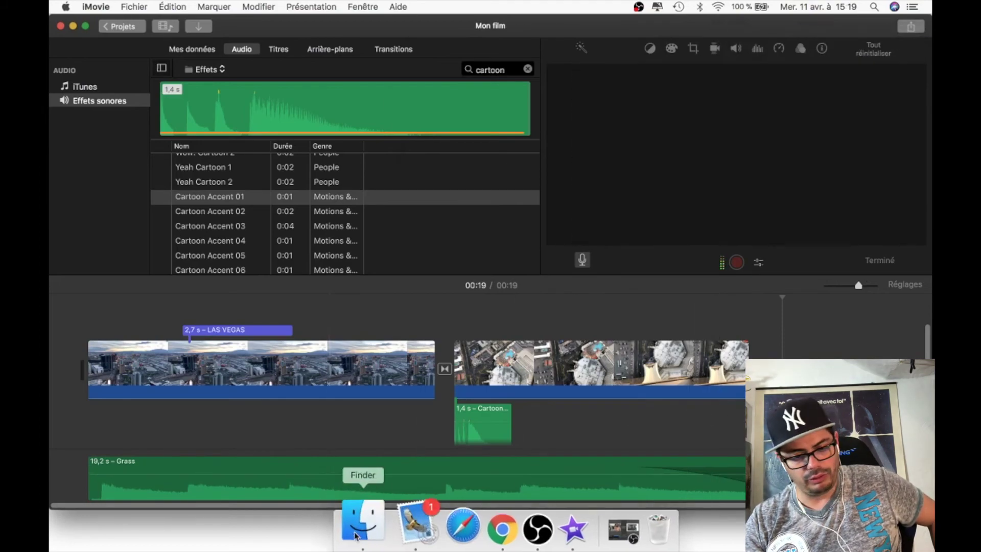
# Switch to Finder, preview the exported Vegas.mp4 in the imovie folder, and close the preview and the folder window
pyautogui.click(360, 530)
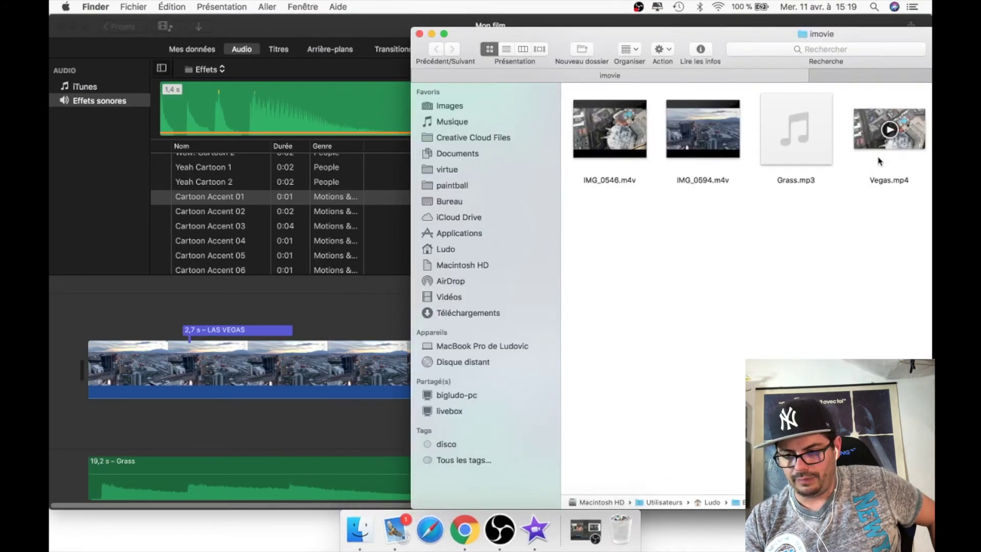
pyautogui.click(867, 140)
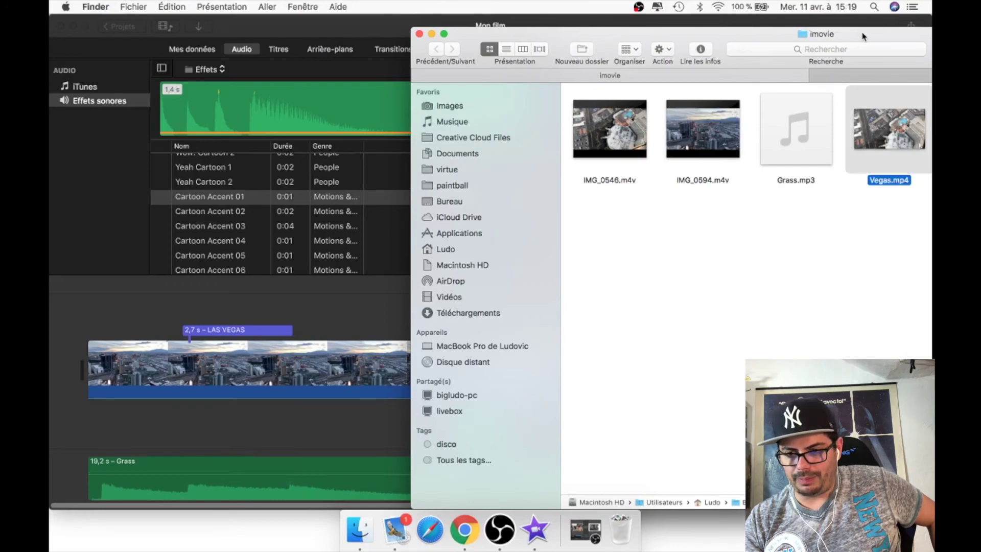
pyautogui.moveTo(861, 33); pyautogui.dragTo(581, 120)
pyautogui.press('space')
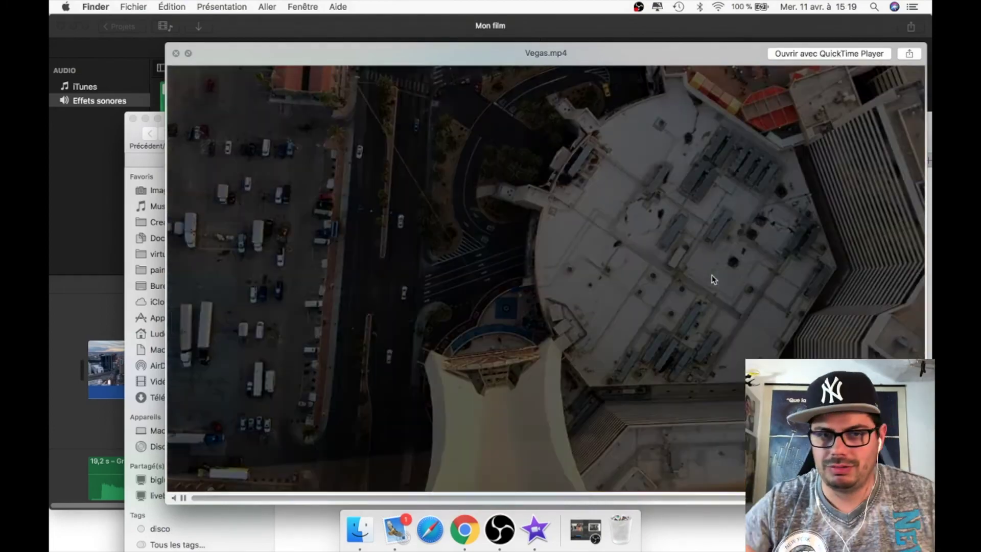
pyautogui.press('space')
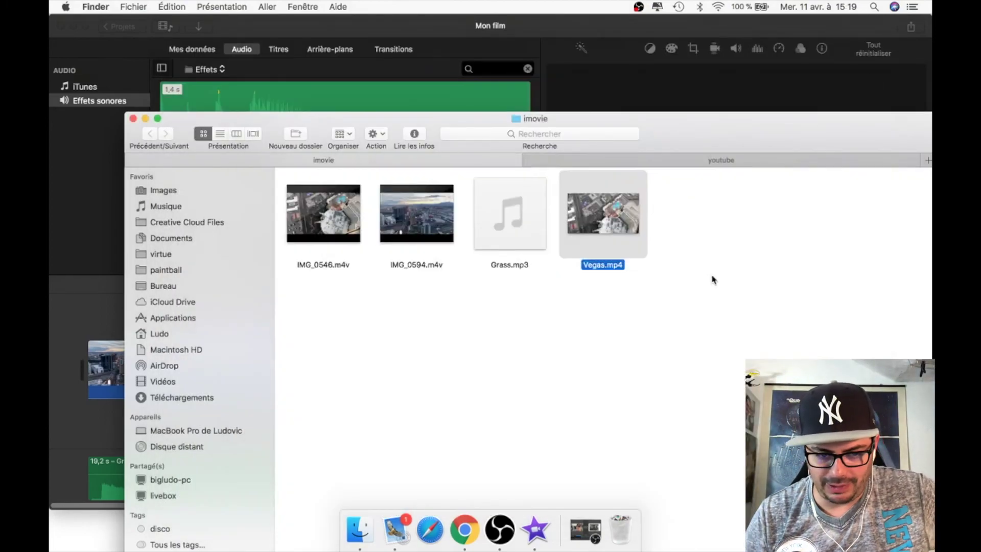
pyautogui.click(132, 119)
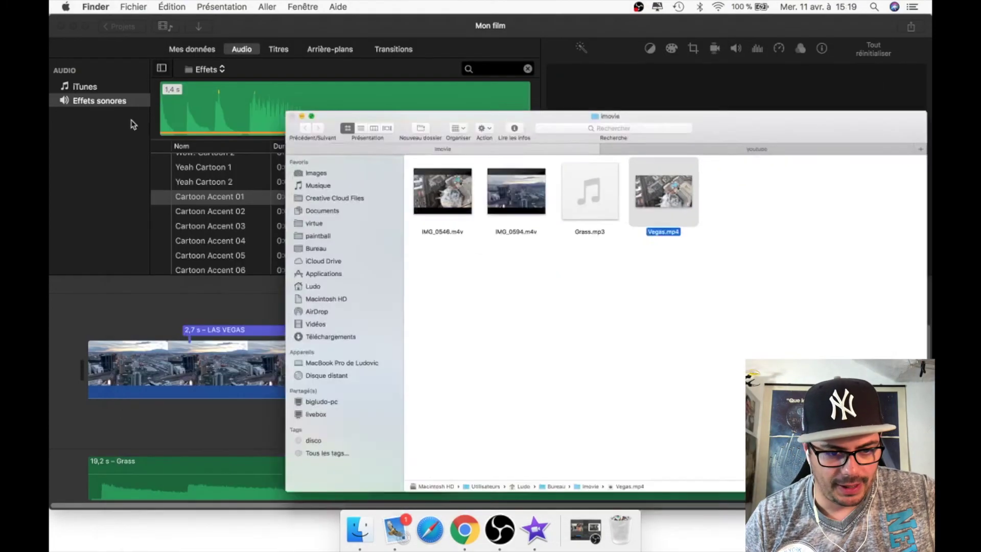
# Show the vegas event's media, return to the project list naming the project Vegas01, and reopen that project
pyautogui.click(194, 49)
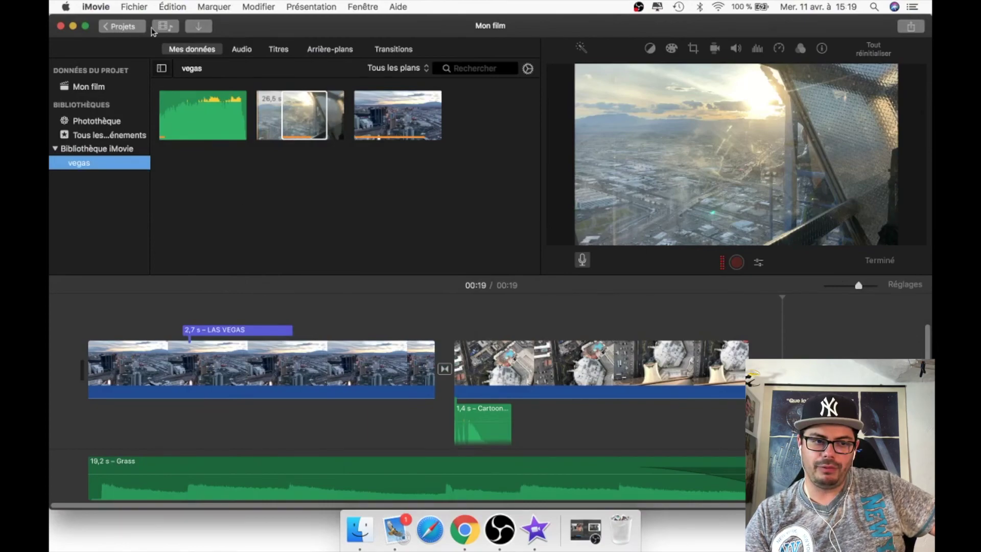
pyautogui.click(134, 30)
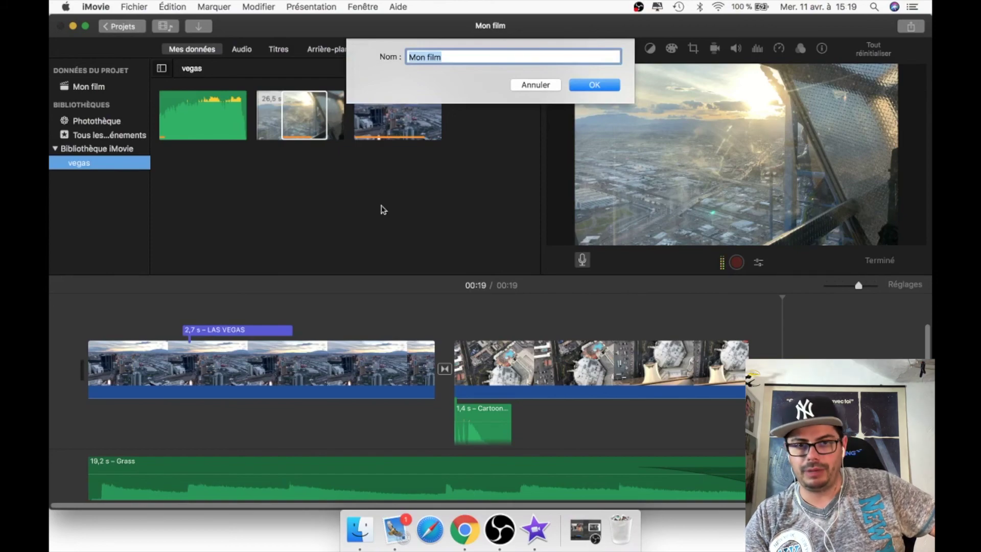
pyautogui.write('Vegas')
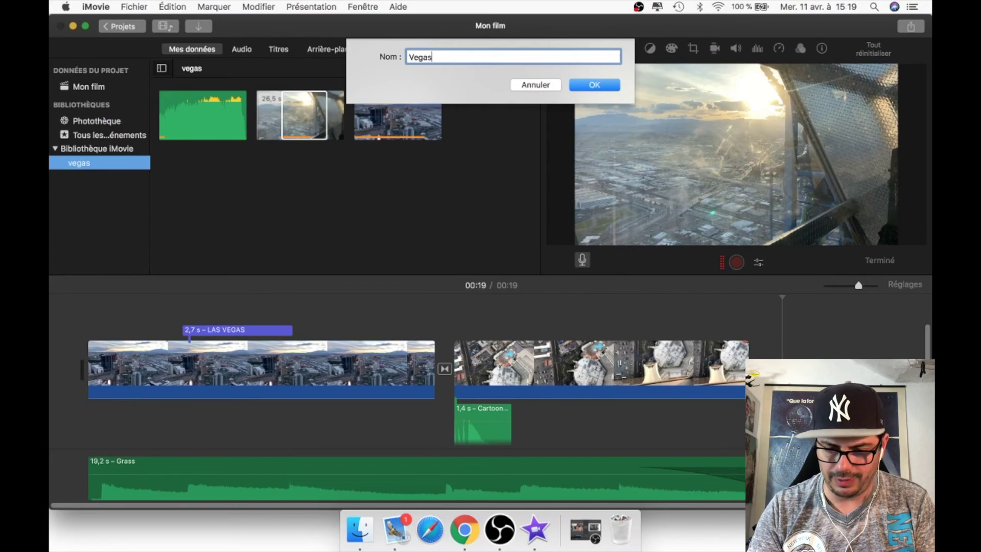
pyautogui.write('01')
pyautogui.press('Return')
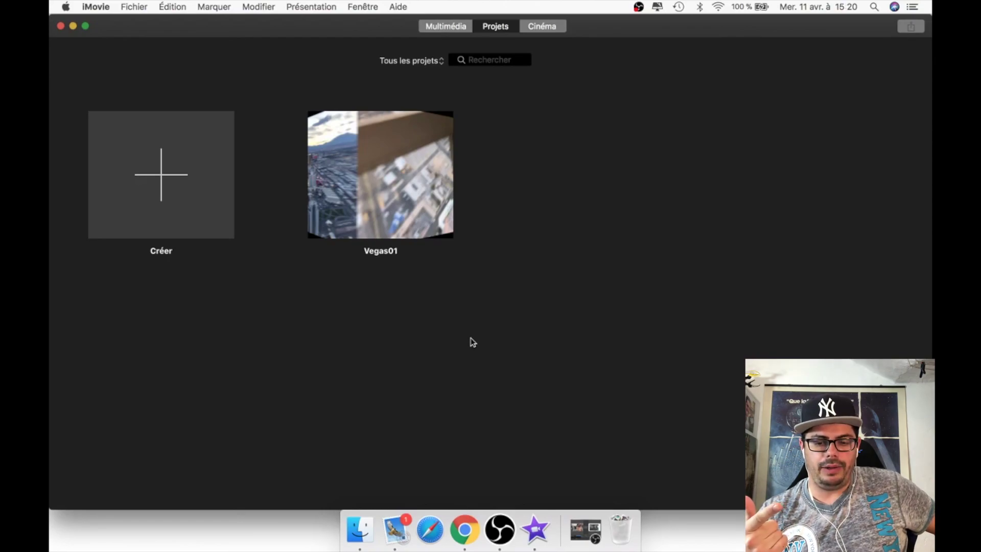
pyautogui.click(434, 200)
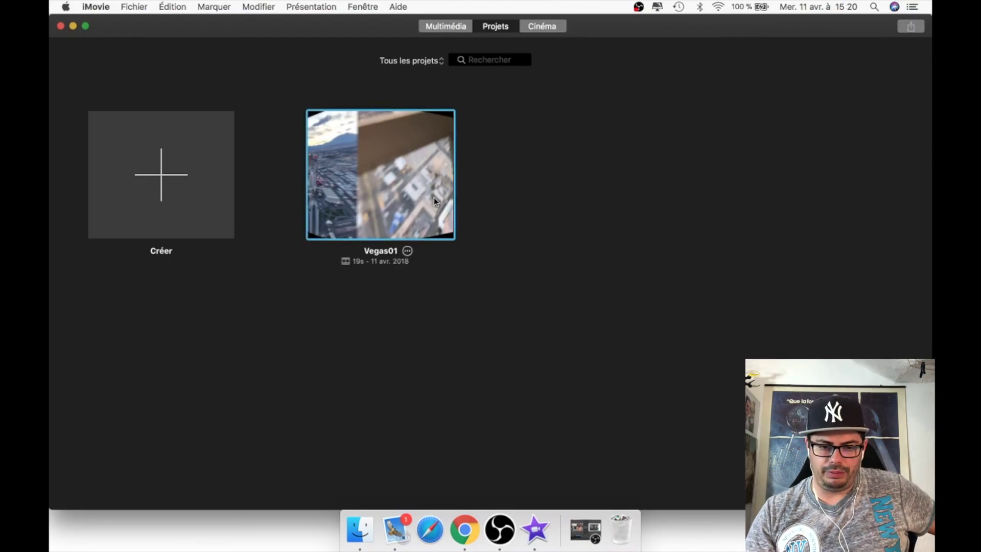
pyautogui.doubleClick(433, 197)
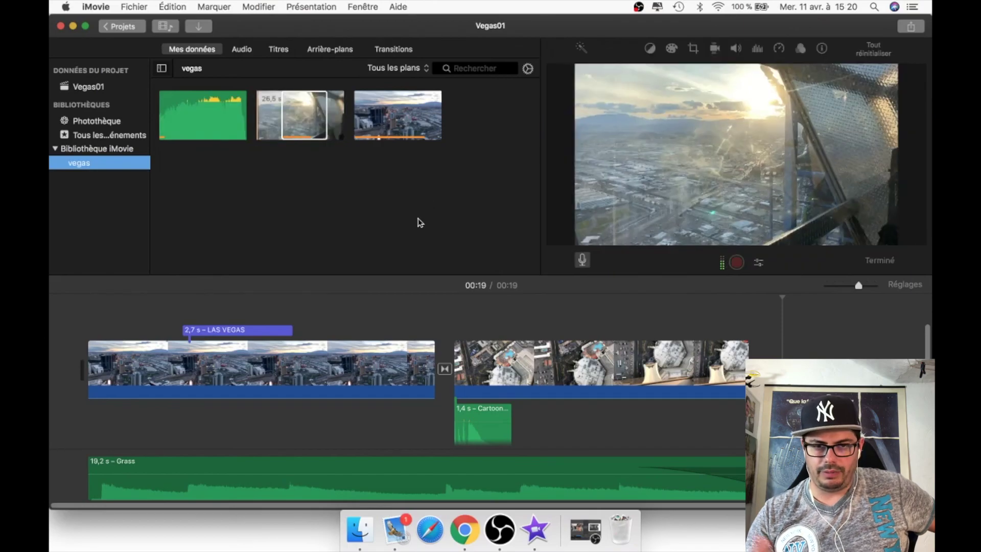